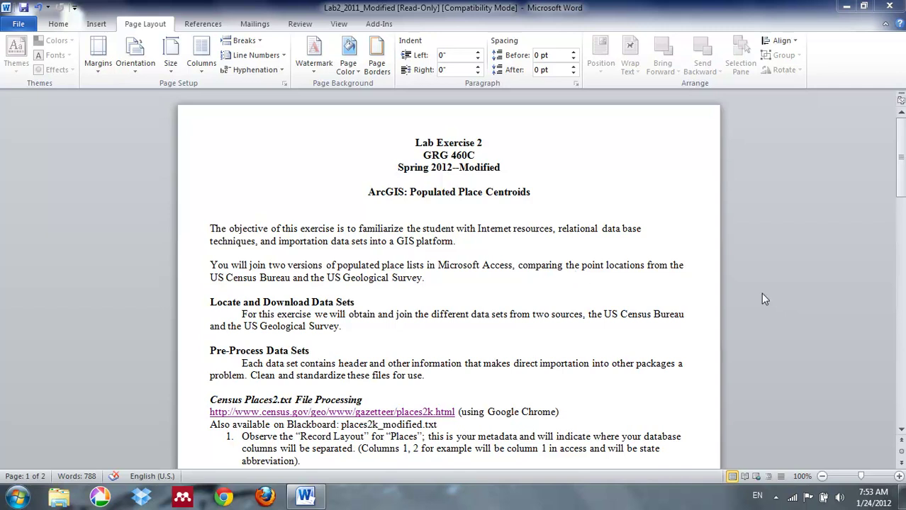
# Open the Census places2k.html and USGS geonames domestic names links from the lab document in Chrome
pyautogui.scroll(-4, 595, 285)
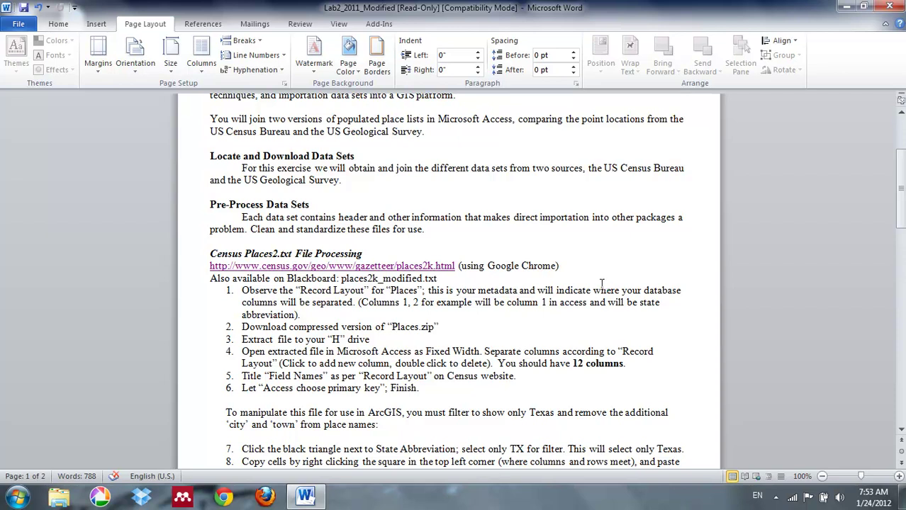
pyautogui.click(270, 267)
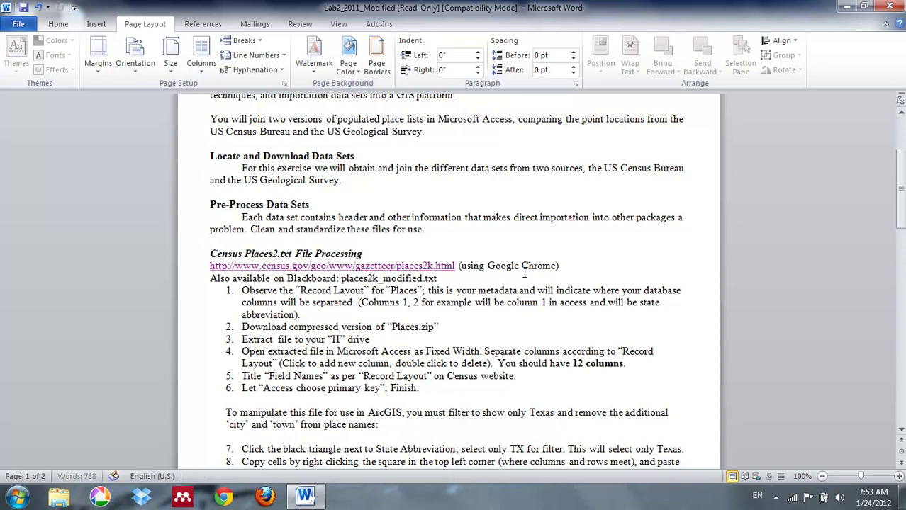
pyautogui.hotkey('alt', 'Tab')
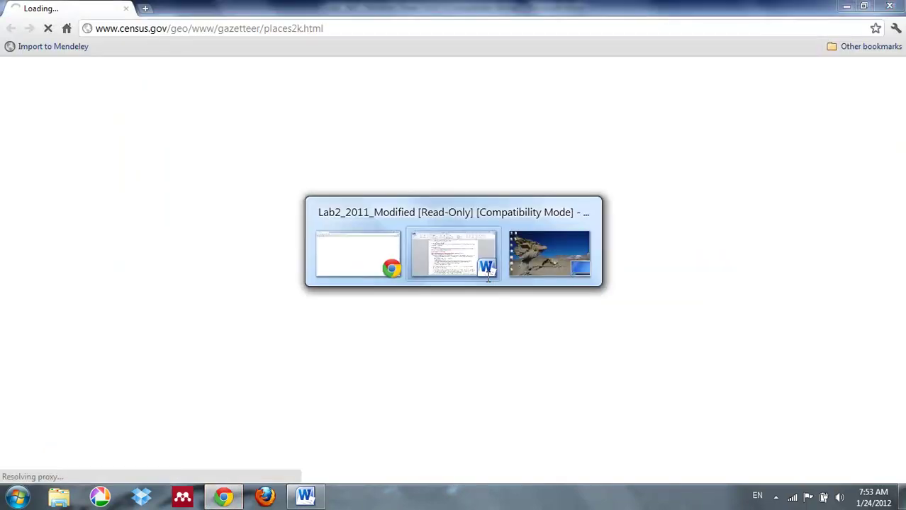
pyautogui.scroll(-3, 481, 278)
pyautogui.scroll(-12, 482, 278)
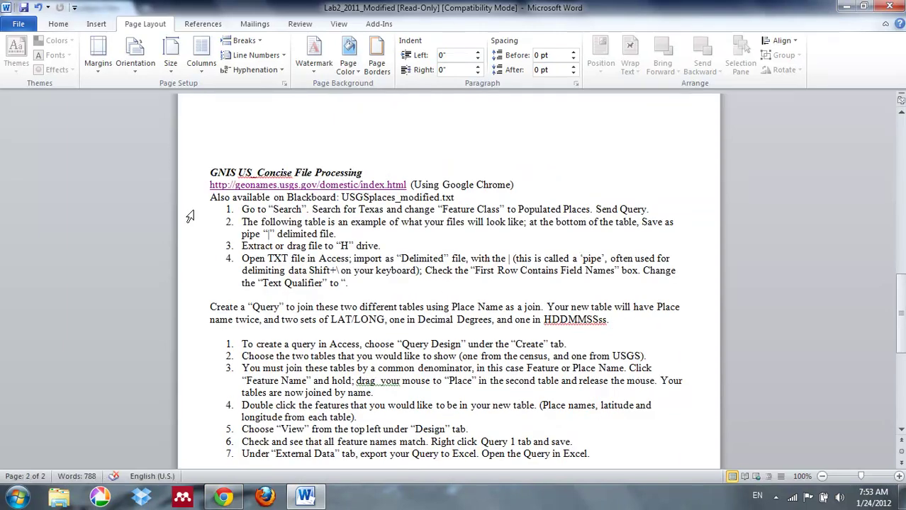
pyautogui.keyDown('ctrl'); pyautogui.click(244, 185); pyautogui.keyUp('ctrl')
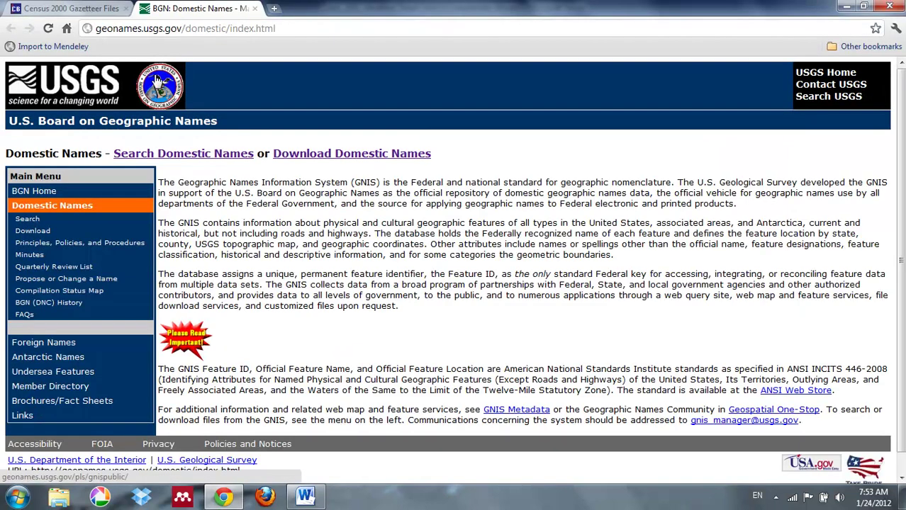
# Save the compressed Places.zip file from the Census 2000 Gazetteer page to the Desktop
pyautogui.hotkey('ctrl', 'Tab')
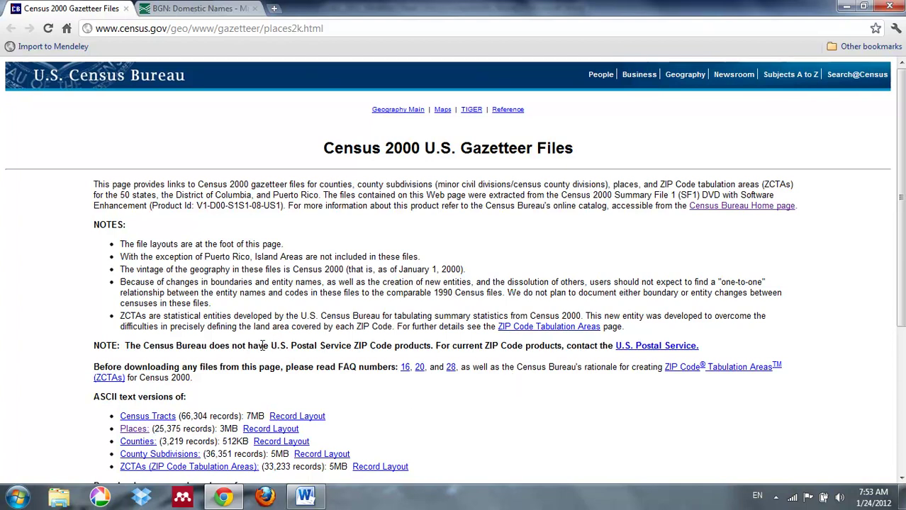
pyautogui.scroll(-3, 300, 365)
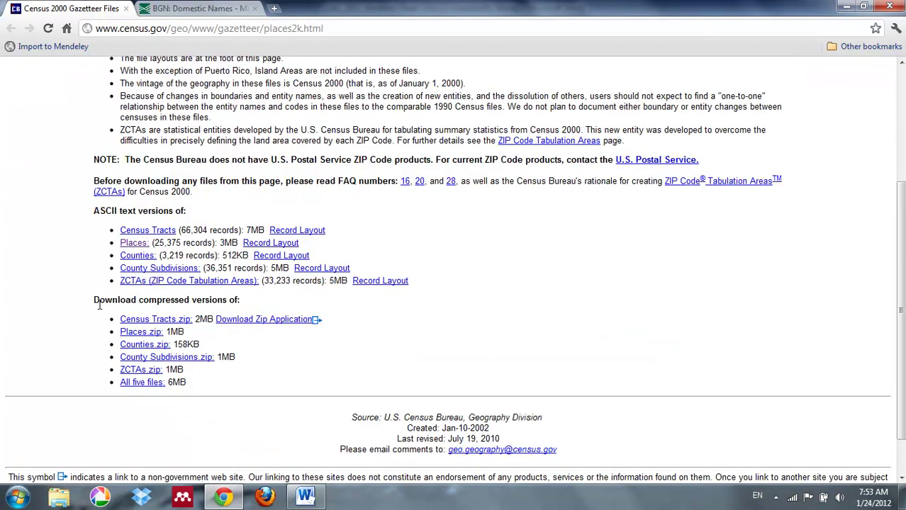
pyautogui.rightClick(146, 333)
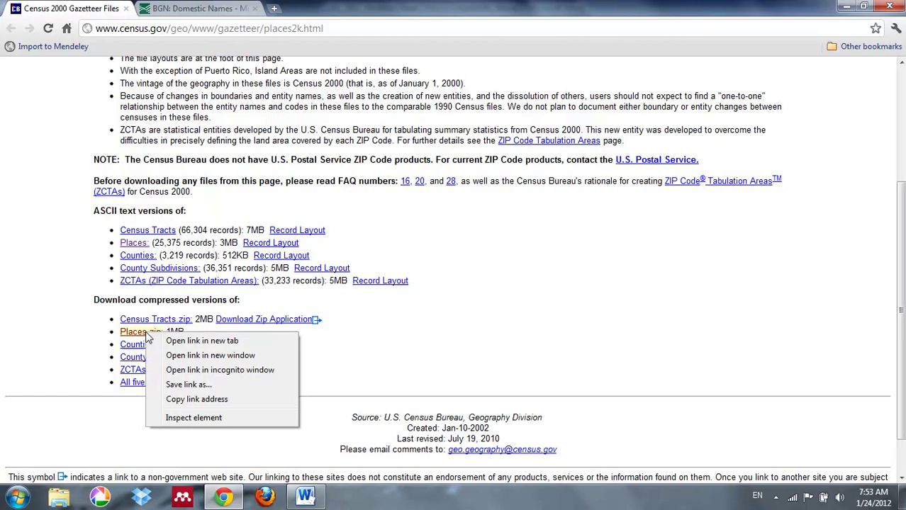
pyautogui.click(181, 386)
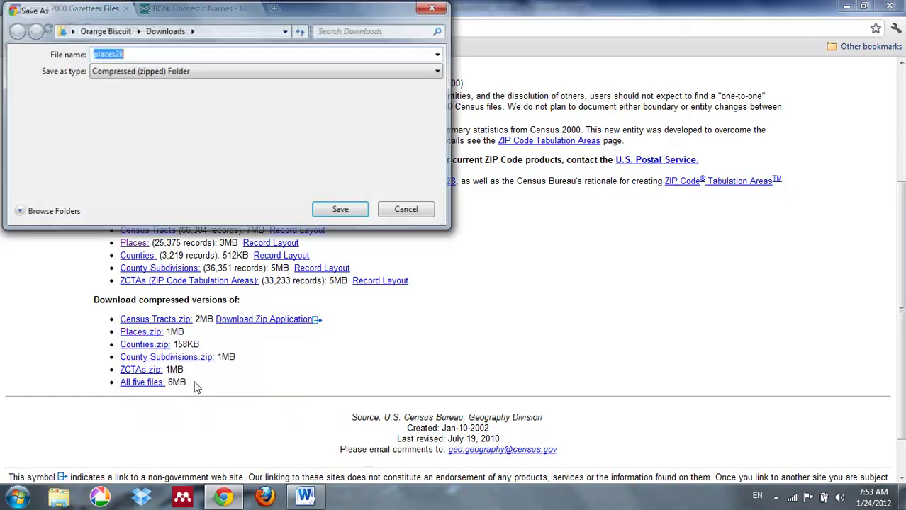
pyautogui.click(138, 30)
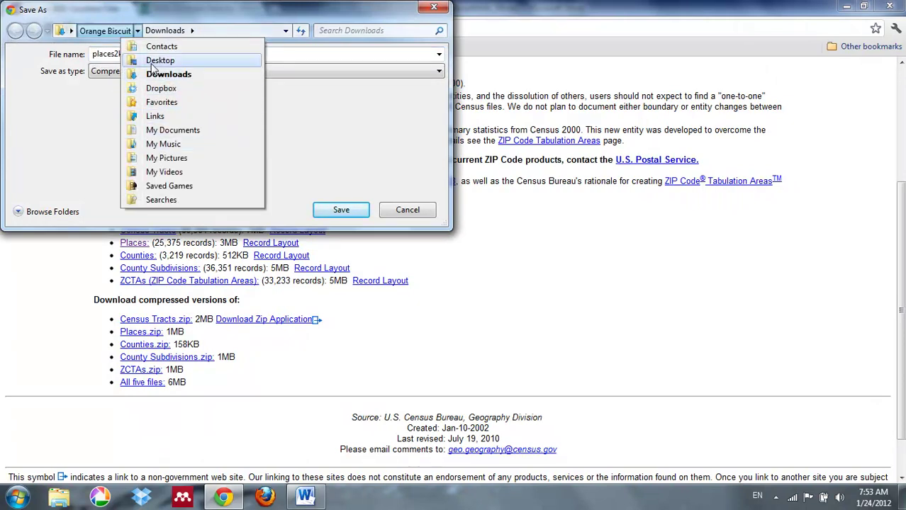
pyautogui.click(161, 89)
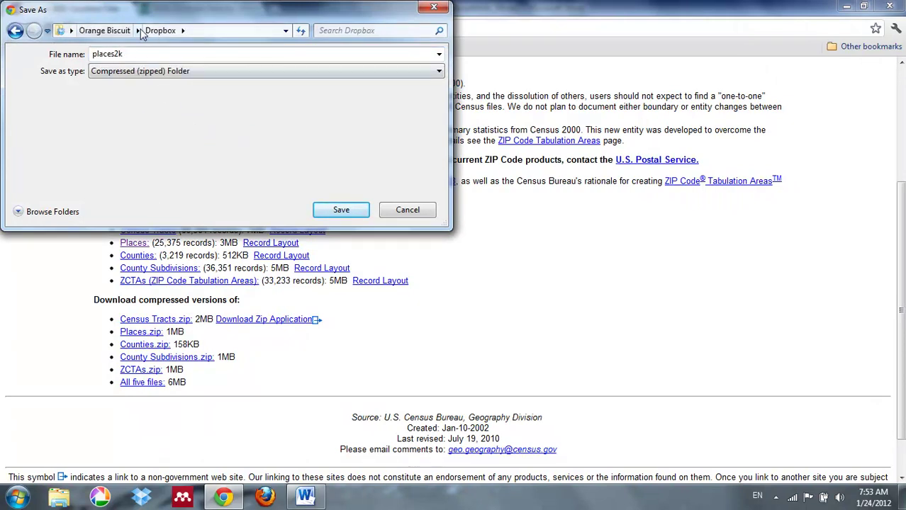
pyautogui.click(138, 30)
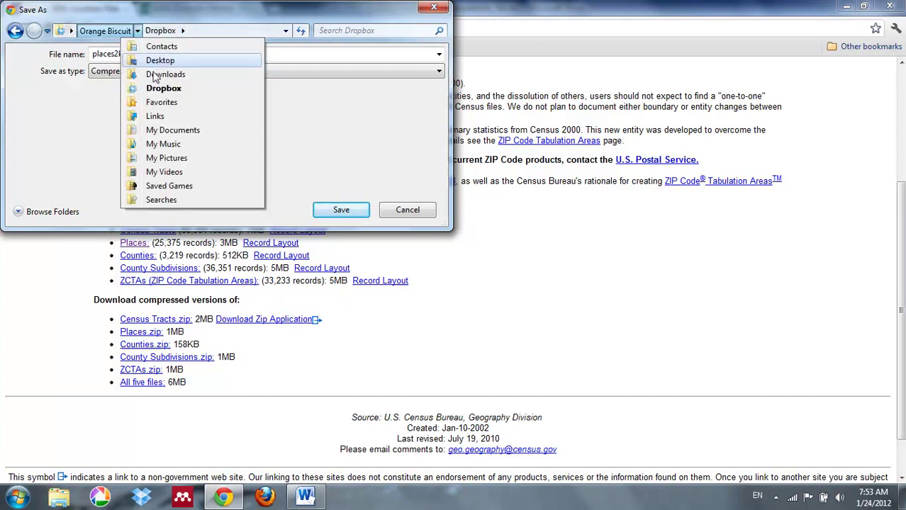
pyautogui.click(212, 61)
pyautogui.click(342, 209)
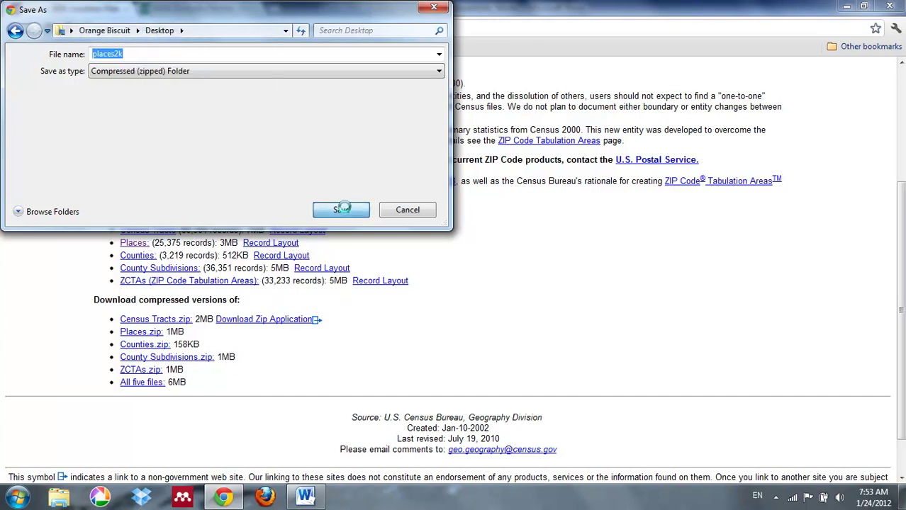
pyautogui.click(491, 254)
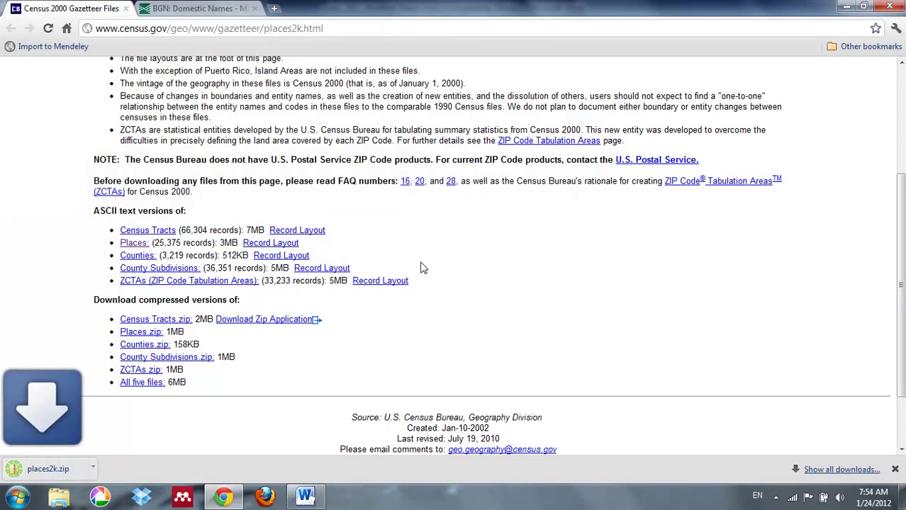
# Open the search form for domestic names on the USGS site and set the state to Texas
pyautogui.click(177, 8)
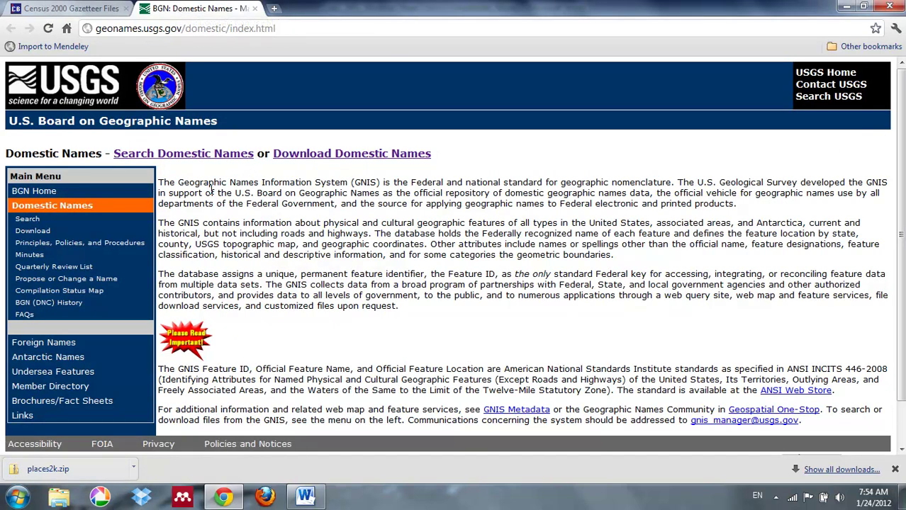
pyautogui.click(34, 221)
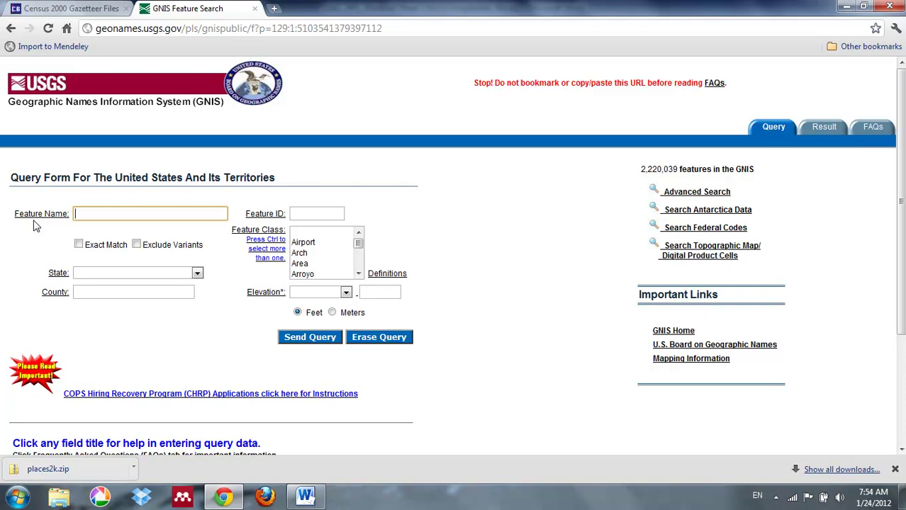
pyautogui.click(117, 276)
pyautogui.click(116, 276)
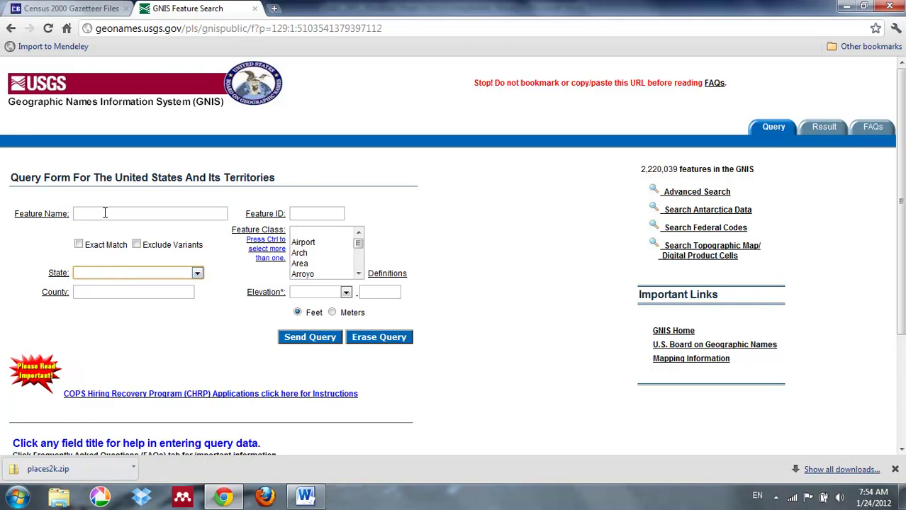
pyautogui.click(131, 270)
pyautogui.scroll(-5, 122, 383)
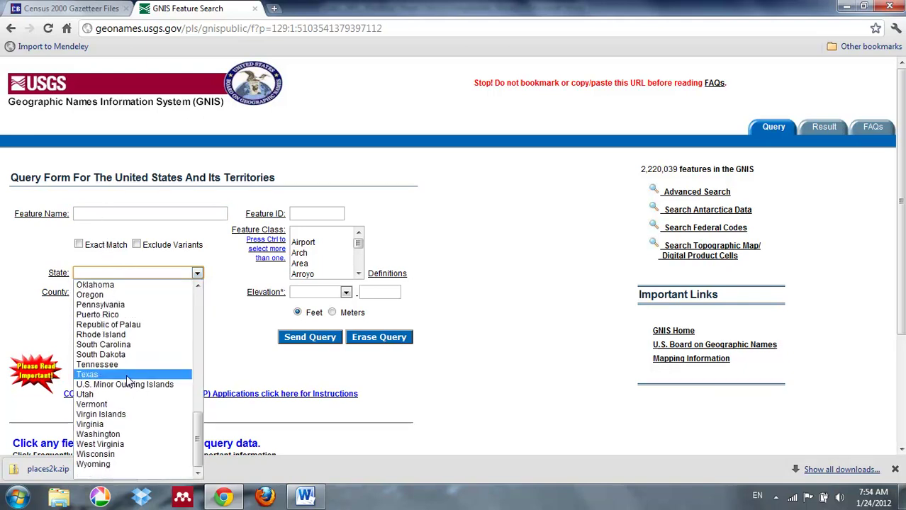
pyautogui.click(128, 376)
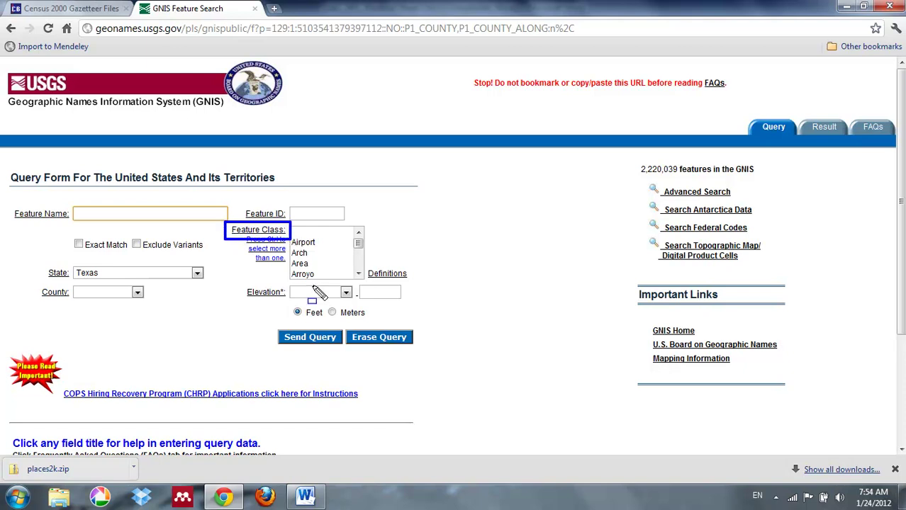
# Set the feature class to Populated Place and send the GNIS query
pyautogui.moveTo(358, 244); pyautogui.dragTo(360, 258)
pyautogui.click(350, 234)
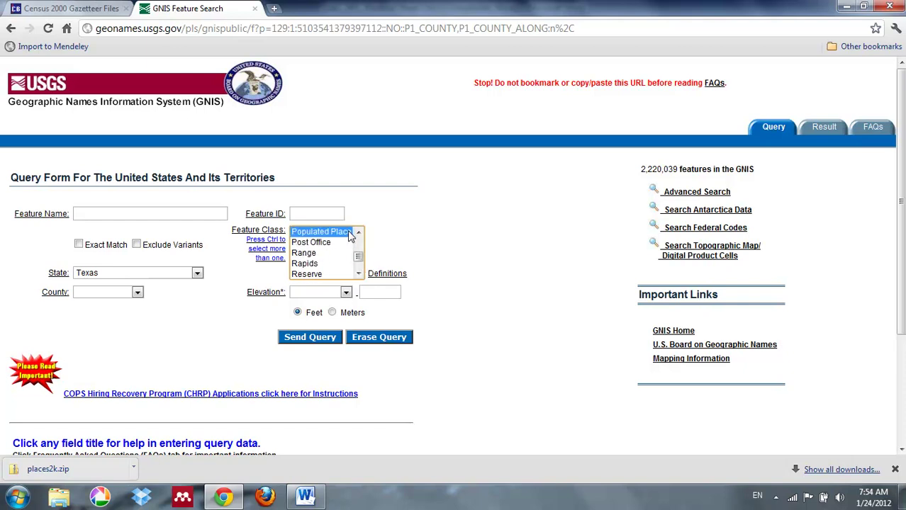
pyautogui.click(323, 338)
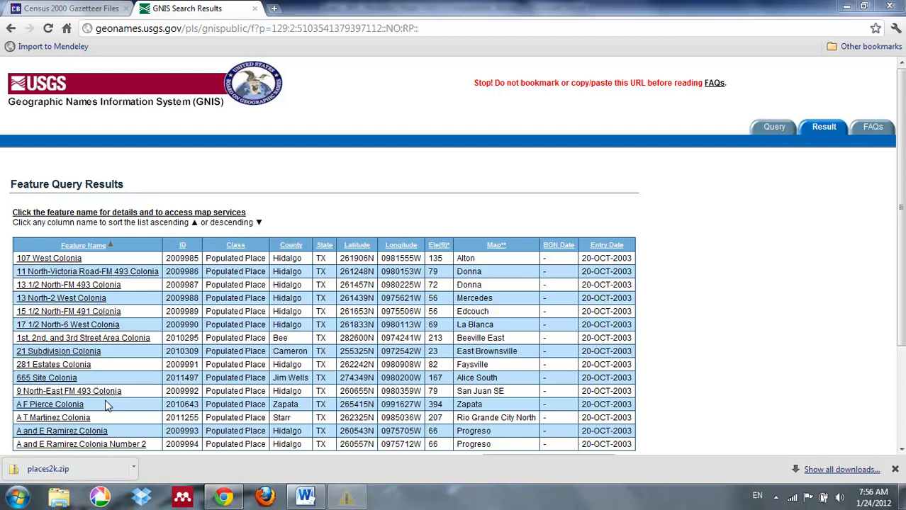
pyautogui.press('Escape')
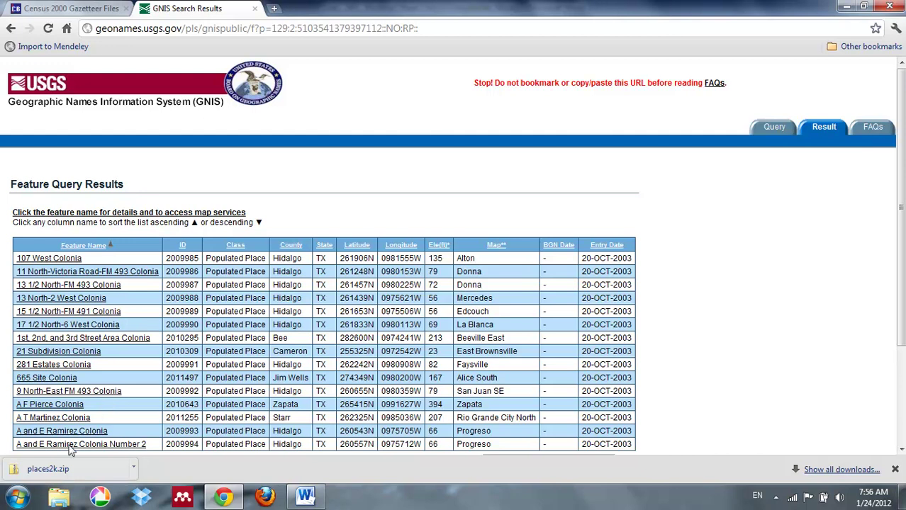
# Launch Microsoft Access 2010 and create a blank database
pyautogui.click(16, 498)
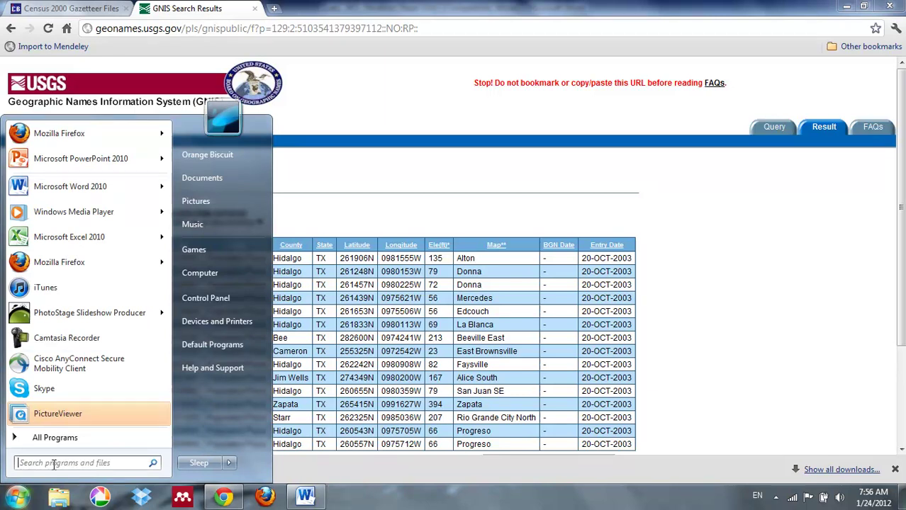
pyautogui.write('acces')
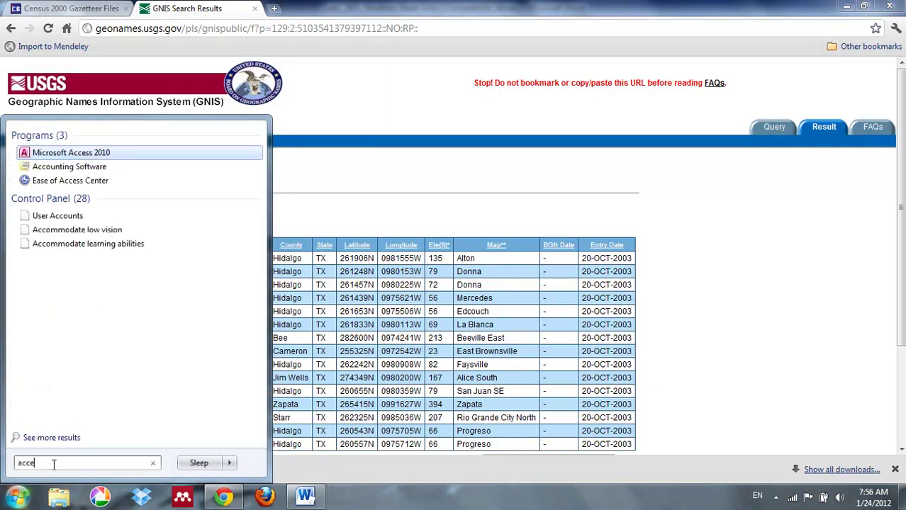
pyautogui.click(80, 152)
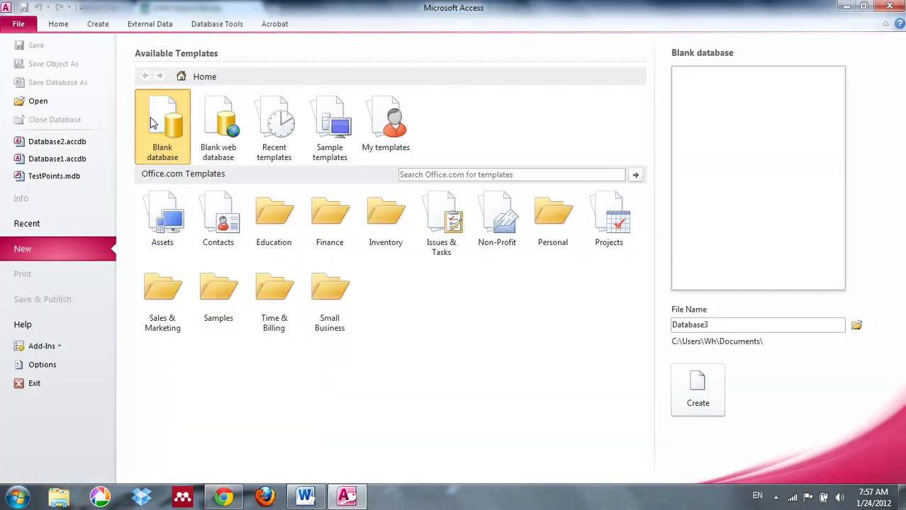
pyautogui.click(713, 401)
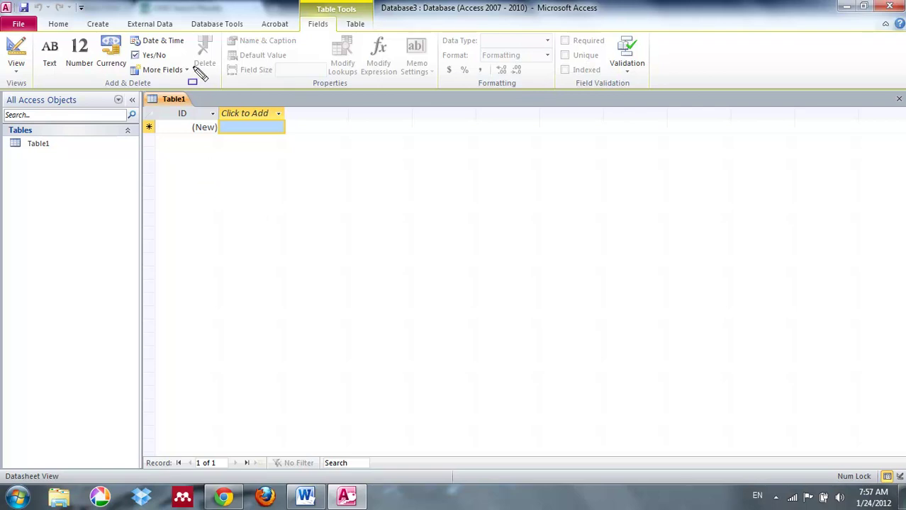
pyautogui.moveTo(121, 13); pyautogui.dragTo(186, 38)
pyautogui.press('Escape')
# Start a text file import of places2k.txt from the Desktop's places2k folder into a new table
pyautogui.click(149, 23)
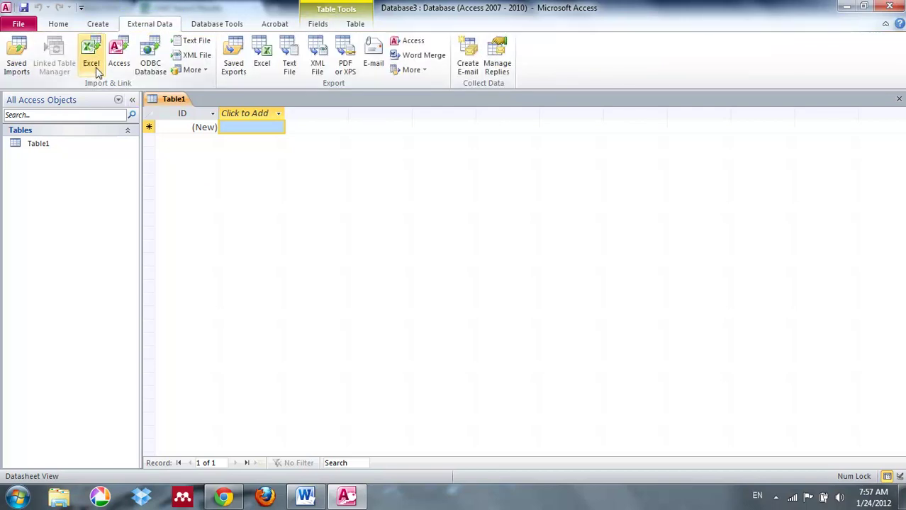
pyautogui.click(205, 44)
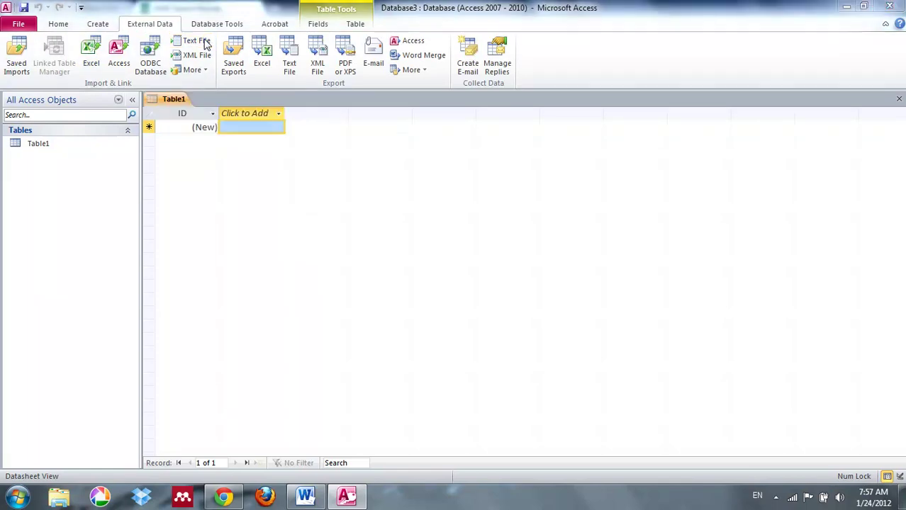
pyautogui.click(645, 157)
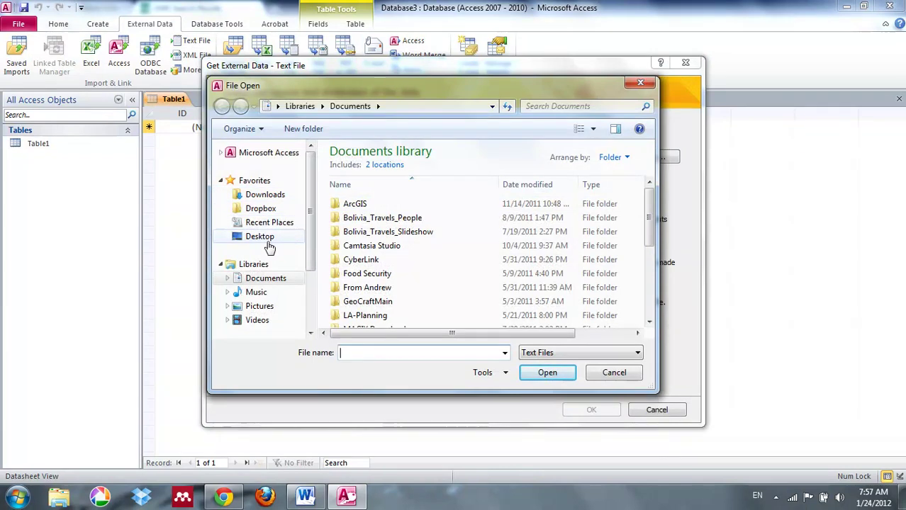
pyautogui.click(249, 236)
pyautogui.scroll(-5, 536, 276)
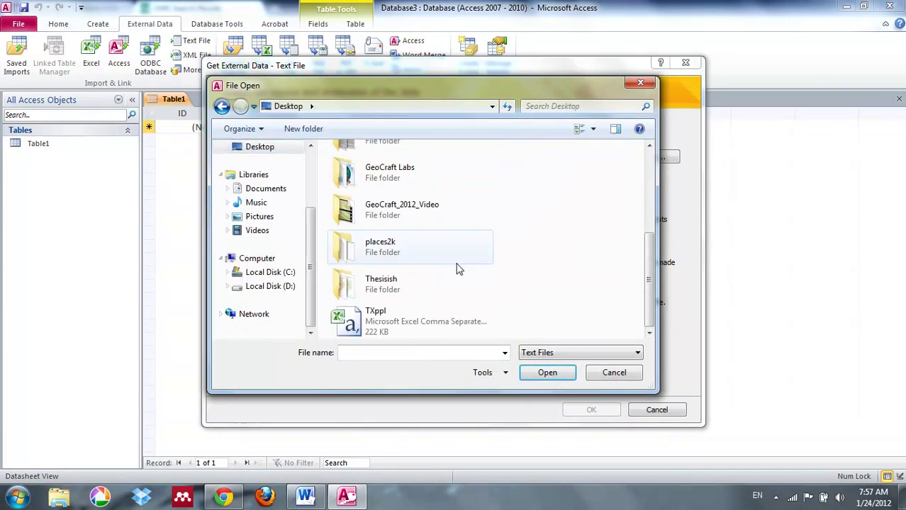
pyautogui.doubleClick(383, 253)
pyautogui.doubleClick(360, 172)
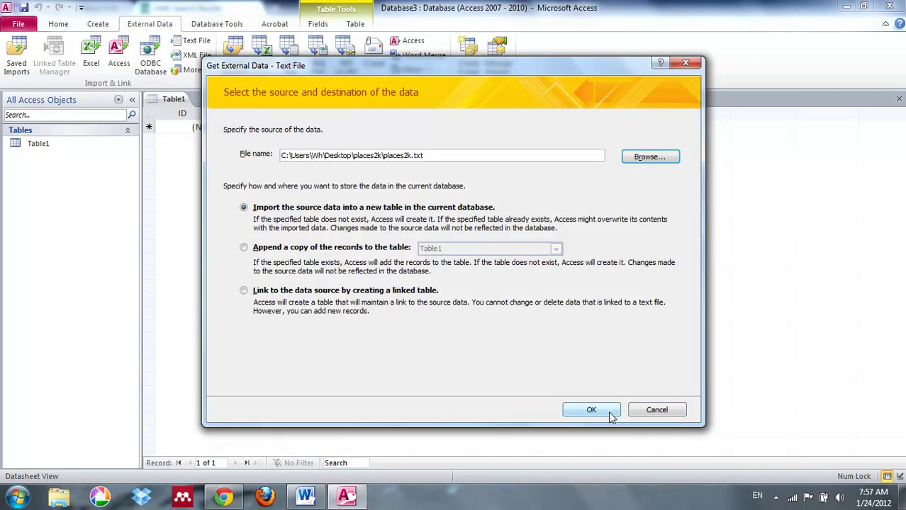
pyautogui.click(604, 410)
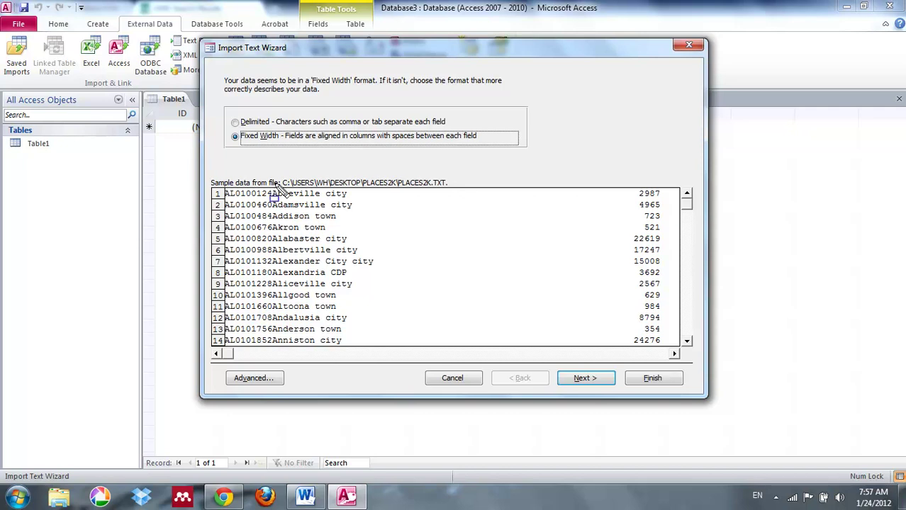
pyautogui.moveTo(228, 131); pyautogui.dragTo(285, 143)
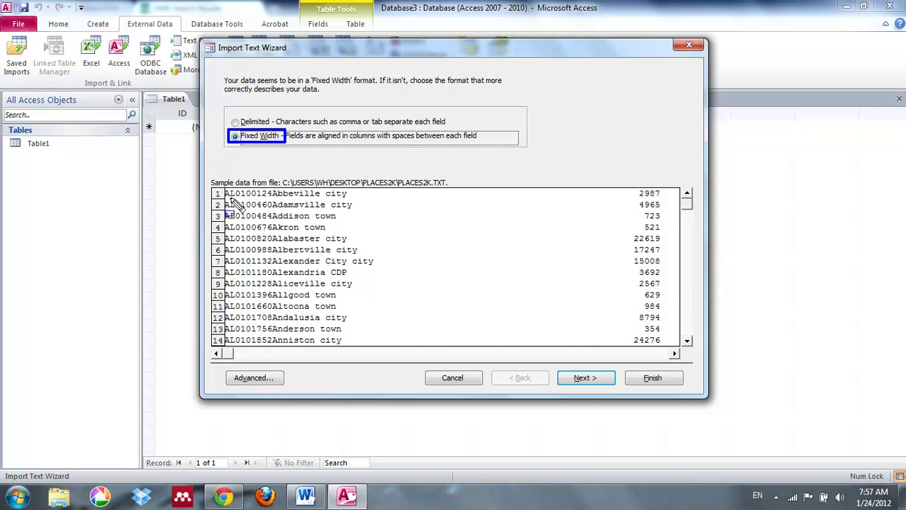
pyautogui.moveTo(216, 185); pyautogui.dragTo(235, 200)
pyautogui.moveTo(234, 185); pyautogui.dragTo(242, 200)
pyautogui.press('Escape')
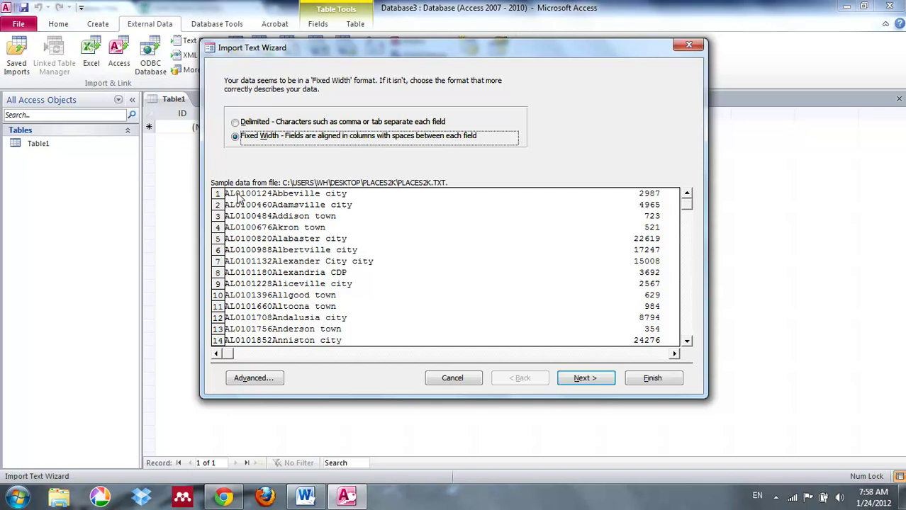
# Open the Places record layout on the Census site and compare its column positions with the fixed-width sample data in Access
pyautogui.hotkey('alt', 'Tab')
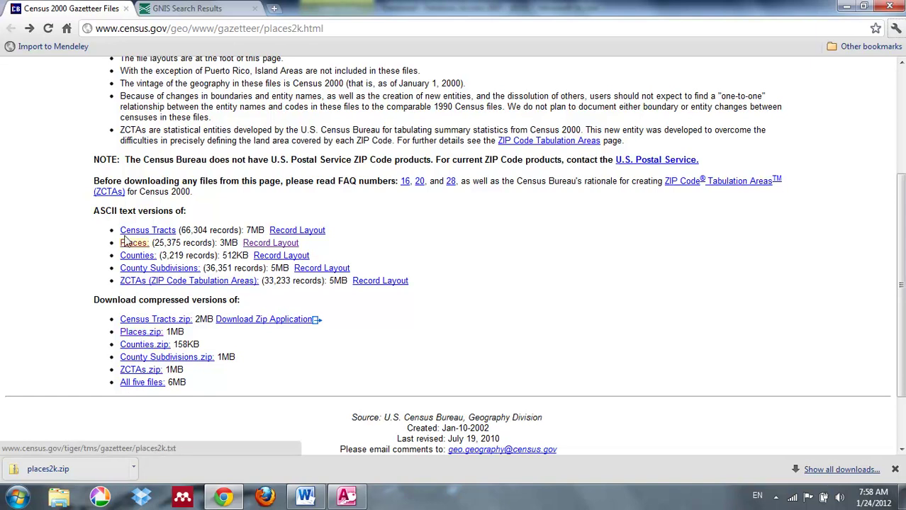
pyautogui.click(273, 247)
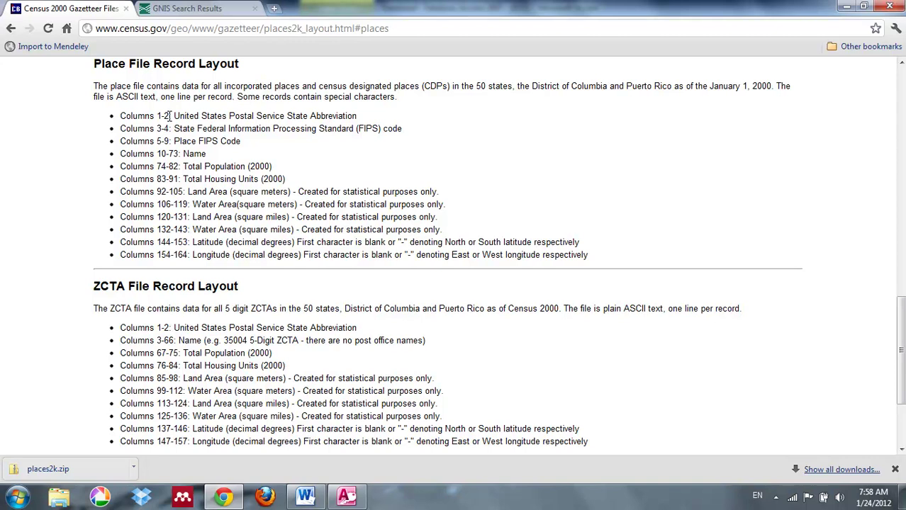
pyautogui.hotkey('alt', 'Tab')
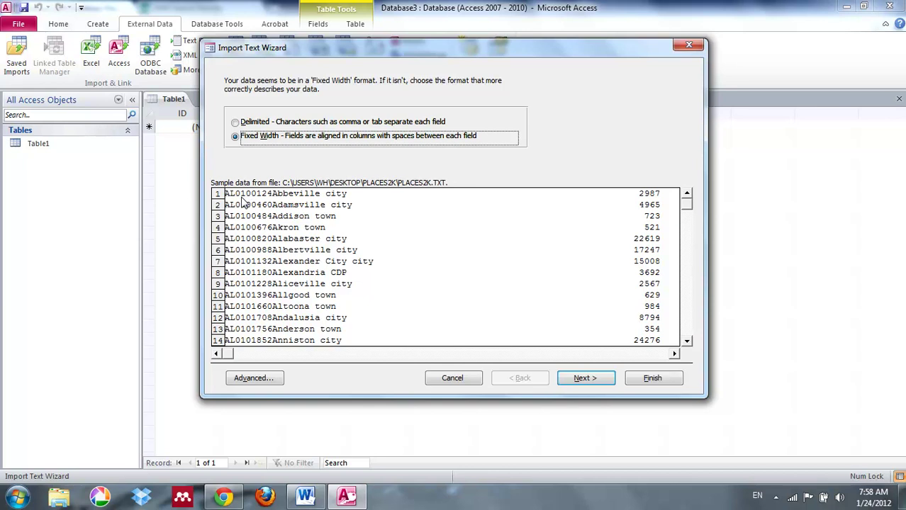
pyautogui.hotkey('alt', 'Tab')
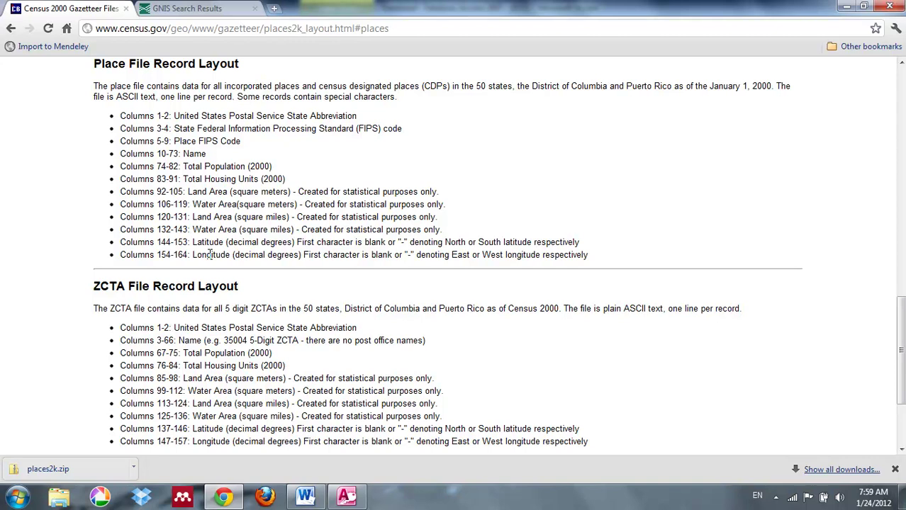
pyautogui.hotkey('alt', 'Tab')
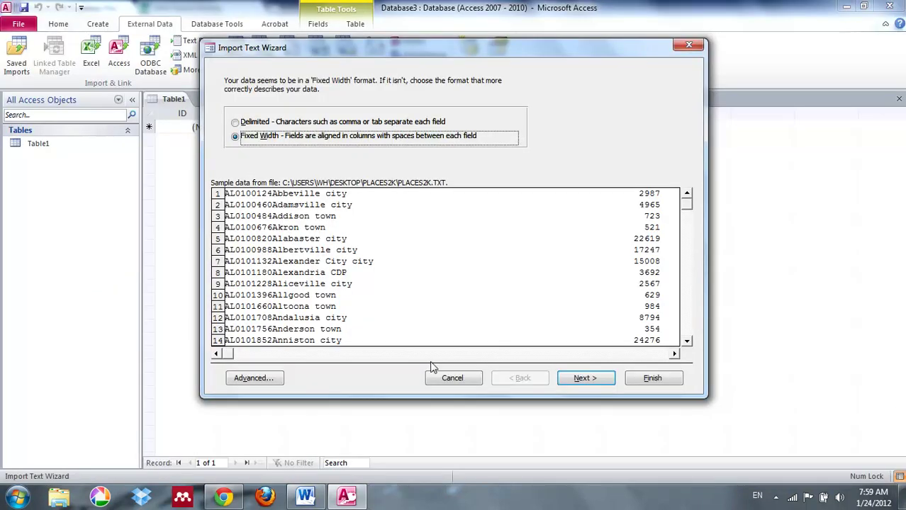
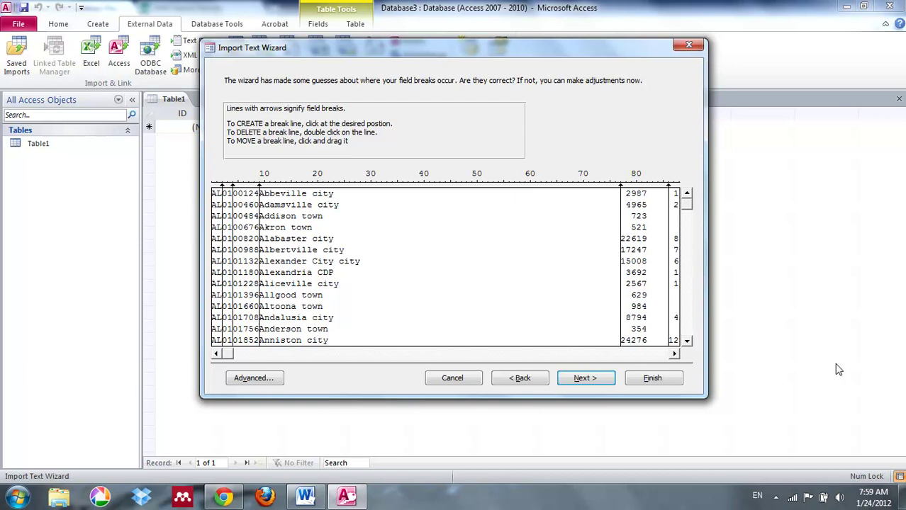
# Check the import's field breaks against the Places record layout and accept them, keeping the current Windows color scheme
pyautogui.click(677, 355)
pyautogui.click(676, 355)
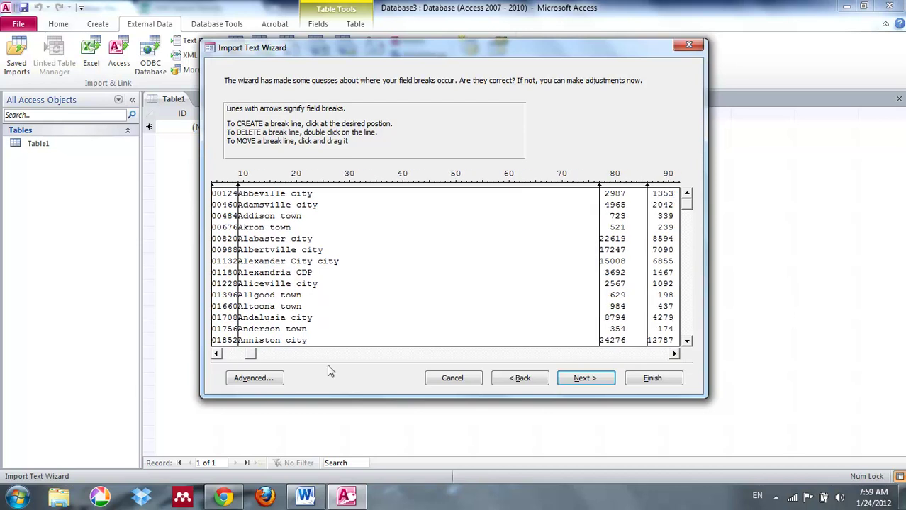
pyautogui.click(629, 354)
pyautogui.click(676, 355)
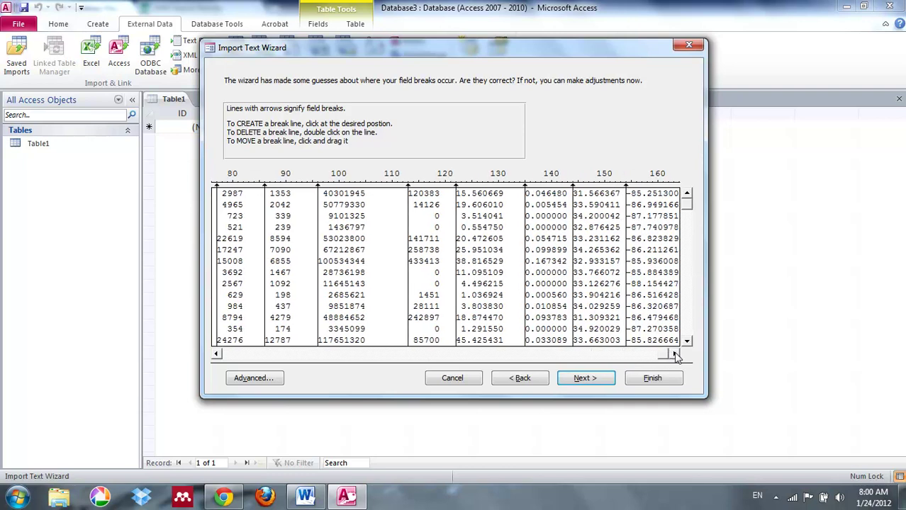
pyautogui.hotkey('alt', 'Tab')
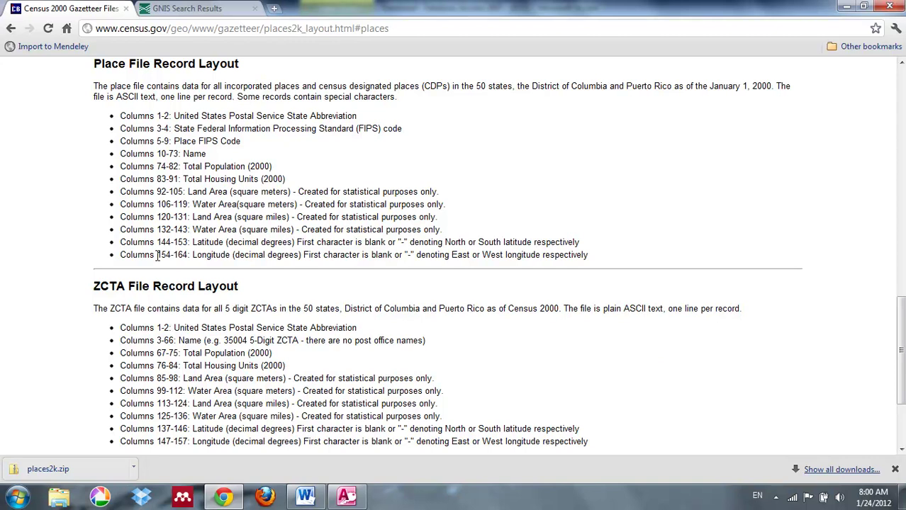
pyautogui.hotkey('alt', 'Tab')
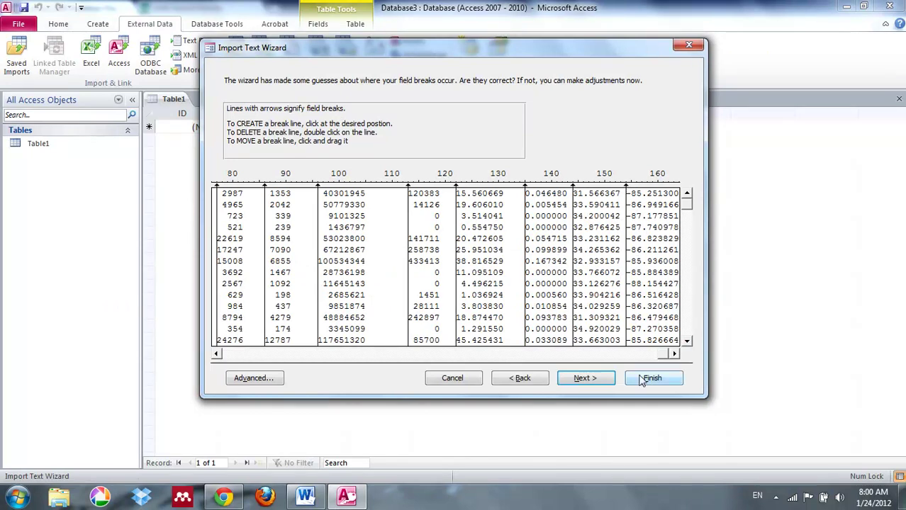
pyautogui.click(585, 378)
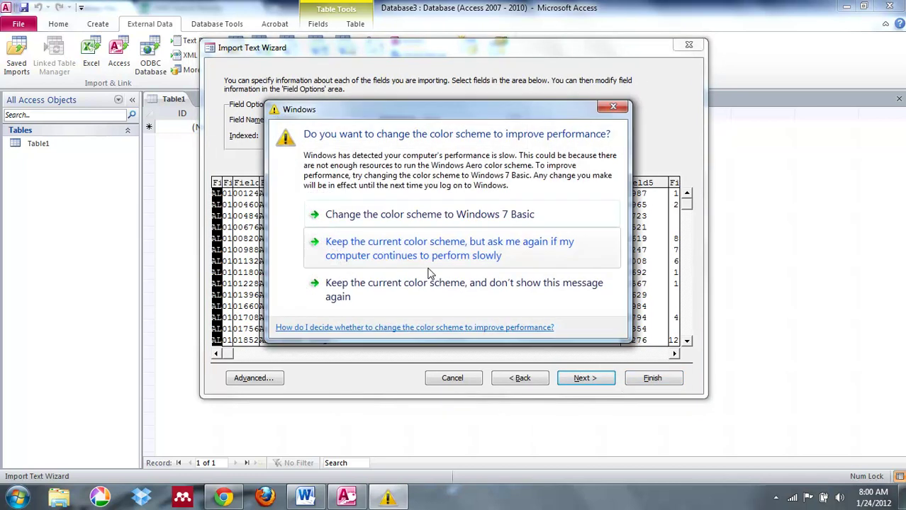
pyautogui.click(428, 269)
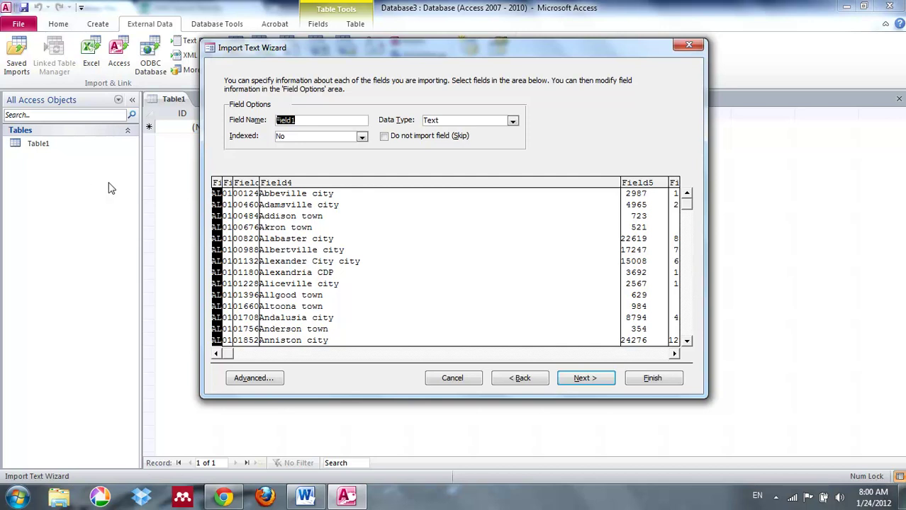
# Name the first import field St Abbrev and the second field St.FIPS
pyautogui.write('St A')
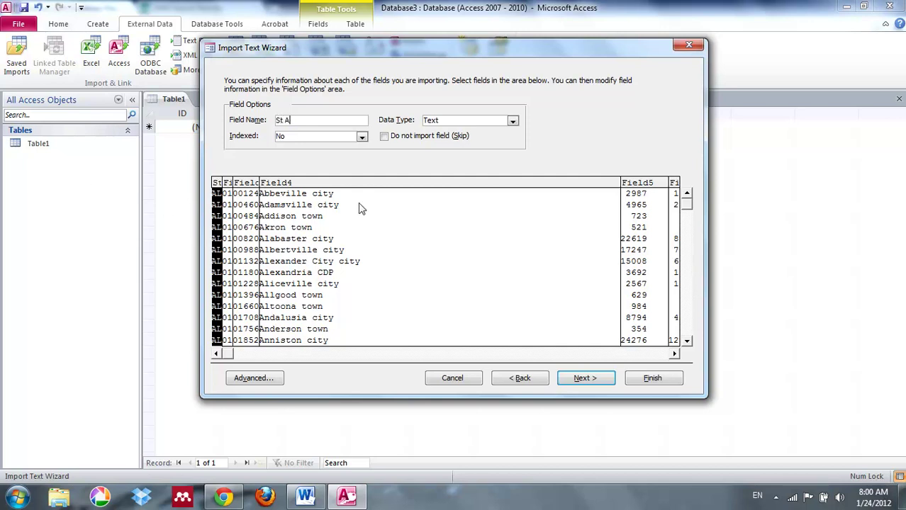
pyautogui.write('bbrev')
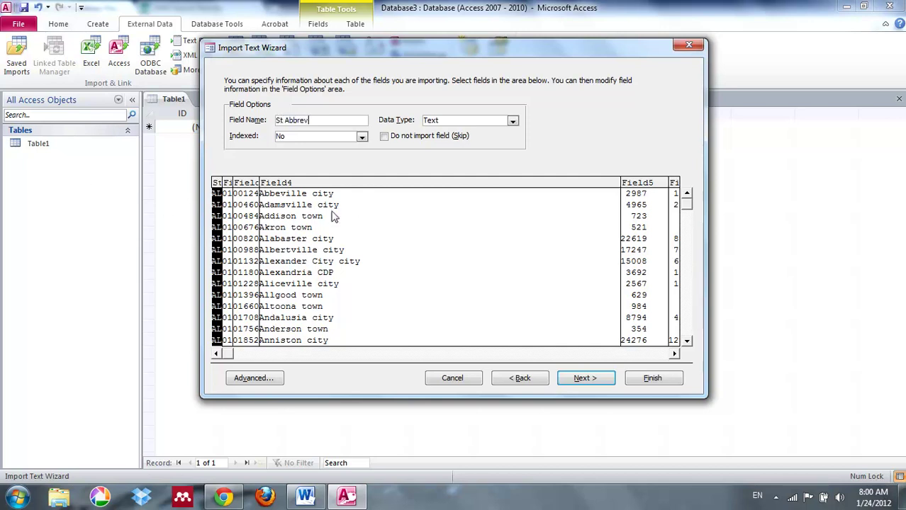
pyautogui.click(228, 186)
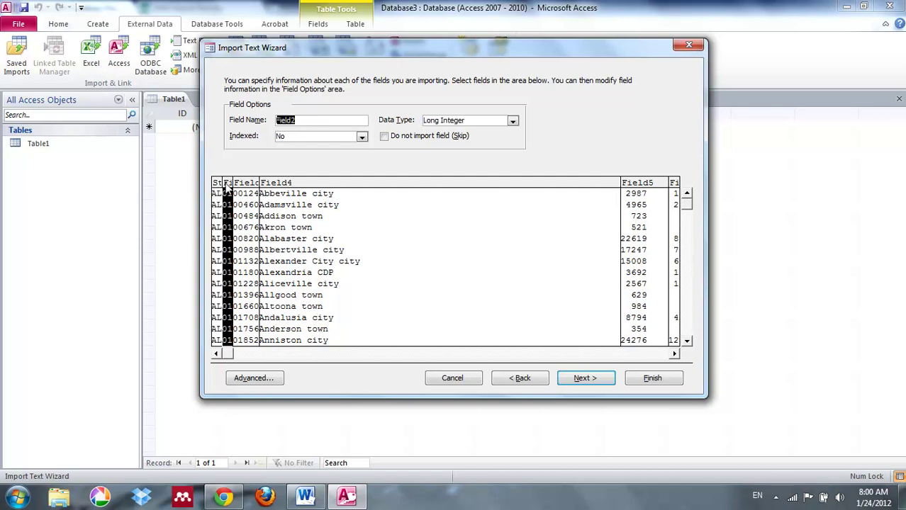
pyautogui.write('St.FIPS')
# Consult the Census record layout in the browser, and name the place-name field Name in the Access import
pyautogui.hotkey('alt', 'Tab')
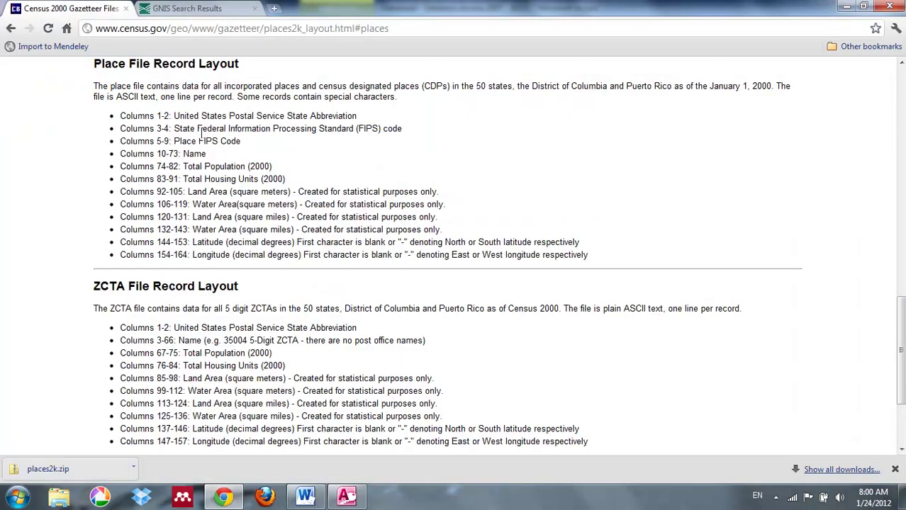
pyautogui.hotkey('alt', 'Tab')
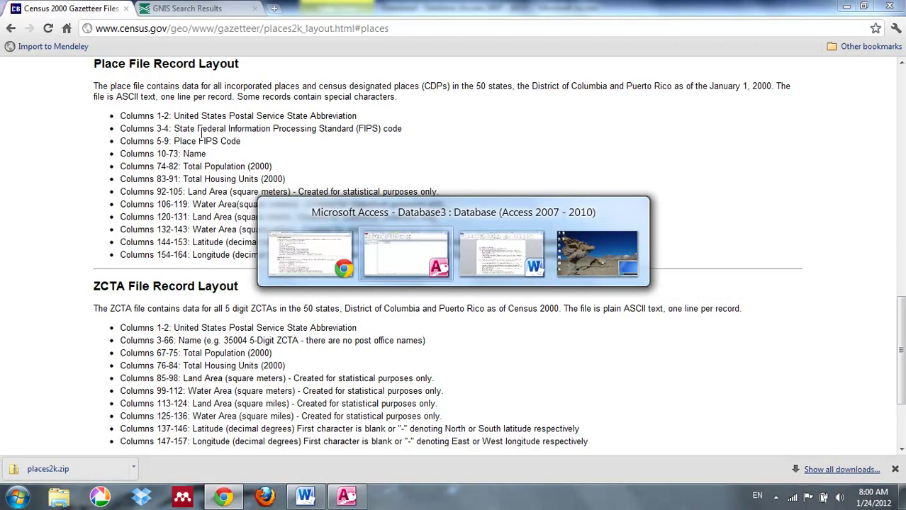
pyautogui.click(331, 188)
pyautogui.write('NA')
pyautogui.write('ame')
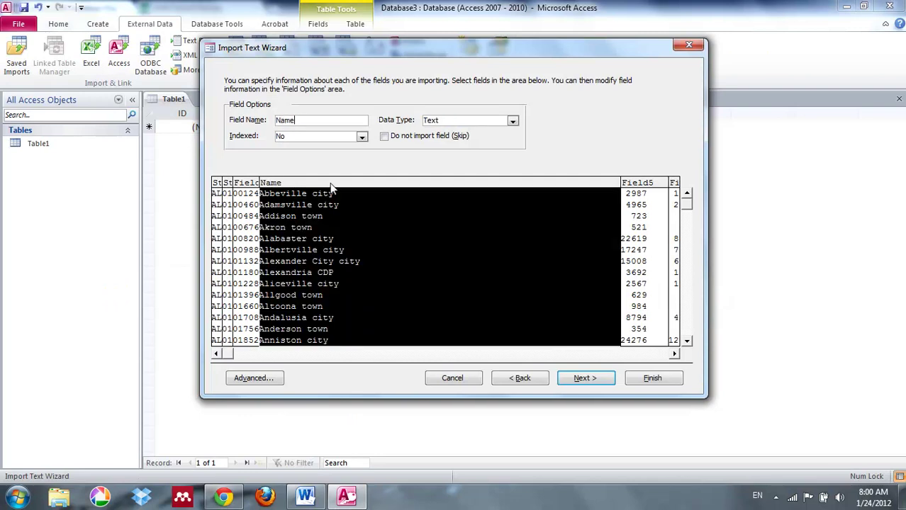
# Name the latitude field, Field11, Lat
pyautogui.click(674, 354)
pyautogui.click(674, 353)
pyautogui.click(674, 353)
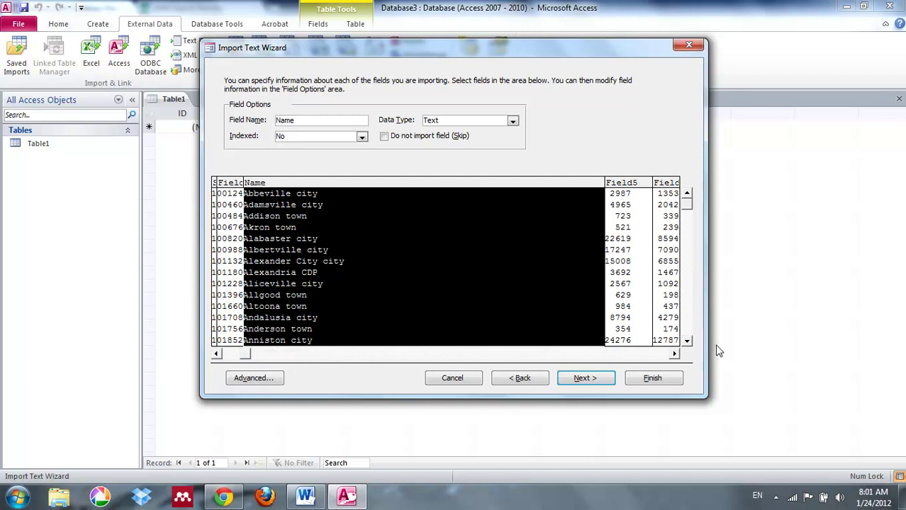
pyautogui.click(667, 354)
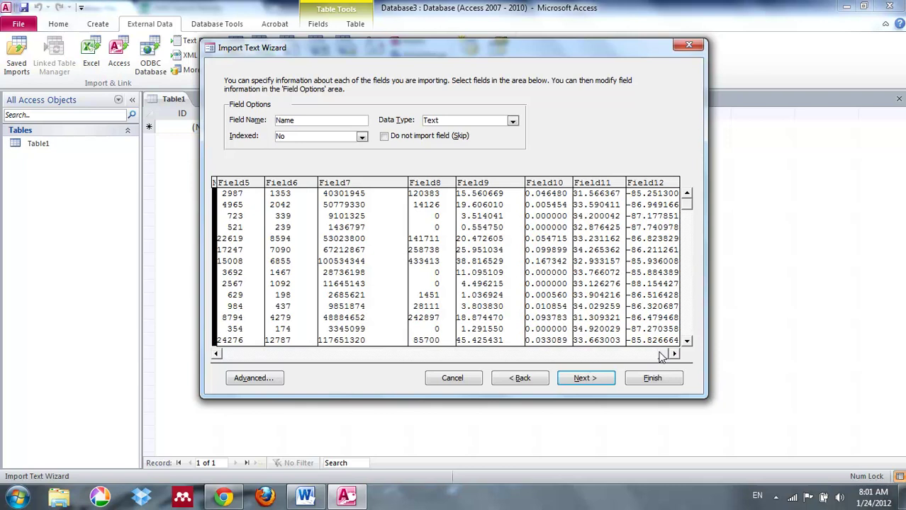
pyautogui.click(601, 183)
pyautogui.write('Lat')
pyautogui.press('Tab')
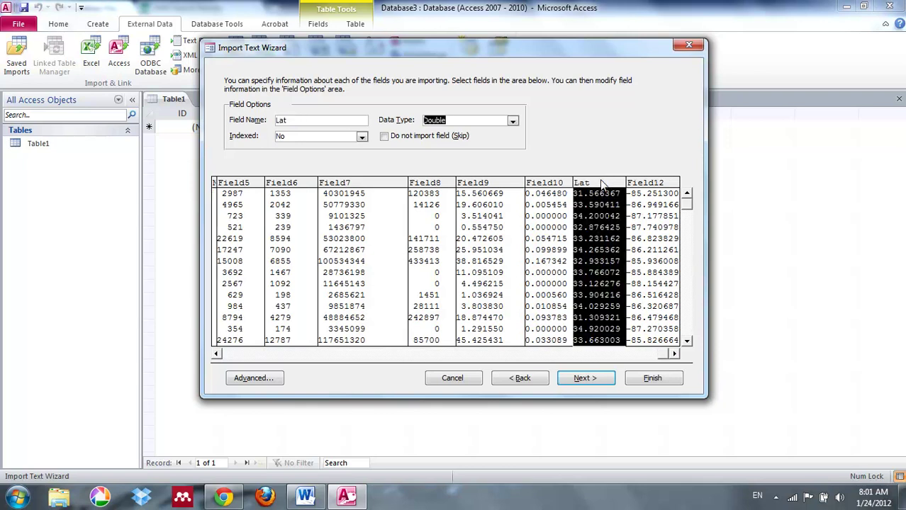
# Give the longitude field, Field12, the Double data type and the name Long
pyautogui.click(654, 183)
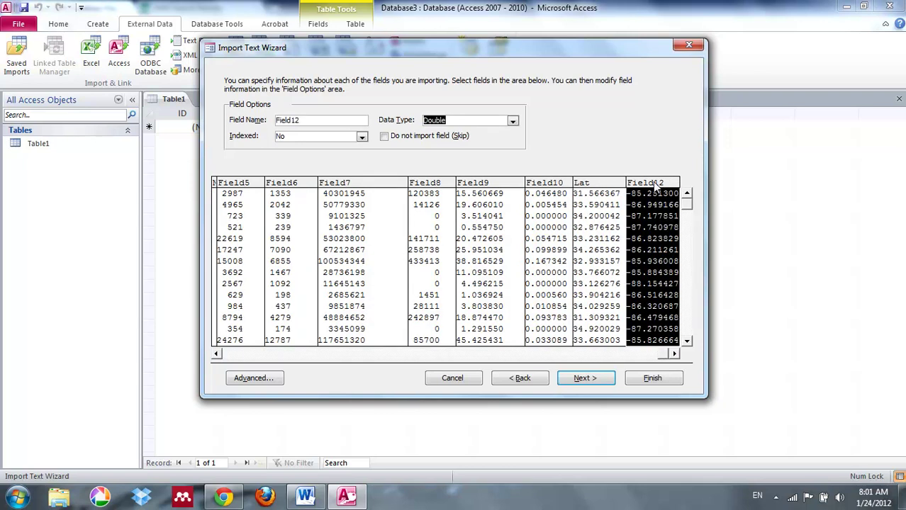
pyautogui.write('Long')
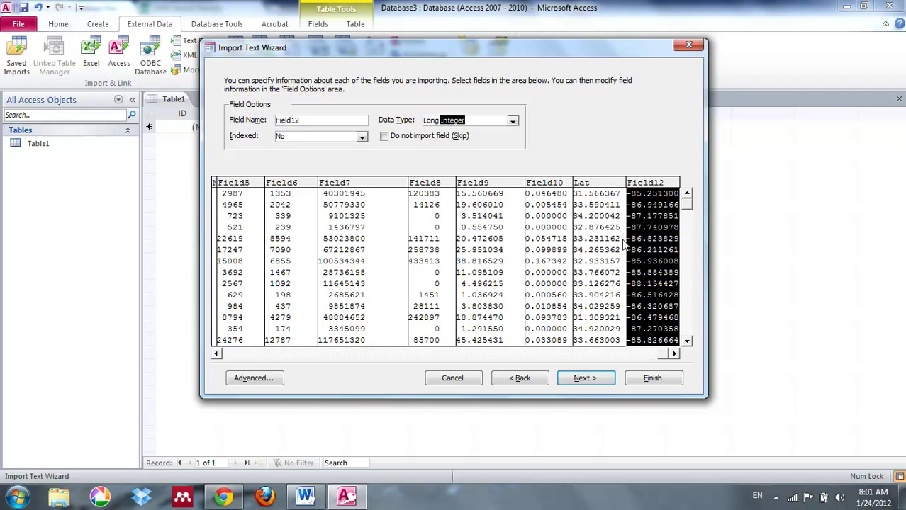
pyautogui.press('BackSpace')
pyautogui.press('BackSpace')
pyautogui.press('BackSpace')
pyautogui.press('BackSpace')
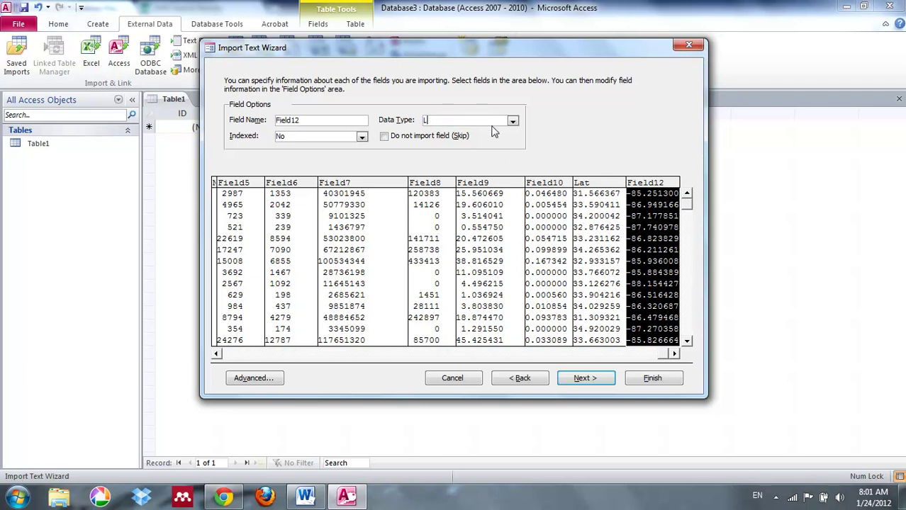
pyautogui.click(325, 116)
pyautogui.click(455, 284)
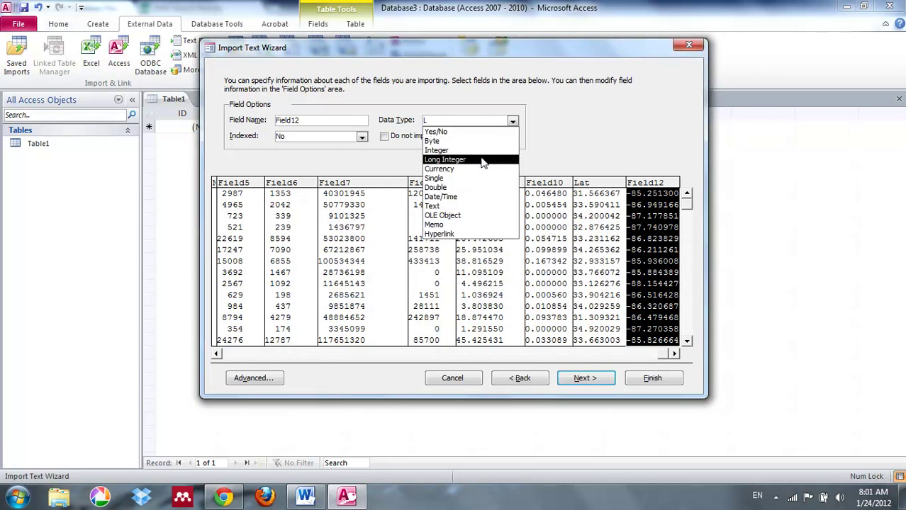
pyautogui.click(481, 188)
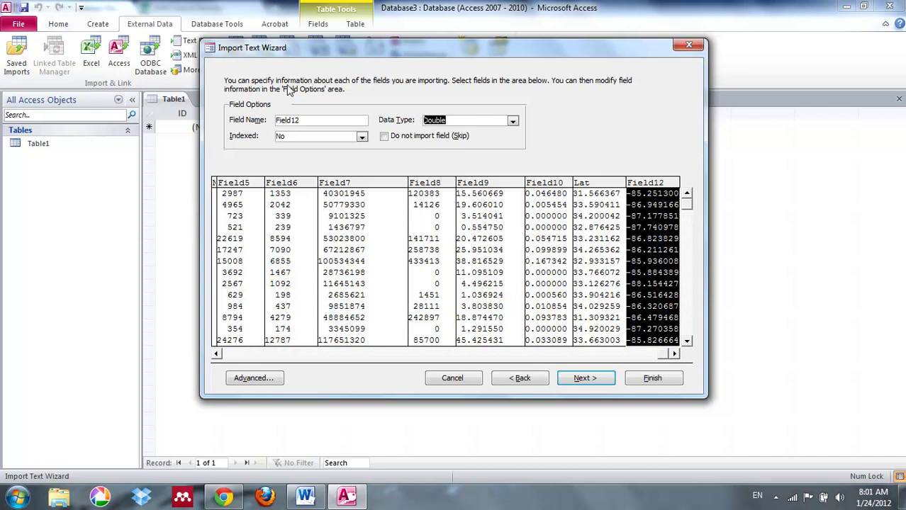
pyautogui.doubleClick(317, 119)
pyautogui.write('Long')
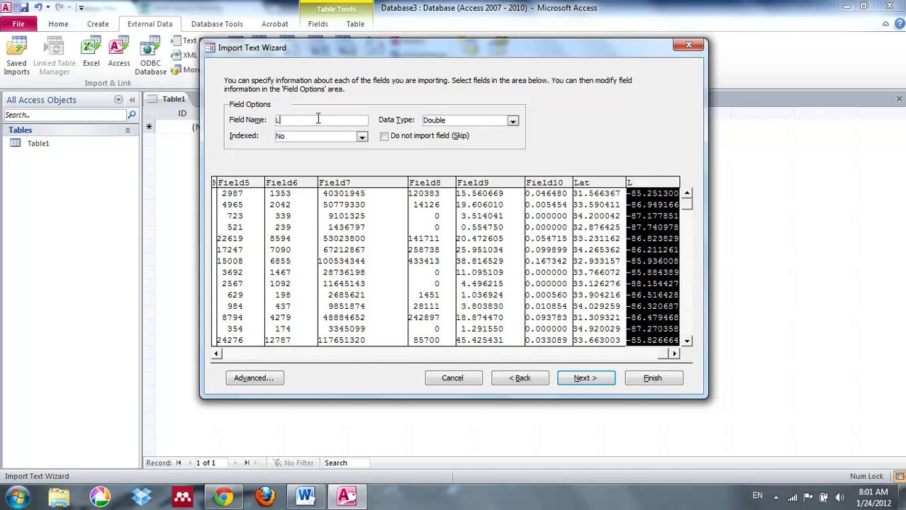
pyautogui.click(598, 184)
pyautogui.click(638, 186)
# Rename the St.FIPS field to st FIPS and continue to the primary key options
pyautogui.click(585, 378)
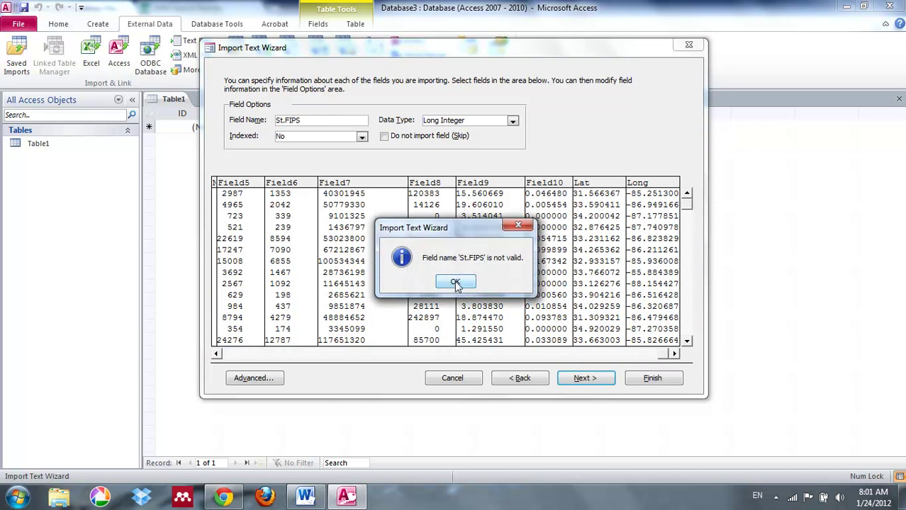
pyautogui.click(454, 281)
pyautogui.write('st')
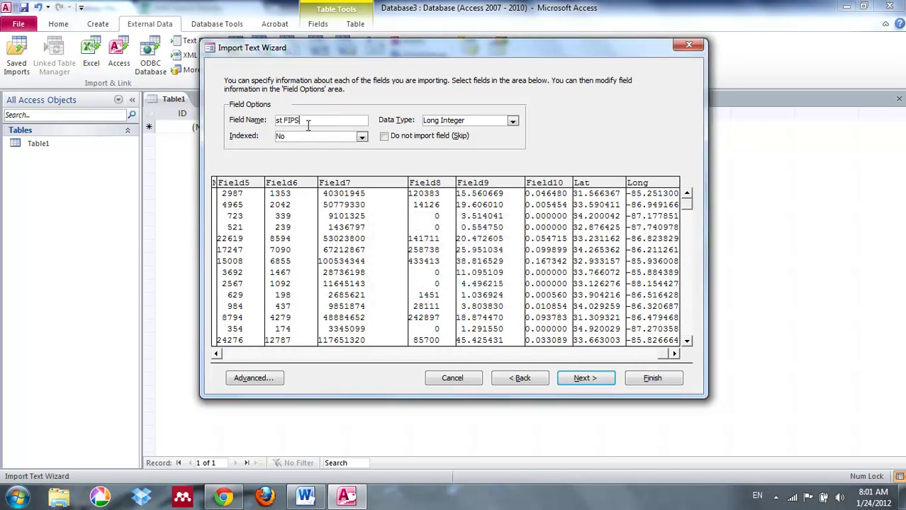
pyautogui.write(' FIPS')
pyautogui.click(586, 378)
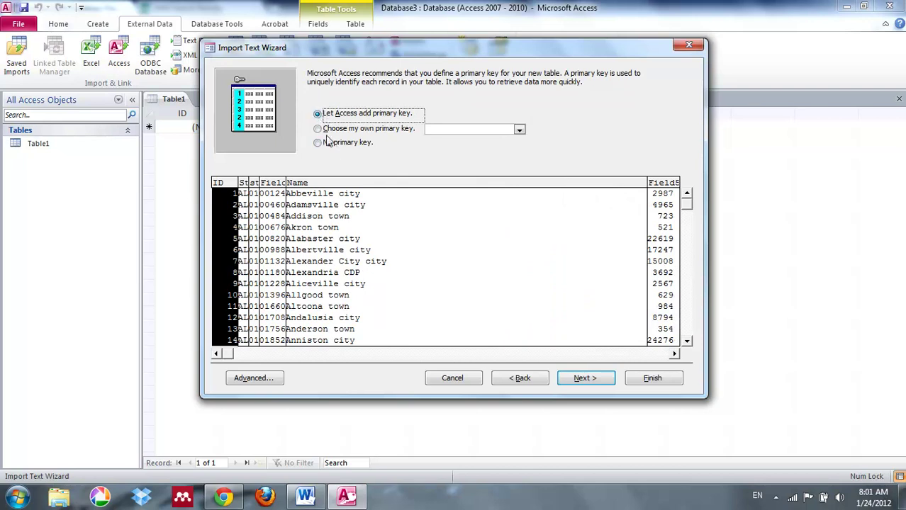
# Import the data into a table named Places2k with an Access-added primary key, and open that table
pyautogui.click(583, 378)
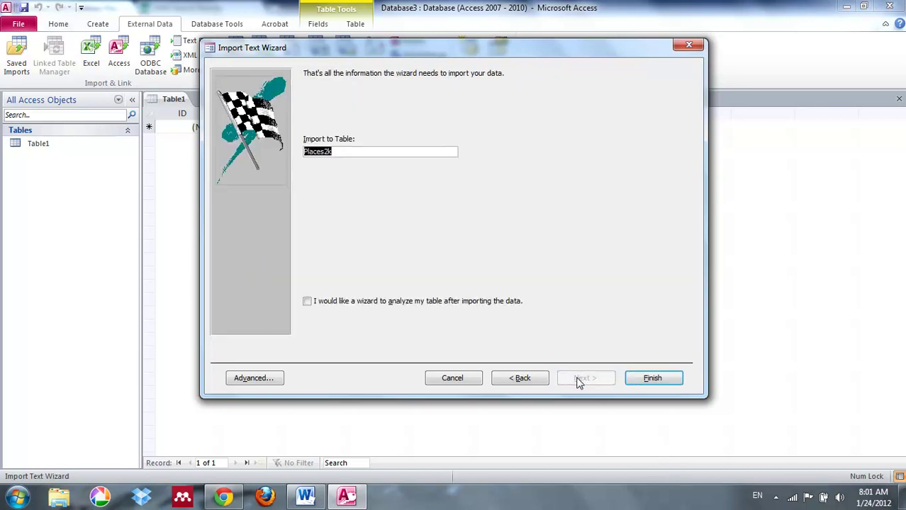
pyautogui.click(649, 380)
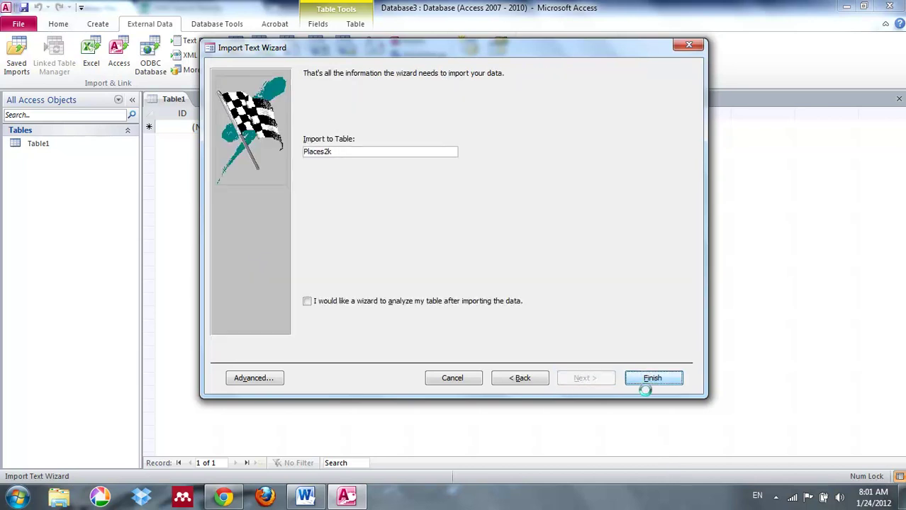
pyautogui.click(659, 408)
pyautogui.doubleClick(41, 143)
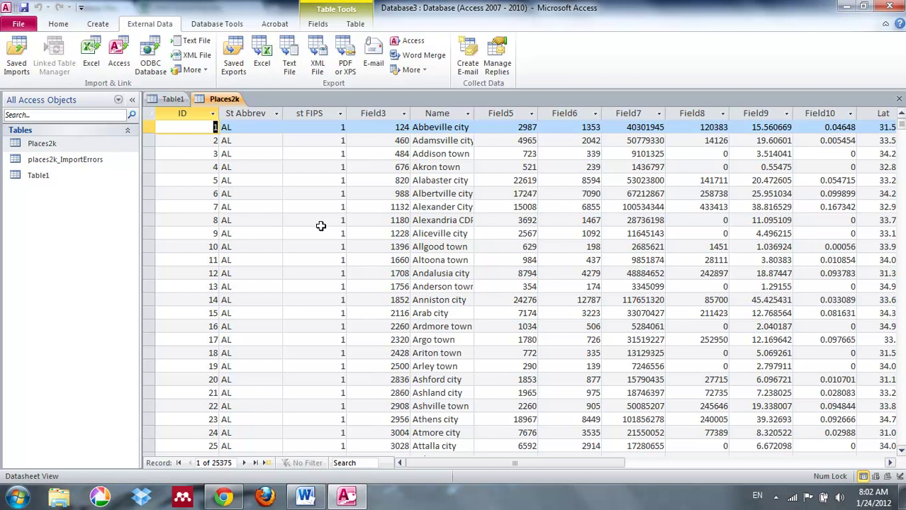
# Switch to the GNIS Search Results page in Chrome and bring up the Save As dialog for the pipe-delimited file link
pyautogui.hotkey('alt', 'Tab')
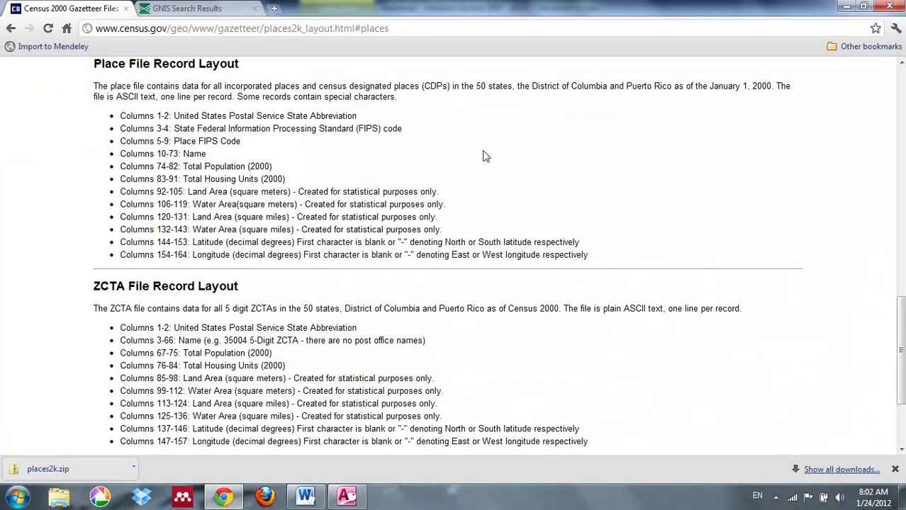
pyautogui.click(205, 9)
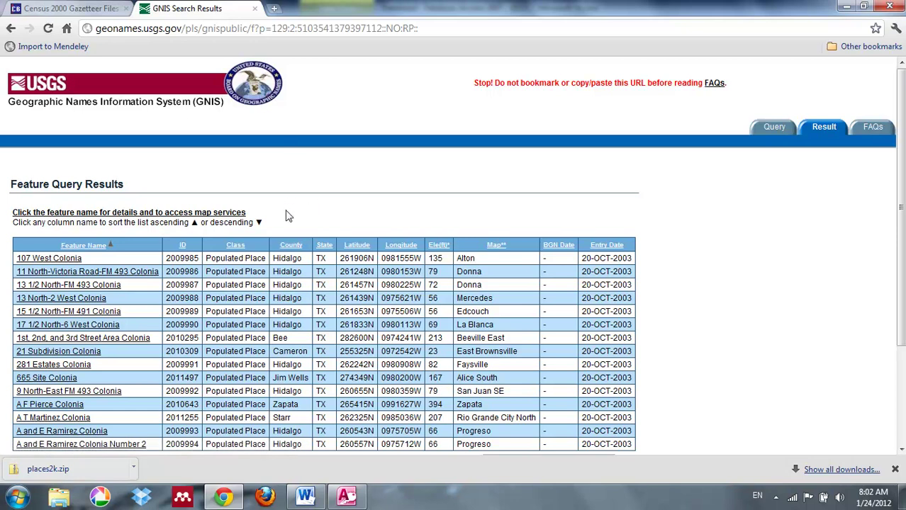
pyautogui.scroll(-3, 317, 222)
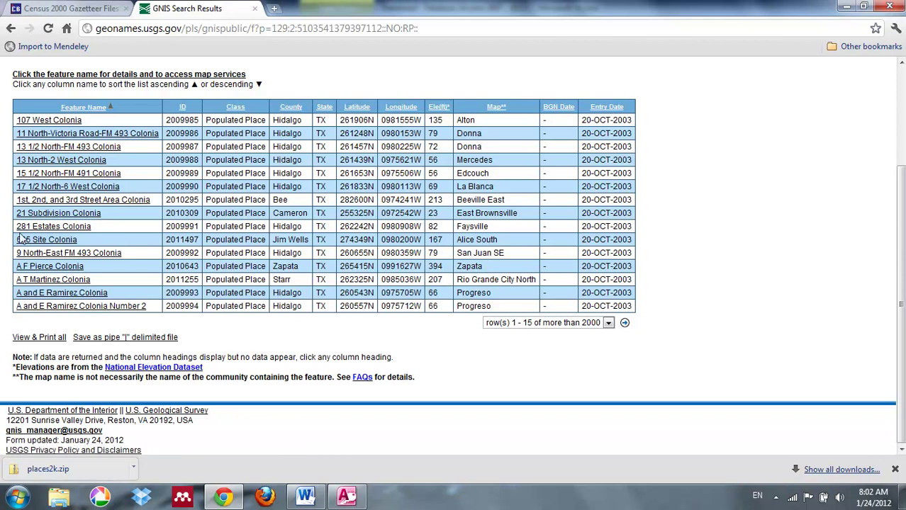
pyautogui.rightClick(140, 343)
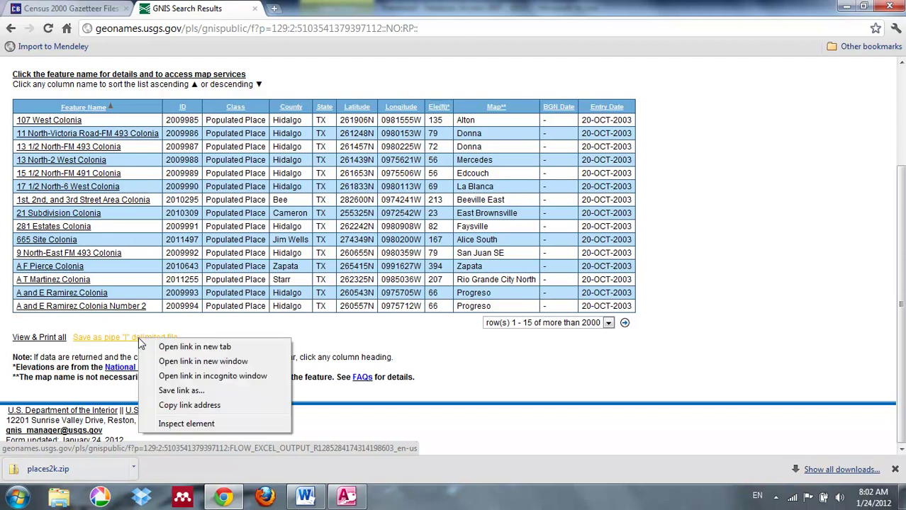
pyautogui.click(168, 400)
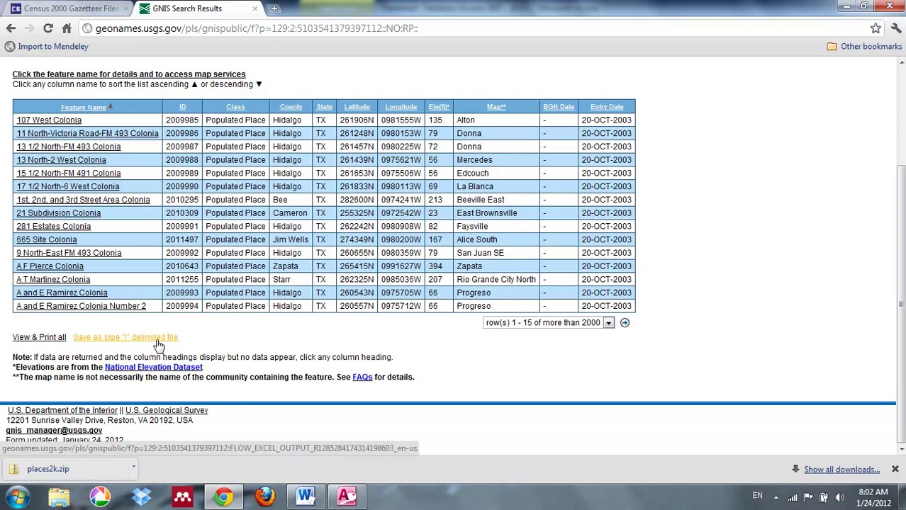
pyautogui.hotkey('alt', 'Tab')
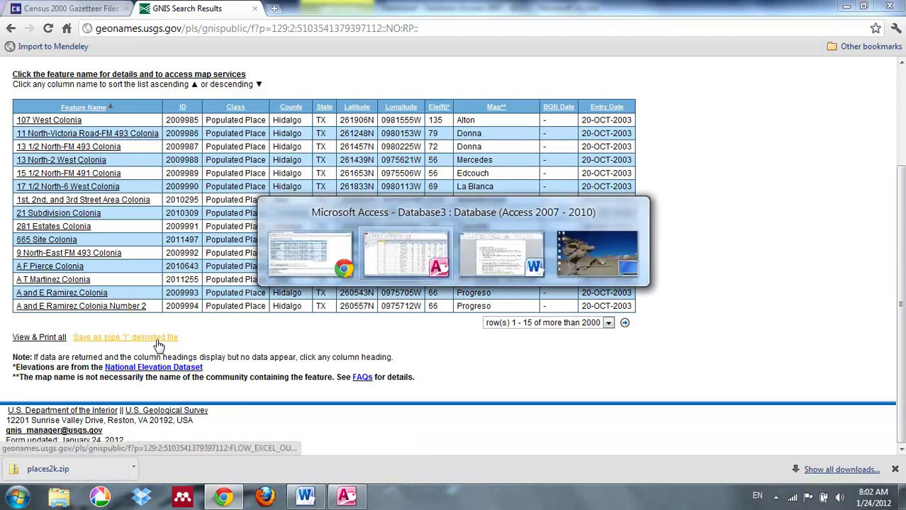
pyautogui.hotkey('alt', 'Tab')
pyautogui.hotkey('alt', 'Tab')
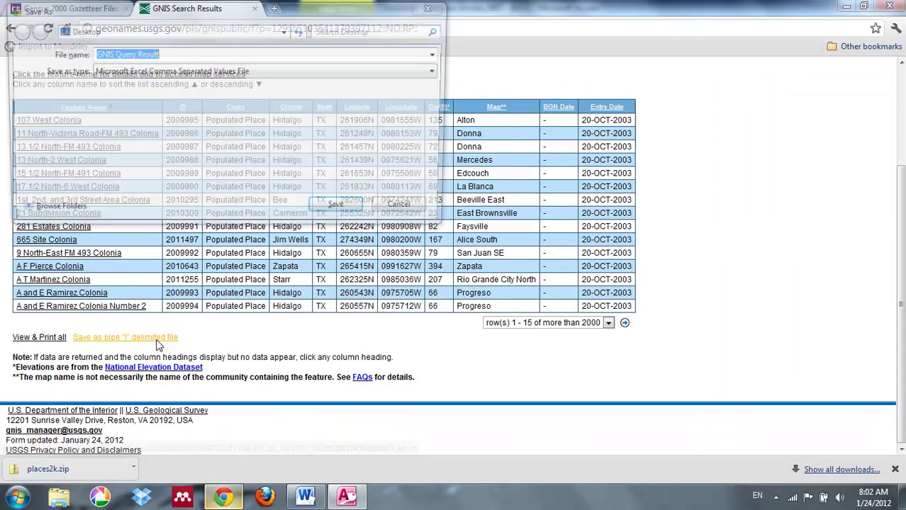
pyautogui.hotkey('alt', 'Tab')
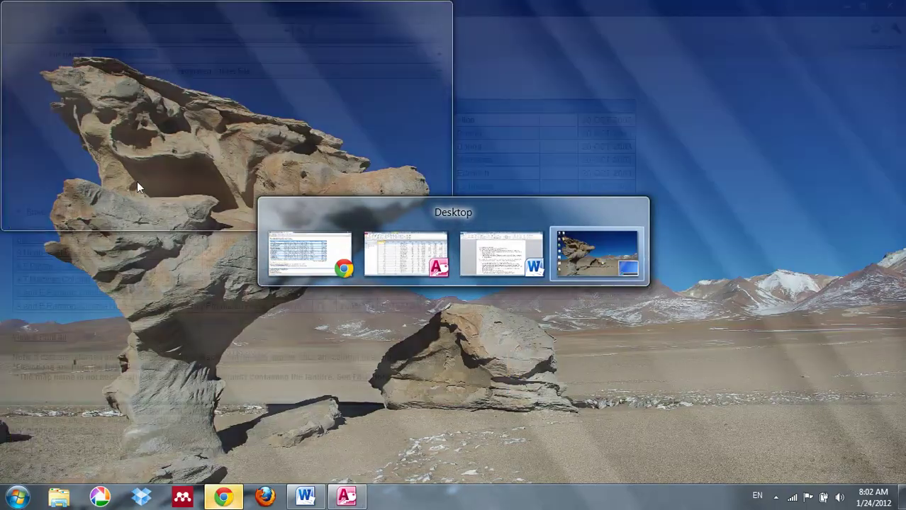
pyautogui.hotkey('alt', 'Tab')
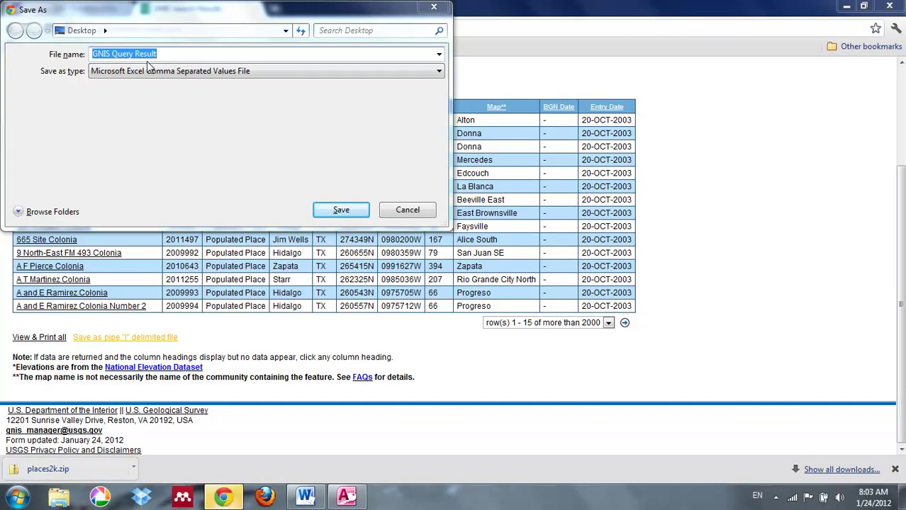
# Save the query results to the Desktop as USGSPPL, keeping the Microsoft Excel Comma Separated Values file type
pyautogui.click(184, 54)
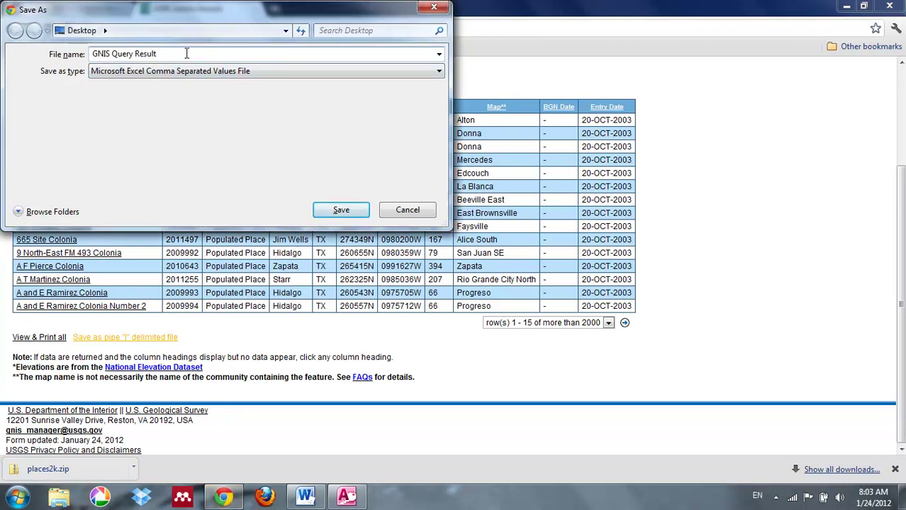
pyautogui.moveTo(186, 53); pyautogui.dragTo(85, 54)
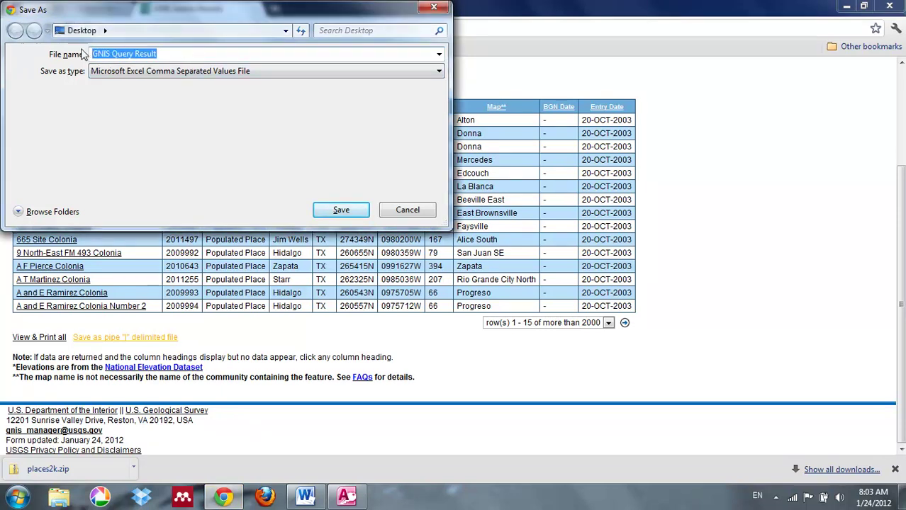
pyautogui.write('USGSPPL')
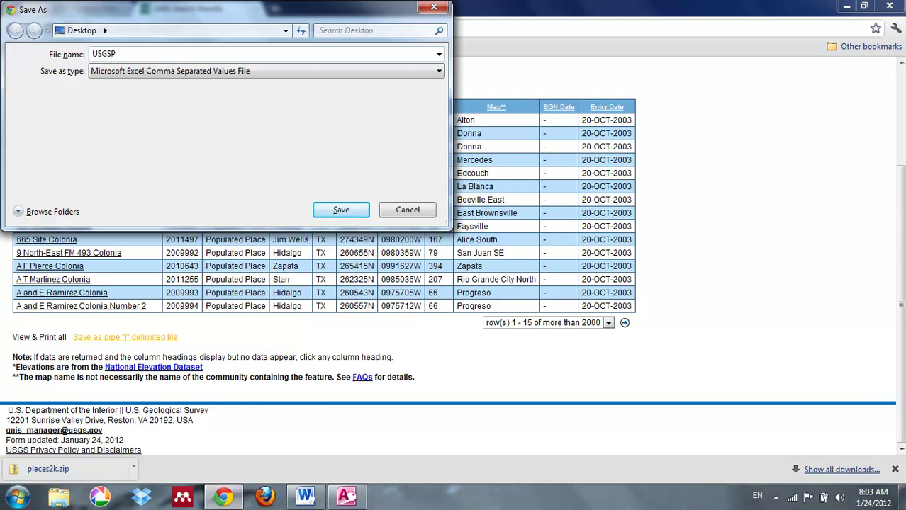
pyautogui.click(158, 75)
pyautogui.click(158, 69)
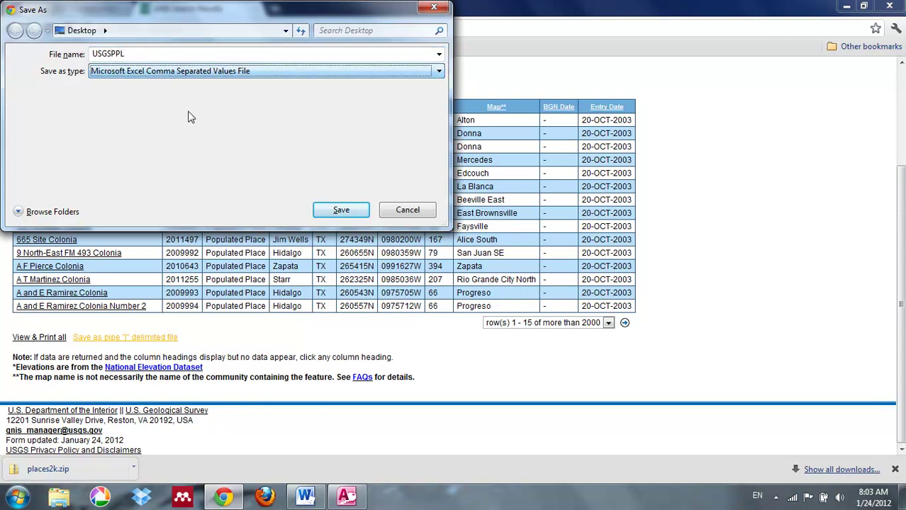
pyautogui.click(339, 212)
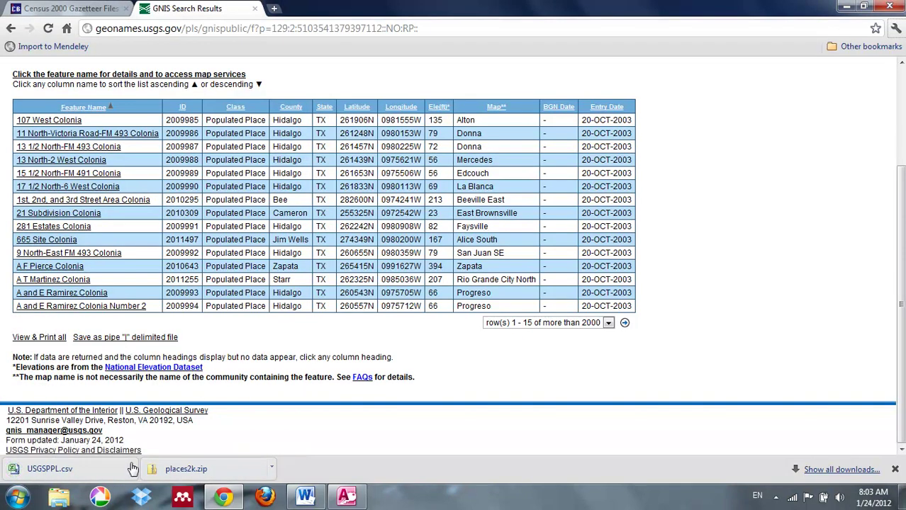
# Switch to Access and start a text file import of USGSPPL.csv from the Desktop into a new table
pyautogui.click(347, 498)
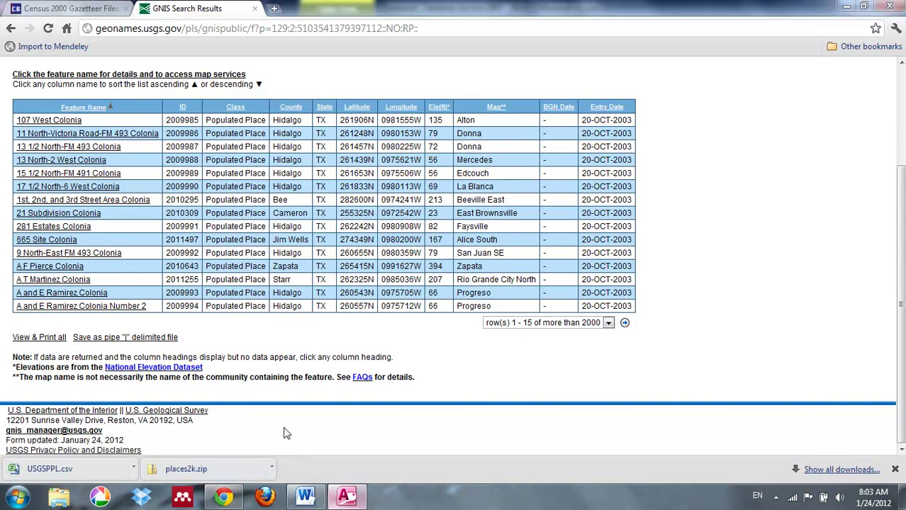
pyautogui.click(347, 498)
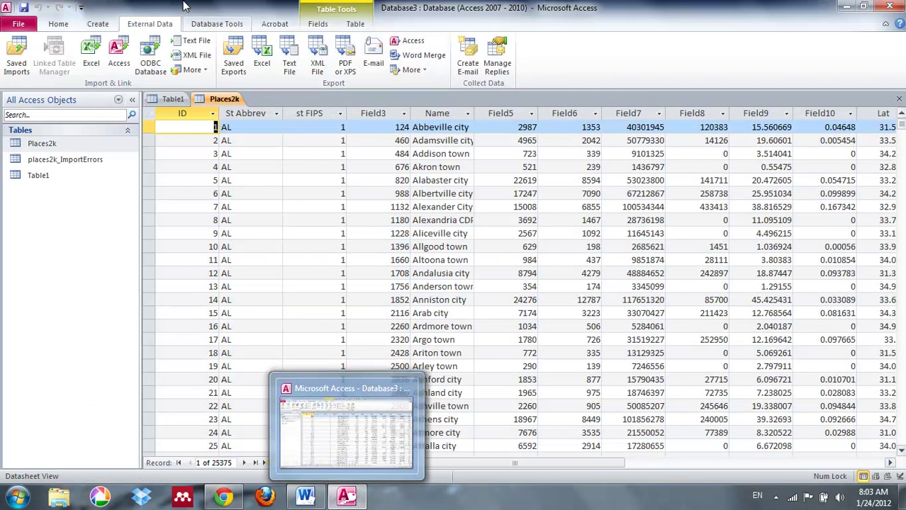
pyautogui.click(191, 42)
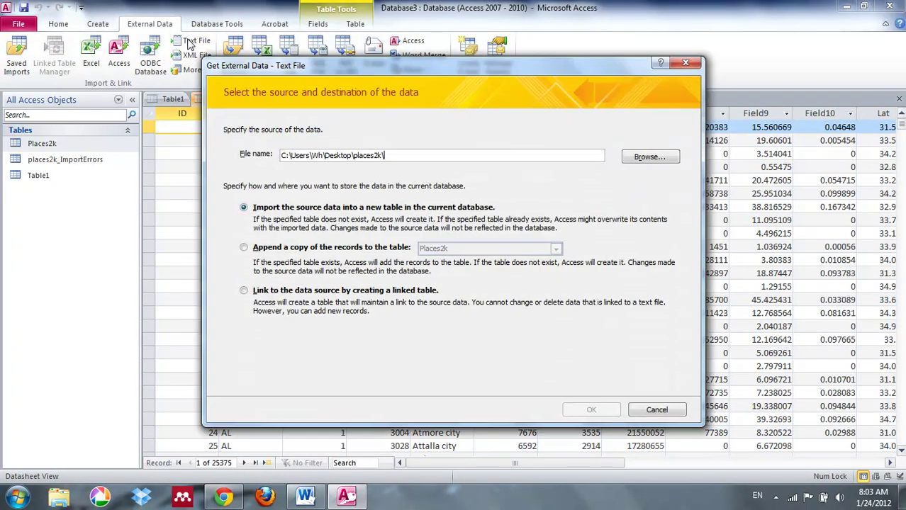
pyautogui.click(657, 161)
pyautogui.click(259, 237)
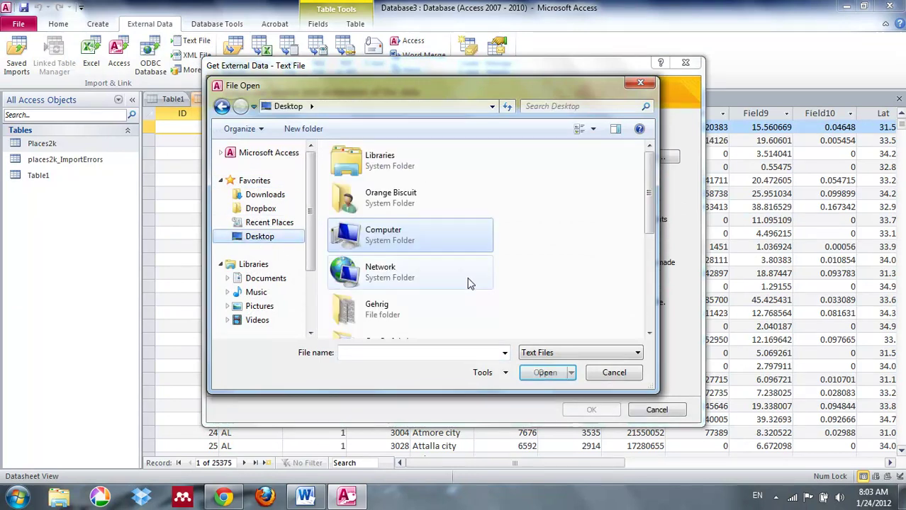
pyautogui.scroll(-5, 546, 229)
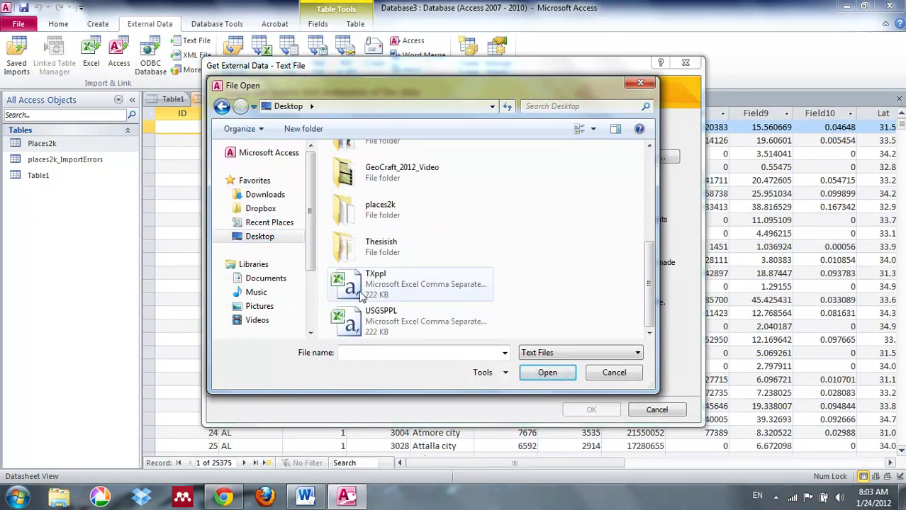
pyautogui.click(381, 322)
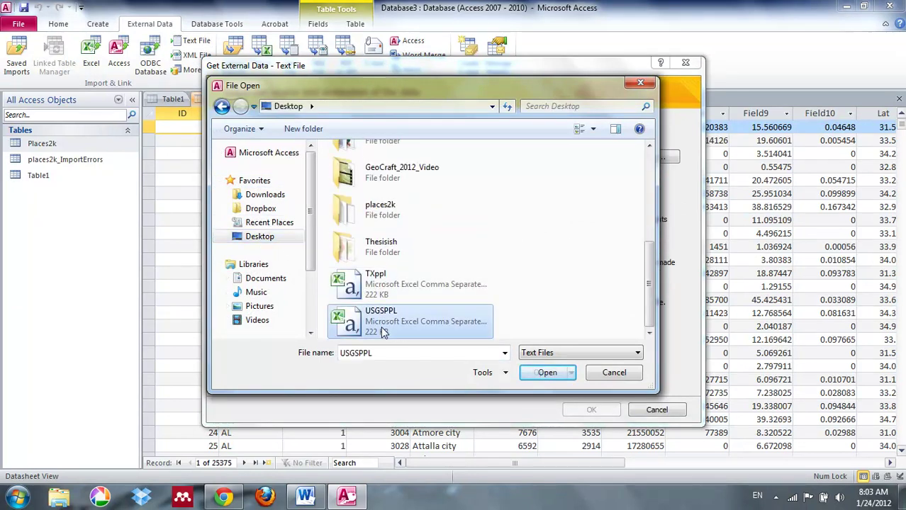
pyautogui.click(544, 373)
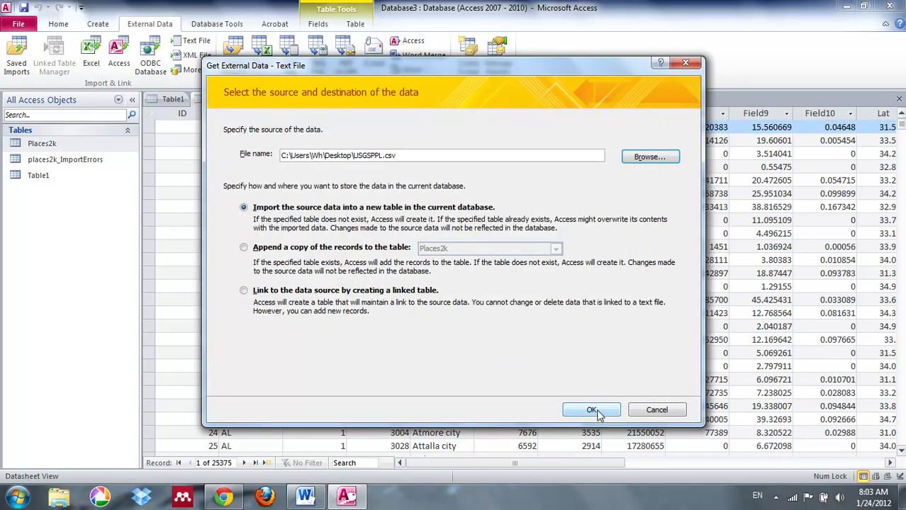
pyautogui.click(593, 411)
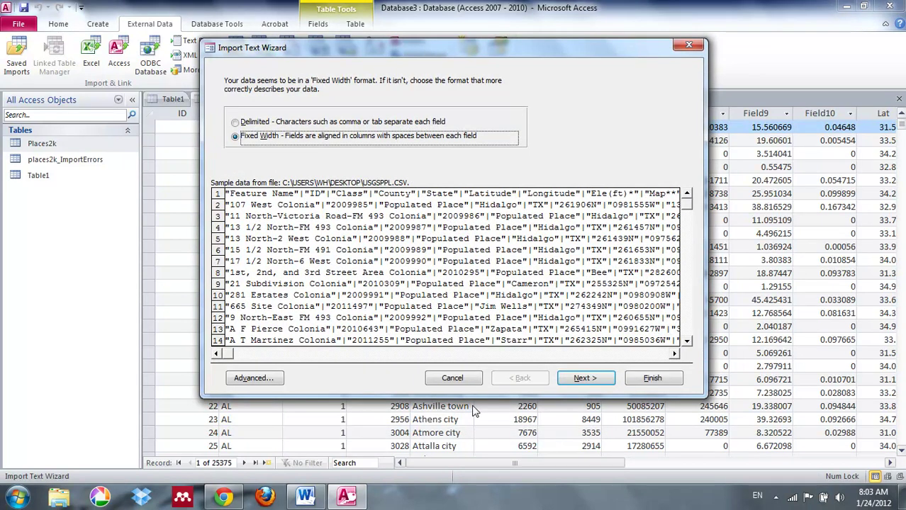
# Set the import format to Delimited and specify the pipe character "|" as the other delimiter
pyautogui.click(300, 193)
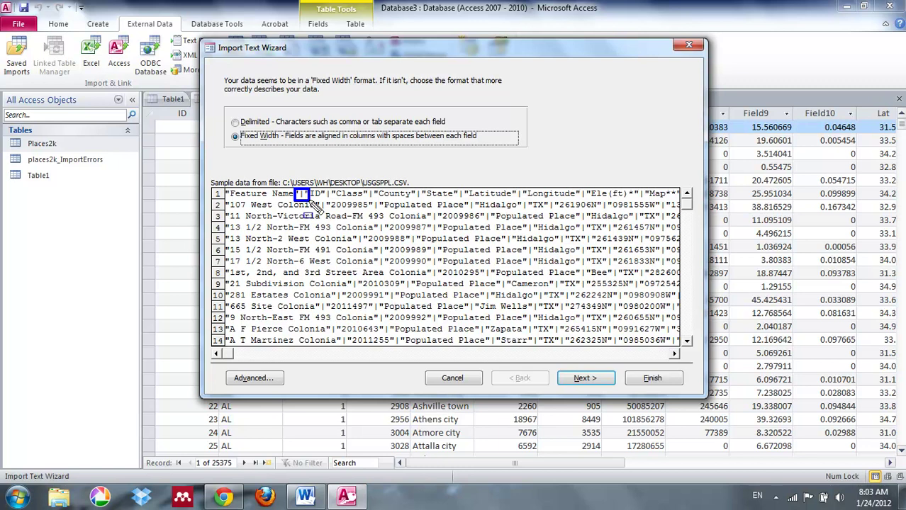
pyautogui.click(235, 123)
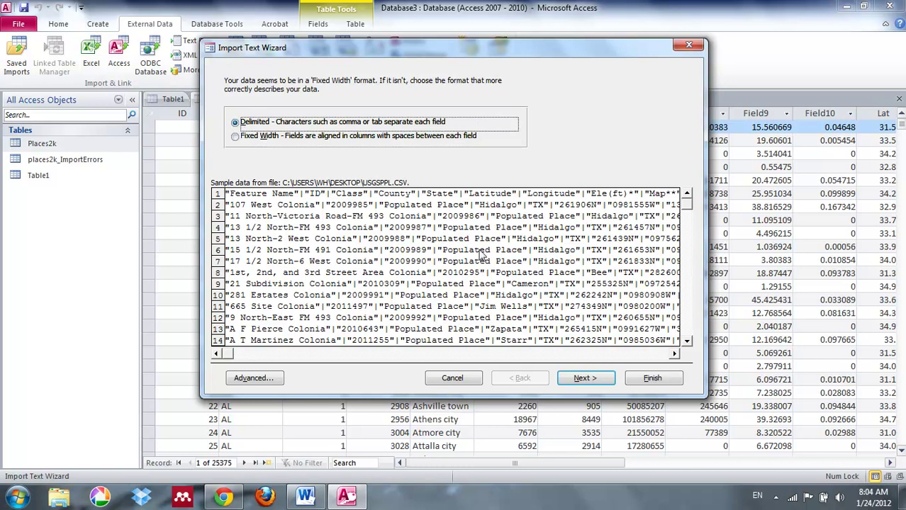
pyautogui.click(582, 380)
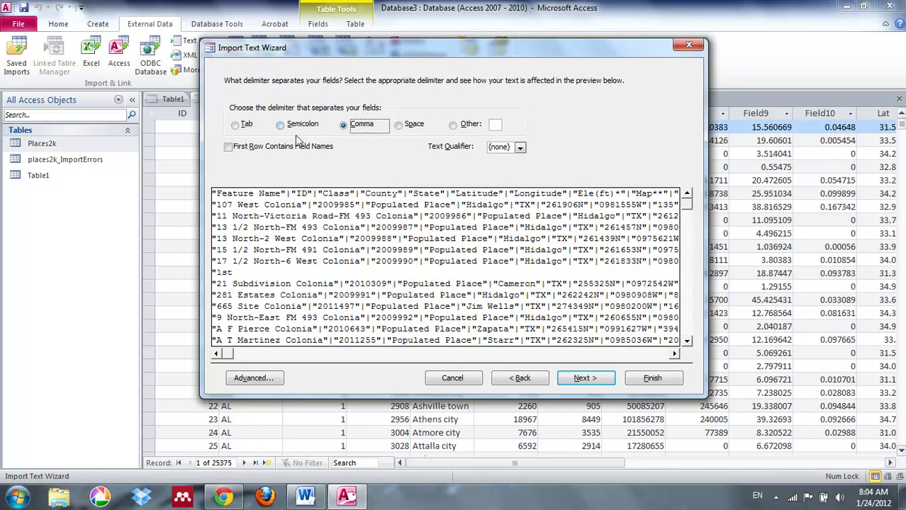
pyautogui.click(452, 125)
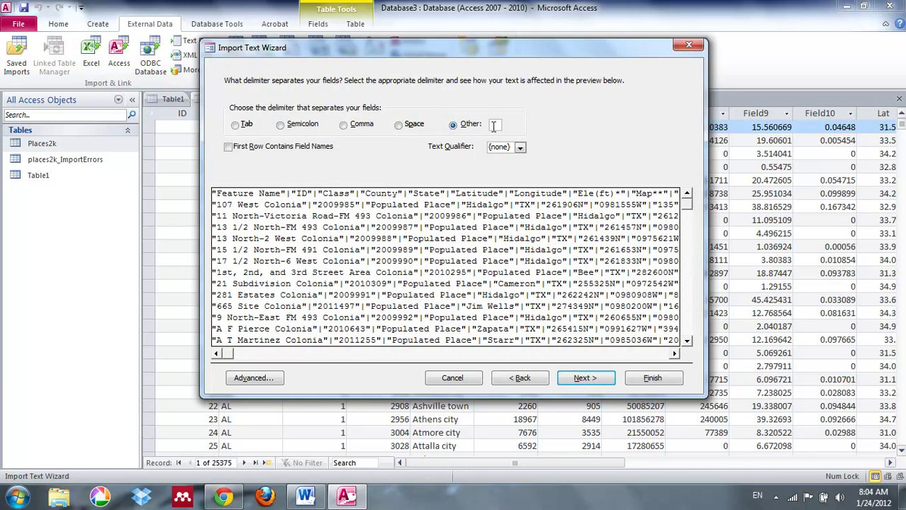
pyautogui.write('|')
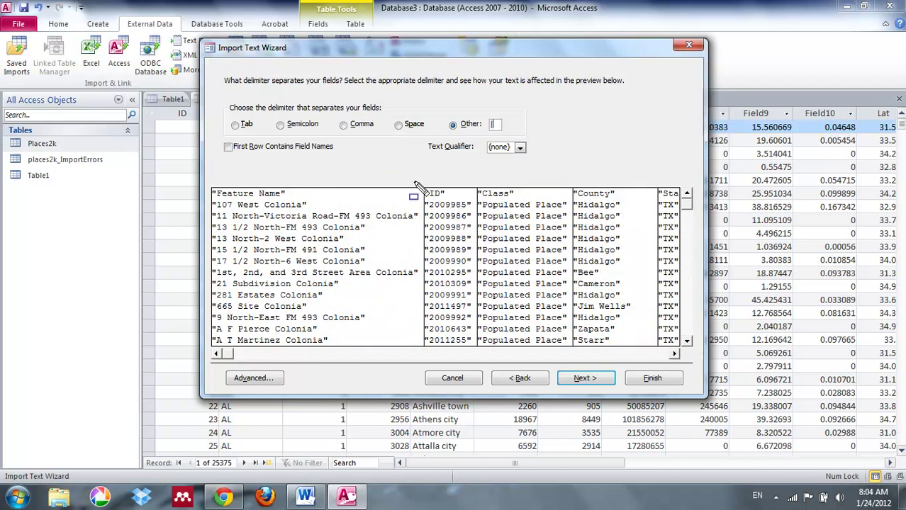
pyautogui.moveTo(440, 268); pyautogui.dragTo(438, 347)
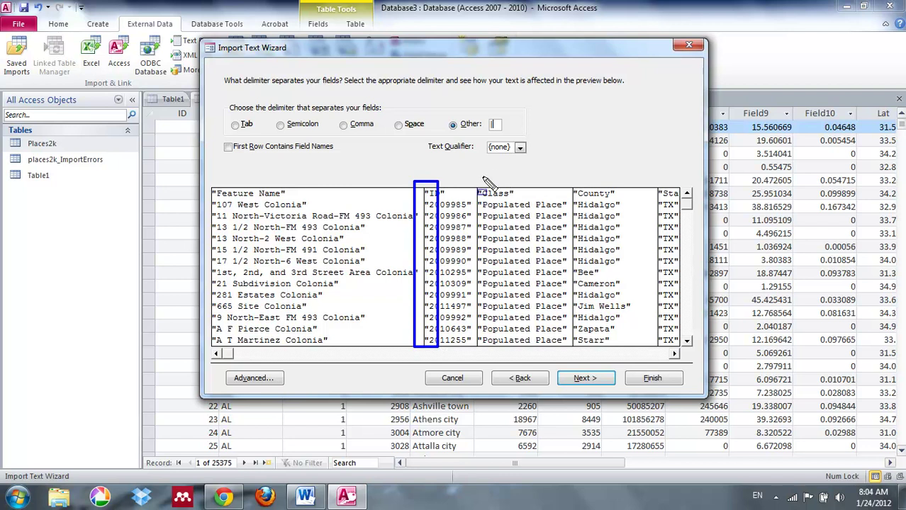
pyautogui.moveTo(486, 190); pyautogui.dragTo(494, 350)
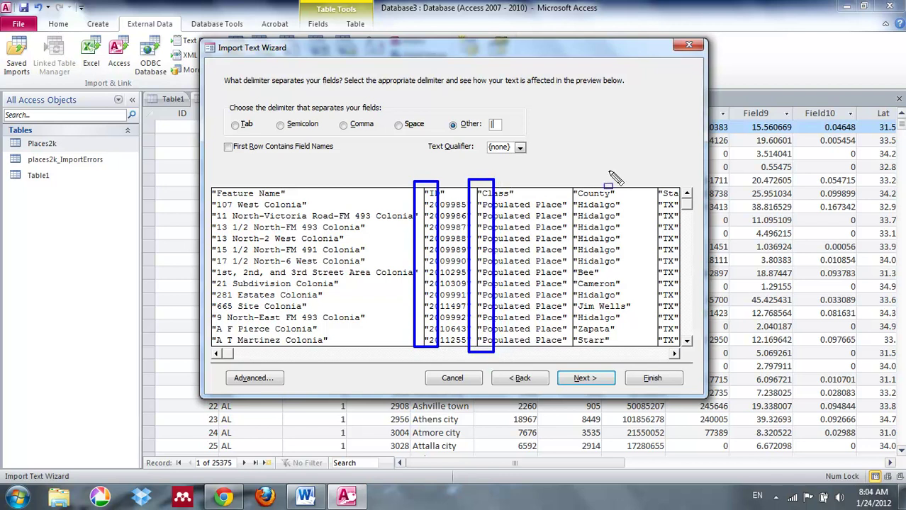
pyautogui.moveTo(562, 186)
pyautogui.mouseDown()
pyautogui.moveTo(603, 274)
pyautogui.moveTo(586, 350)
pyautogui.mouseUp()
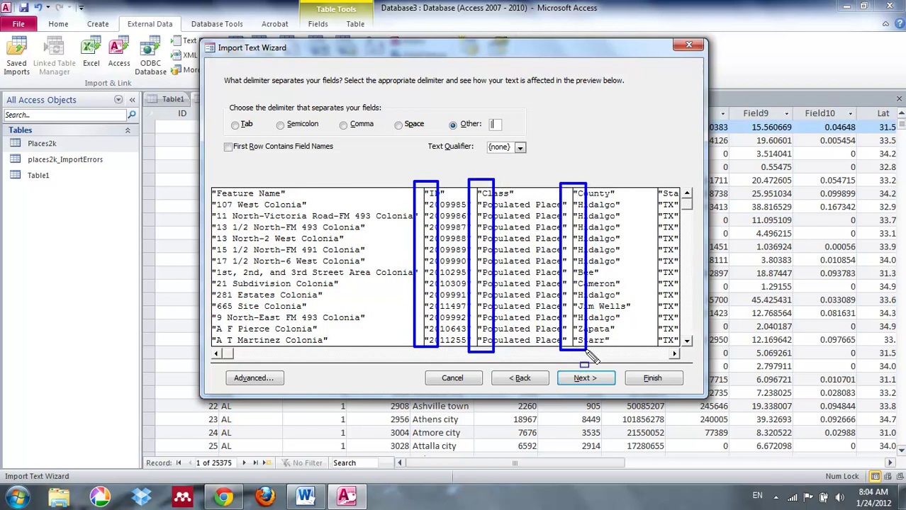
pyautogui.press('Escape')
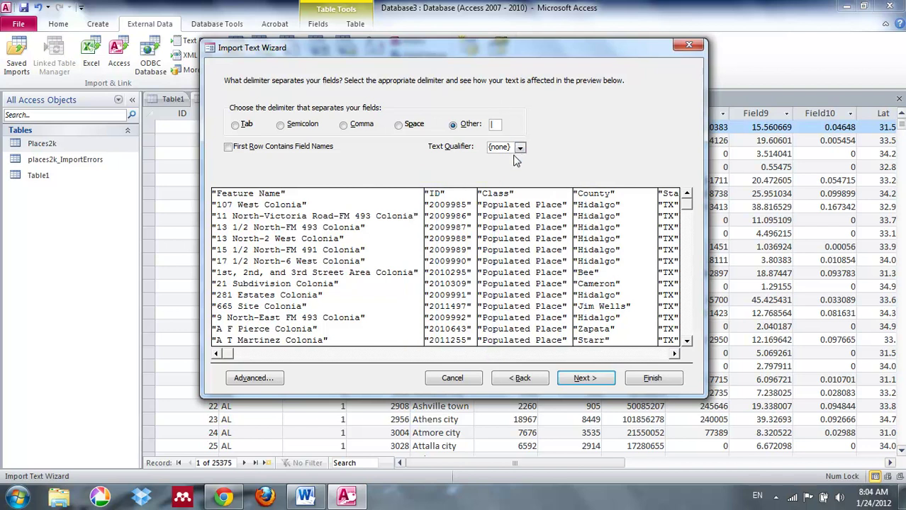
# Set the text qualifier to the double quotation mark, treat the first row as field names, and continue to the field options
pyautogui.click(520, 148)
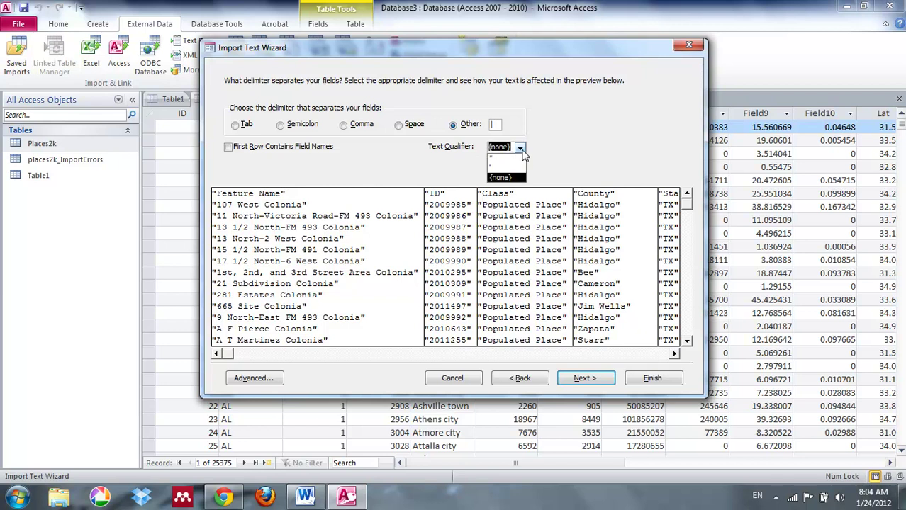
pyautogui.click(504, 158)
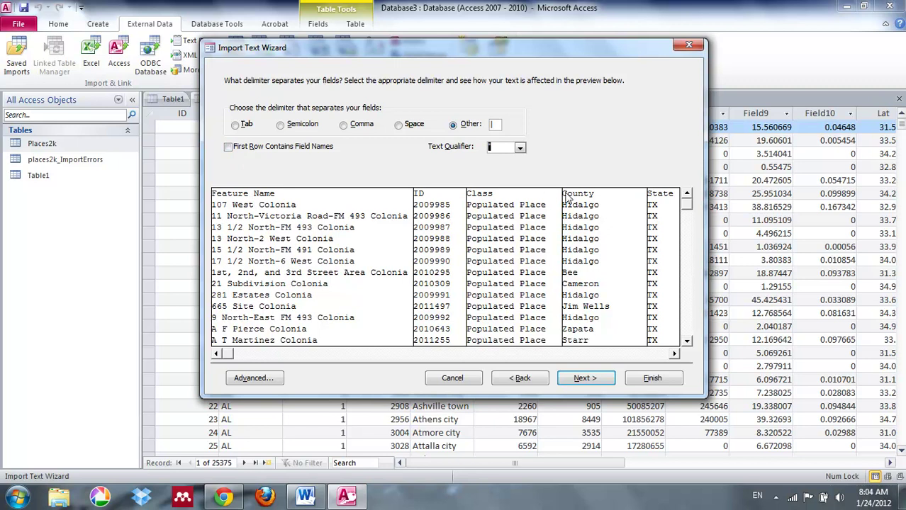
pyautogui.click(228, 147)
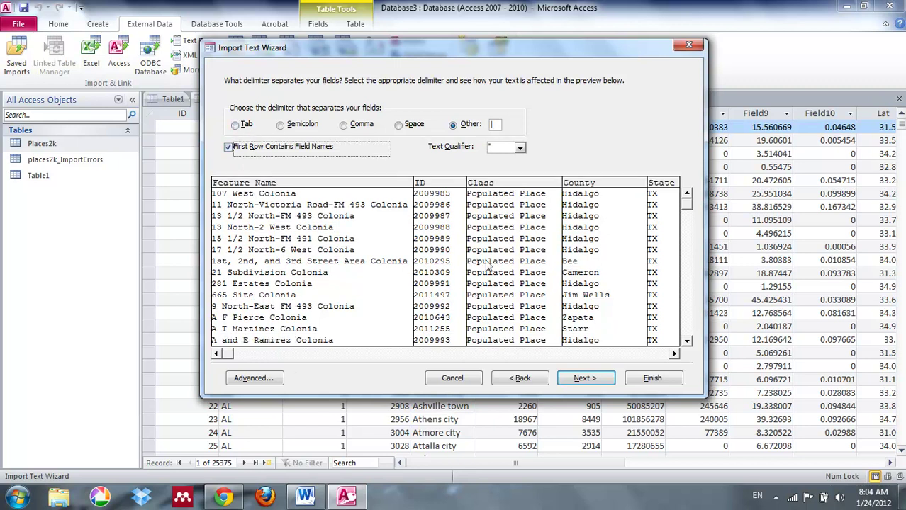
pyautogui.click(586, 378)
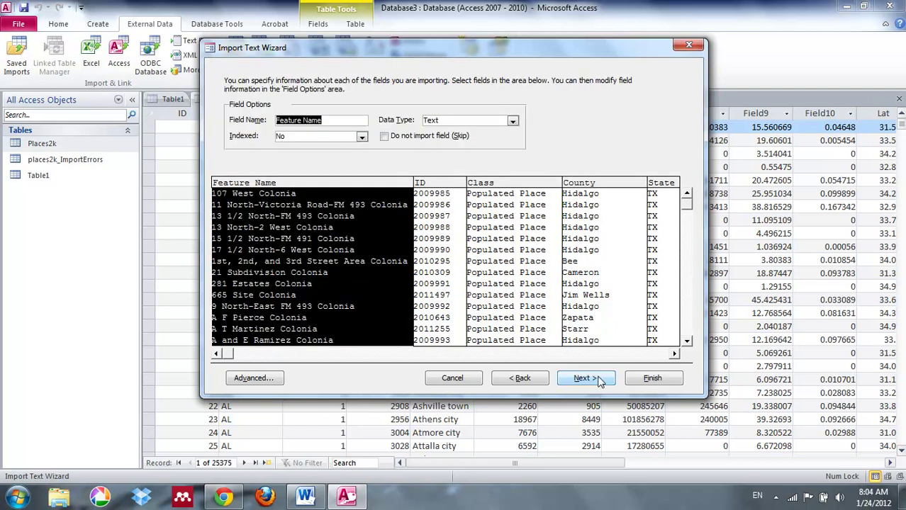
# Let Access add the primary key and finish importing the USGS data as the USGSPPL table
pyautogui.click(597, 381)
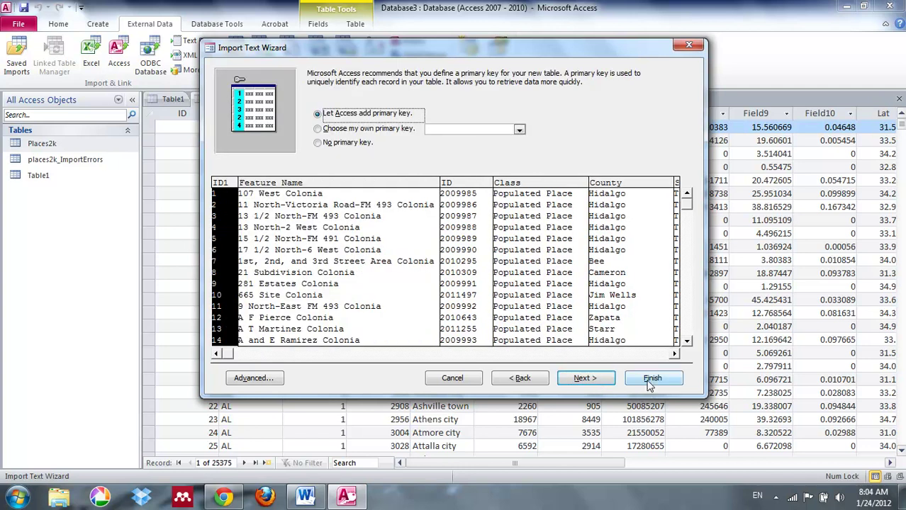
pyautogui.click(649, 381)
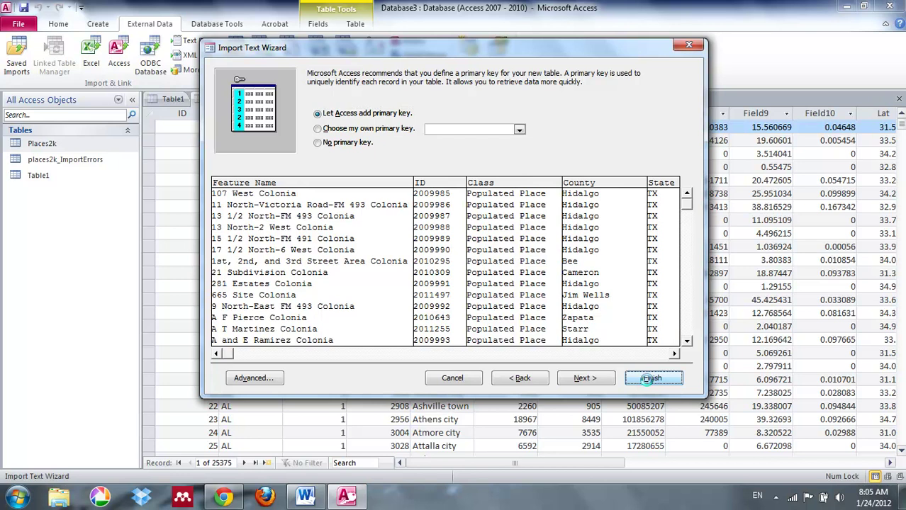
pyautogui.press('Return')
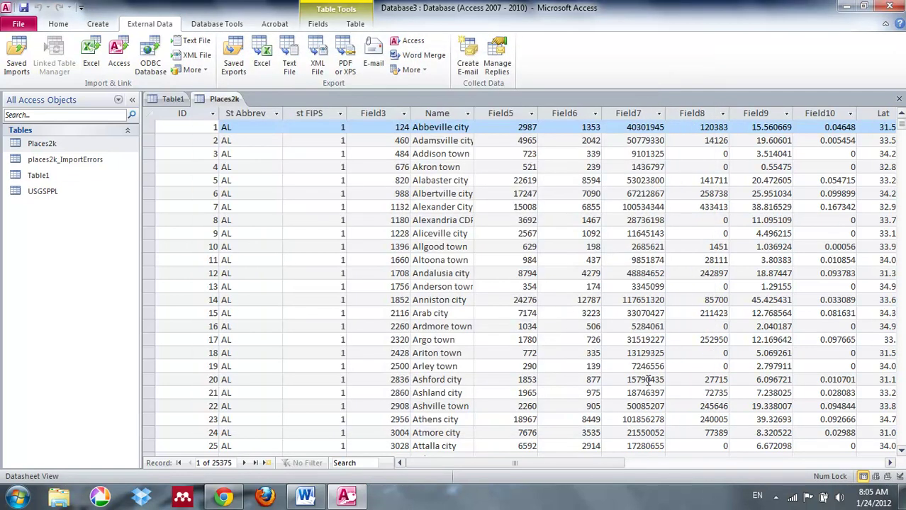
# Open the USGSPPL table and examine how its Latitude and Longitude coordinates are formatted
pyautogui.doubleClick(34, 197)
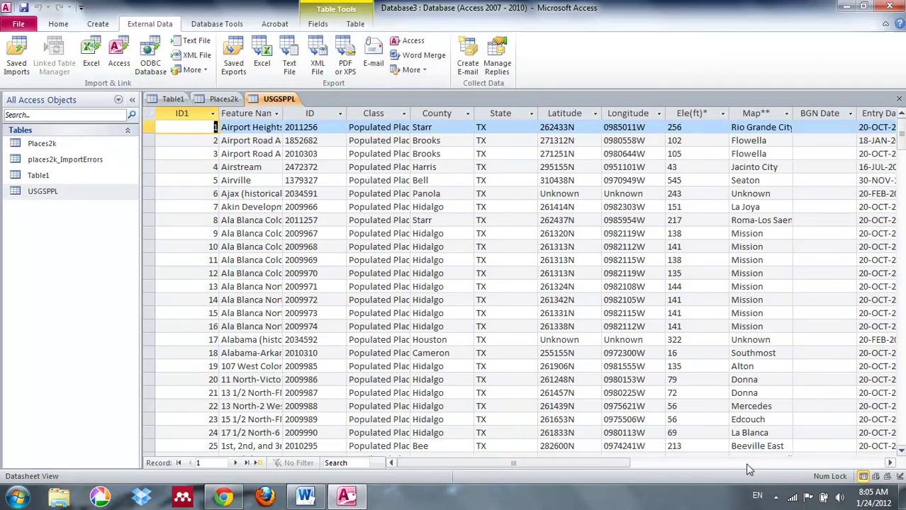
pyautogui.click(754, 457)
pyautogui.moveTo(606, 467); pyautogui.dragTo(693, 474)
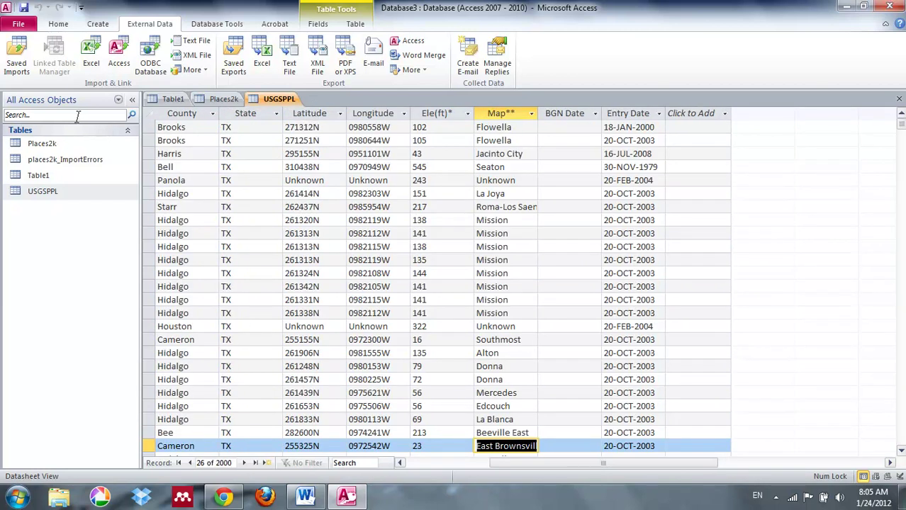
pyautogui.moveTo(122, 143); pyautogui.dragTo(406, 138)
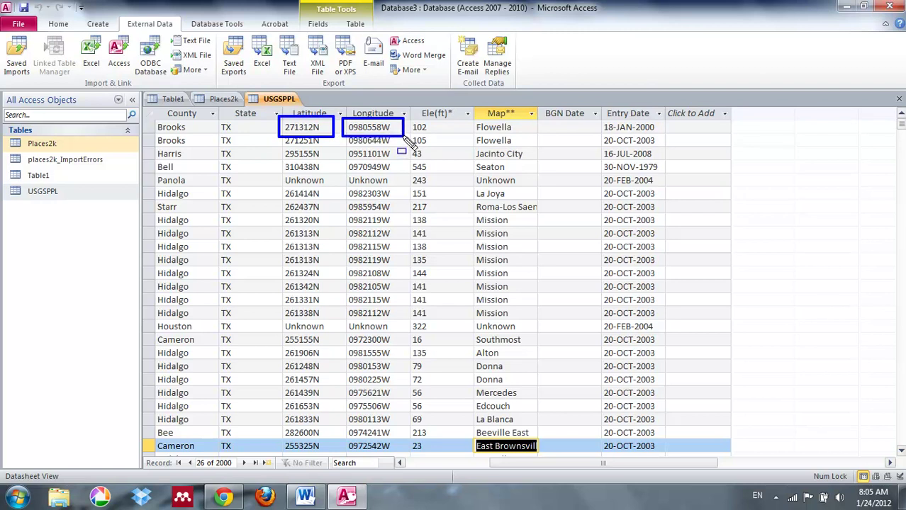
pyautogui.moveTo(408, 140); pyautogui.dragTo(195, 107)
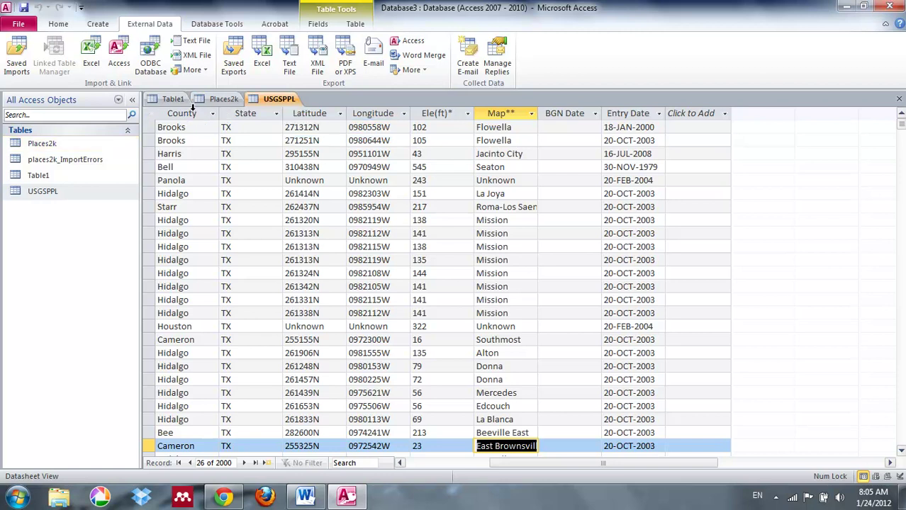
# Compare the coordinate format of the Lat and Long fields in Places2k with the coordinates in USGSPPL
pyautogui.click(224, 100)
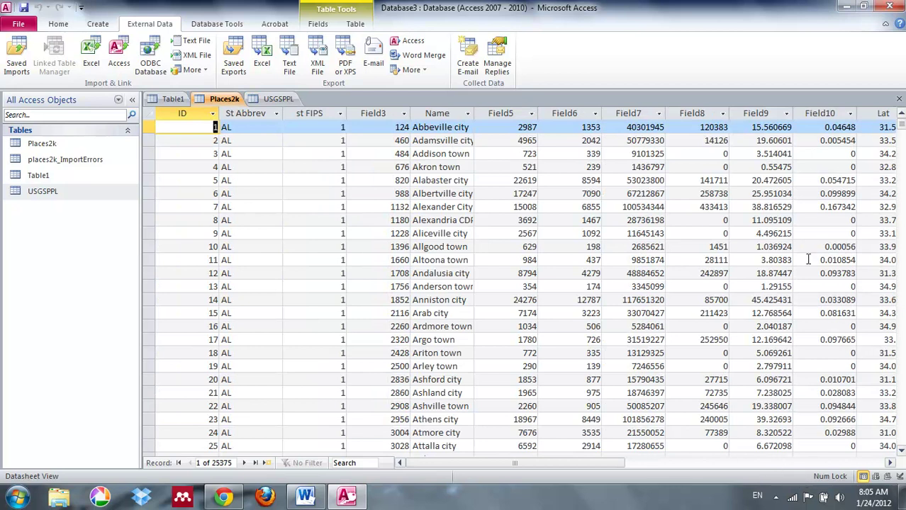
pyautogui.click(890, 463)
pyautogui.click(890, 463)
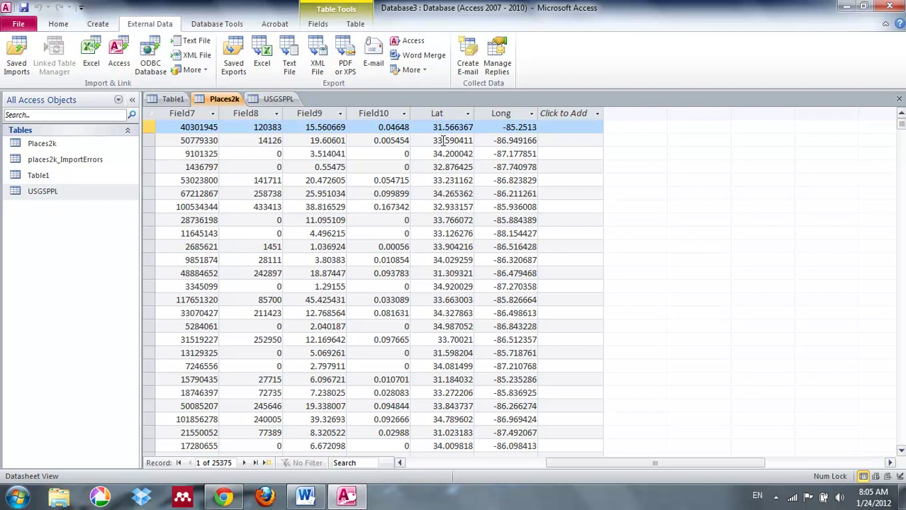
pyautogui.moveTo(435, 119)
pyautogui.mouseDown()
pyautogui.moveTo(469, 139)
pyautogui.moveTo(574, 149)
pyautogui.moveTo(582, 175)
pyautogui.moveTo(486, 176)
pyautogui.moveTo(445, 160)
pyautogui.moveTo(466, 158)
pyautogui.mouseUp()
pyautogui.click(284, 99)
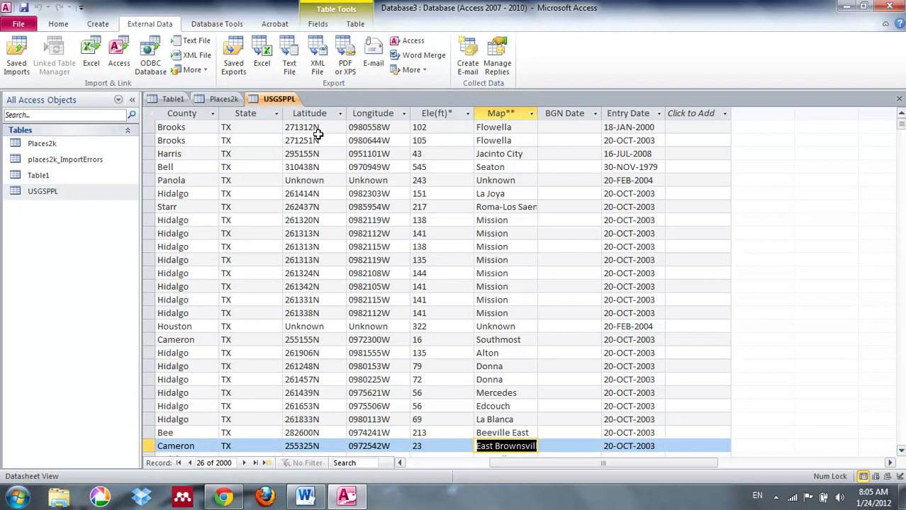
pyautogui.click(222, 100)
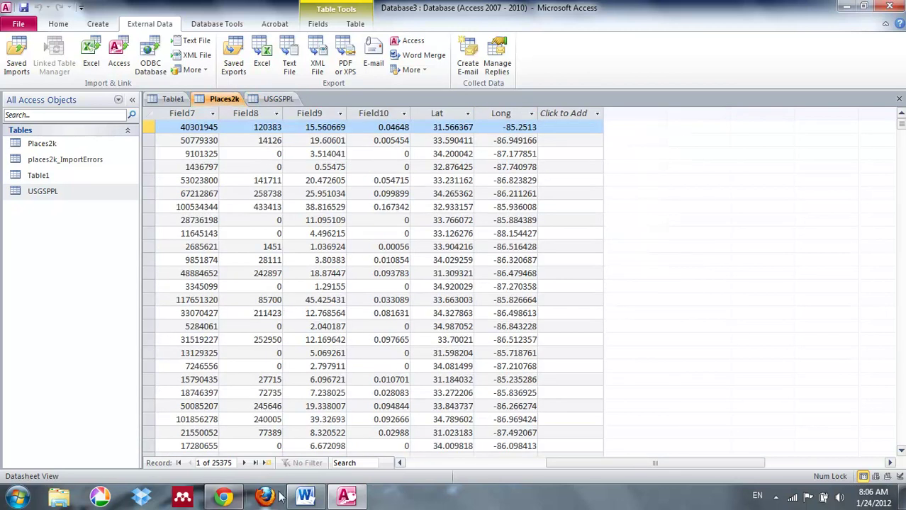
# Filter the Places2k table on the St Abbrev field so only the TX records are included
pyautogui.moveTo(601, 466); pyautogui.dragTo(416, 468)
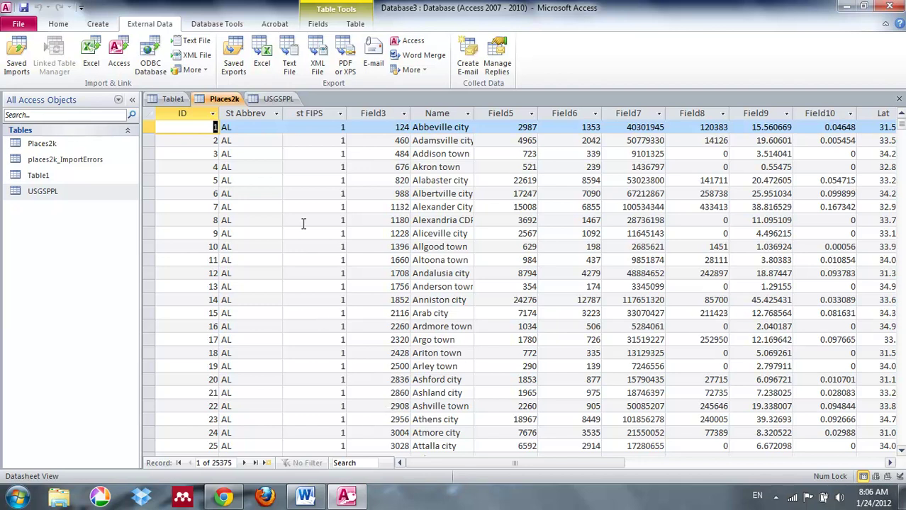
pyautogui.click(275, 115)
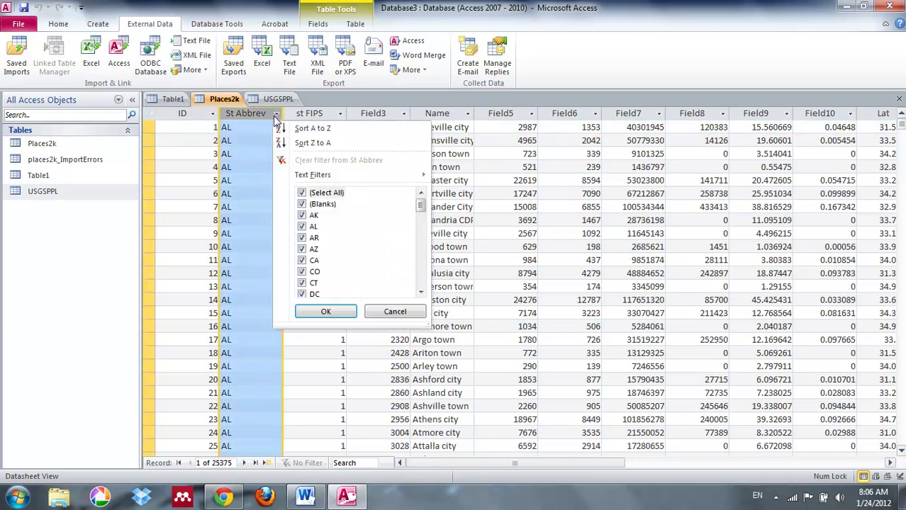
pyautogui.click(302, 193)
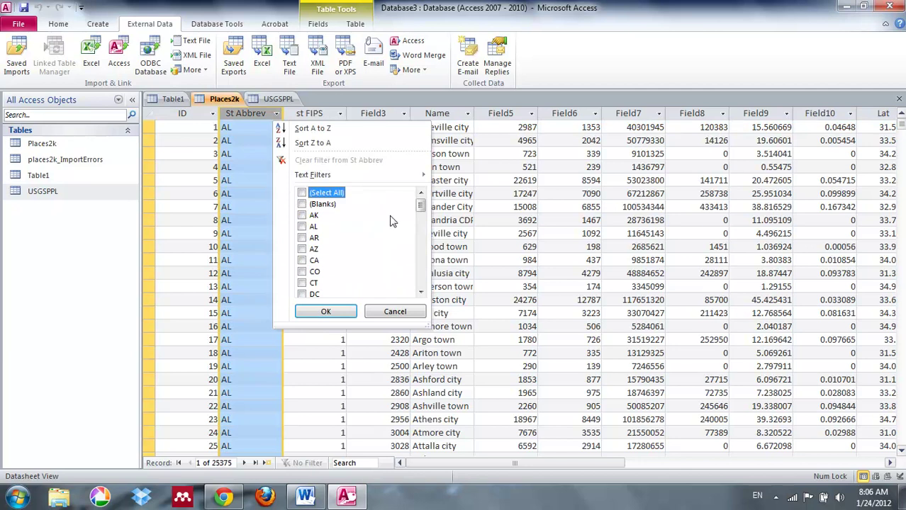
pyautogui.moveTo(420, 206); pyautogui.dragTo(423, 279)
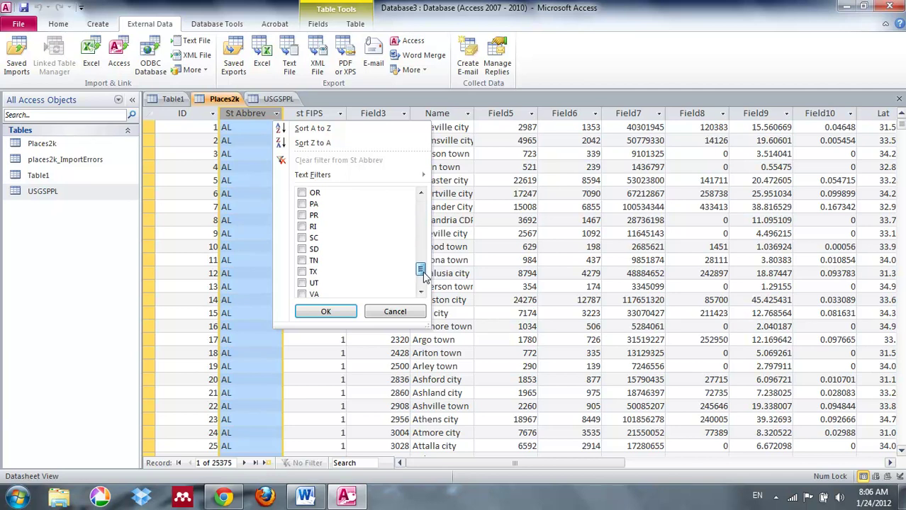
pyautogui.click(303, 272)
pyautogui.click(325, 311)
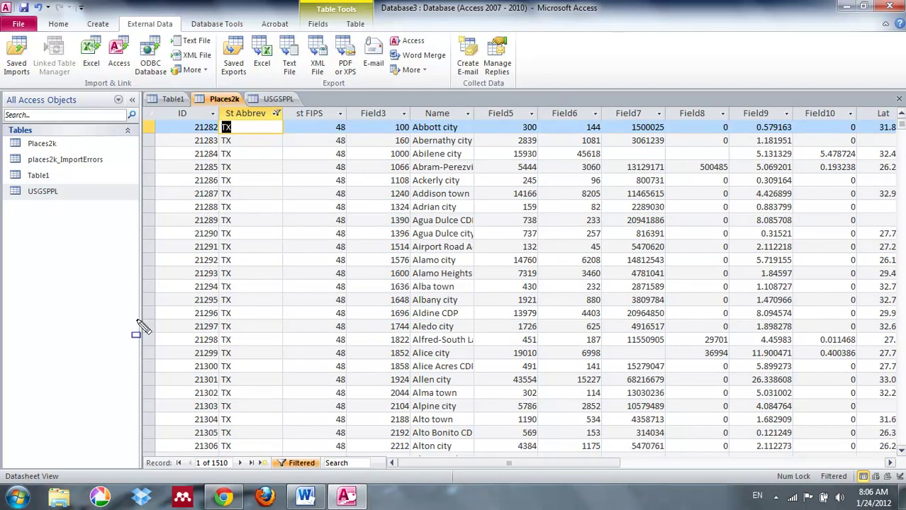
pyautogui.moveTo(187, 445); pyautogui.dragTo(238, 476)
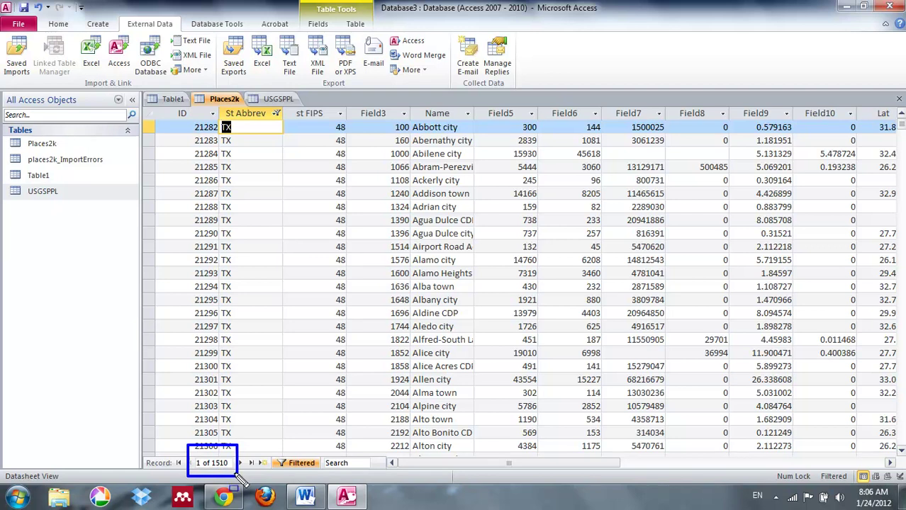
pyautogui.press('Escape')
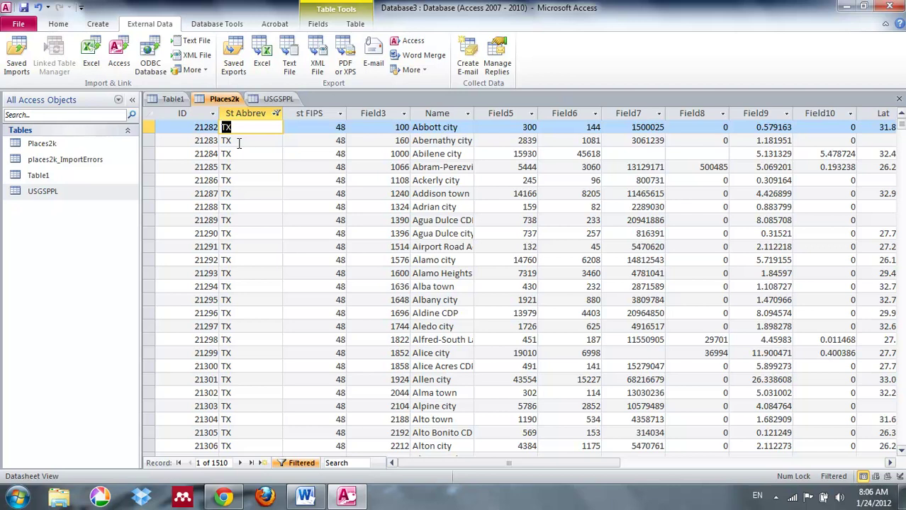
pyautogui.write('A')
# Select all the filtered Texas records in Places2k and copy them
pyautogui.click(151, 114)
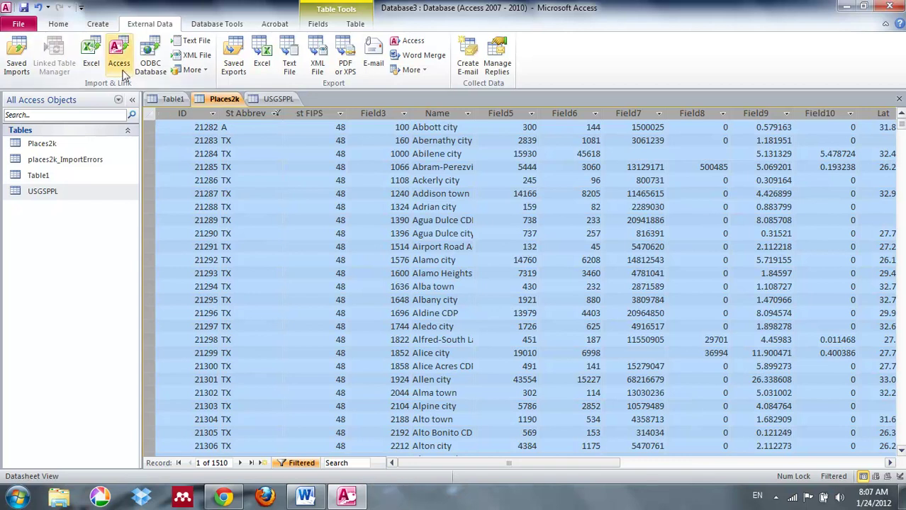
pyautogui.click(58, 25)
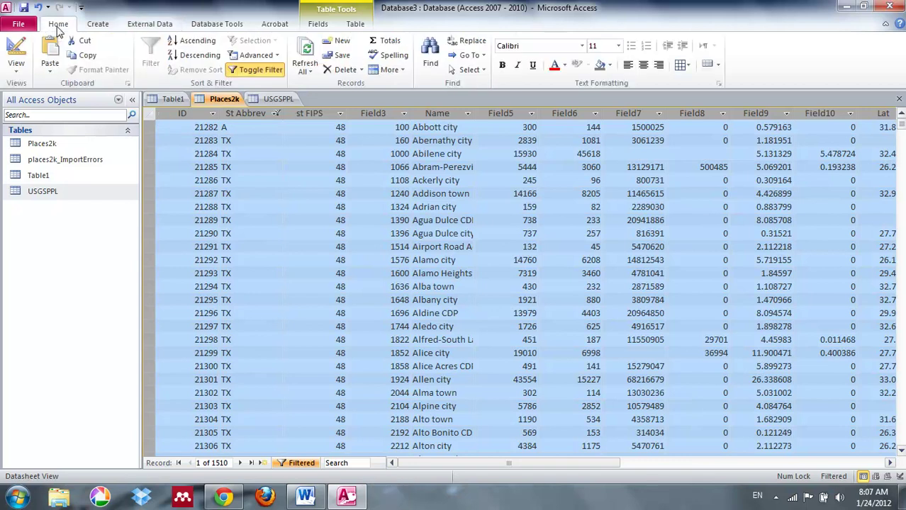
pyautogui.click(86, 55)
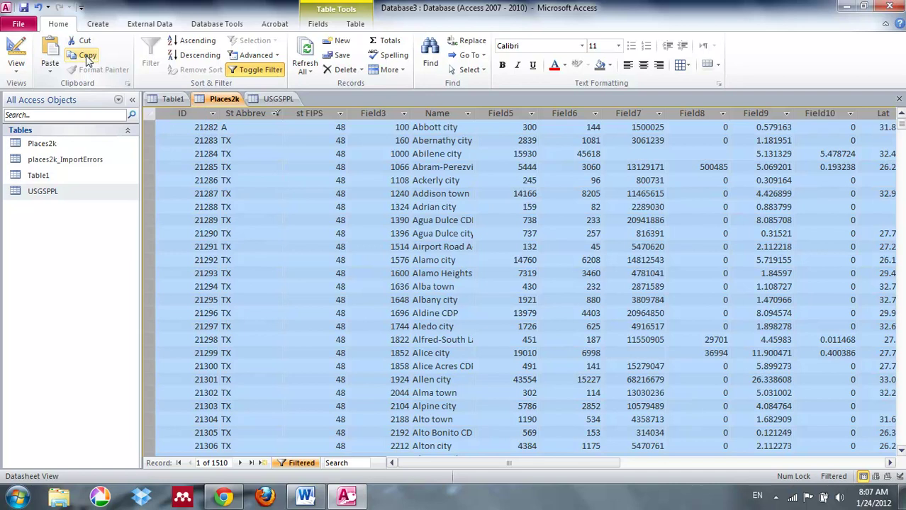
# Paste the copied Texas records into the empty Table1, accepting the reserved field name and the record paste
pyautogui.click(173, 99)
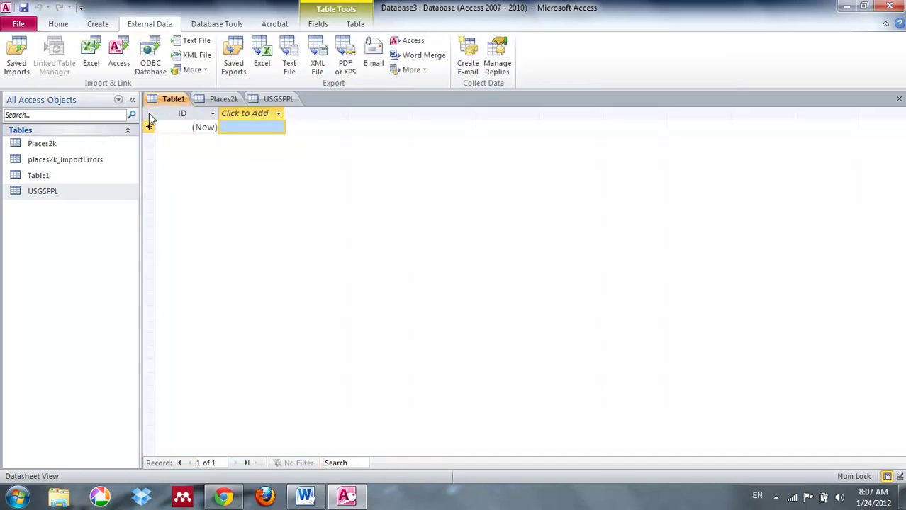
pyautogui.rightClick(149, 118)
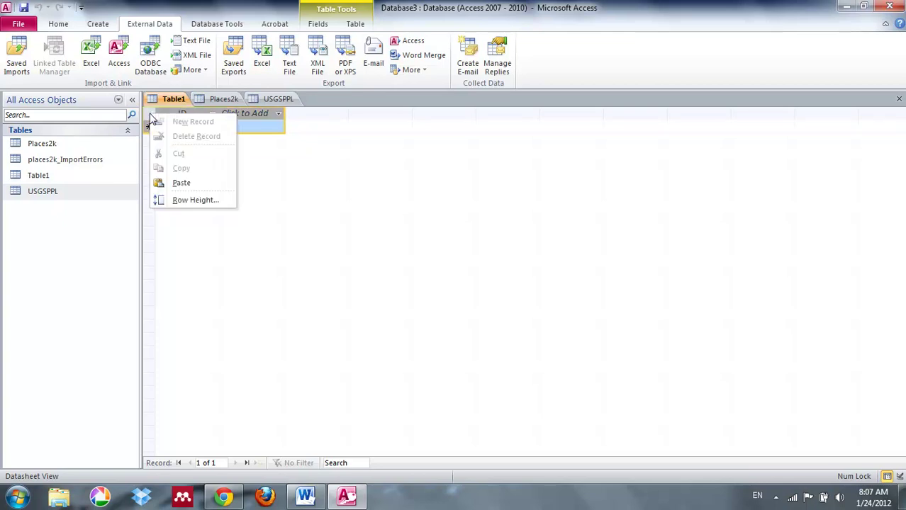
pyautogui.click(187, 185)
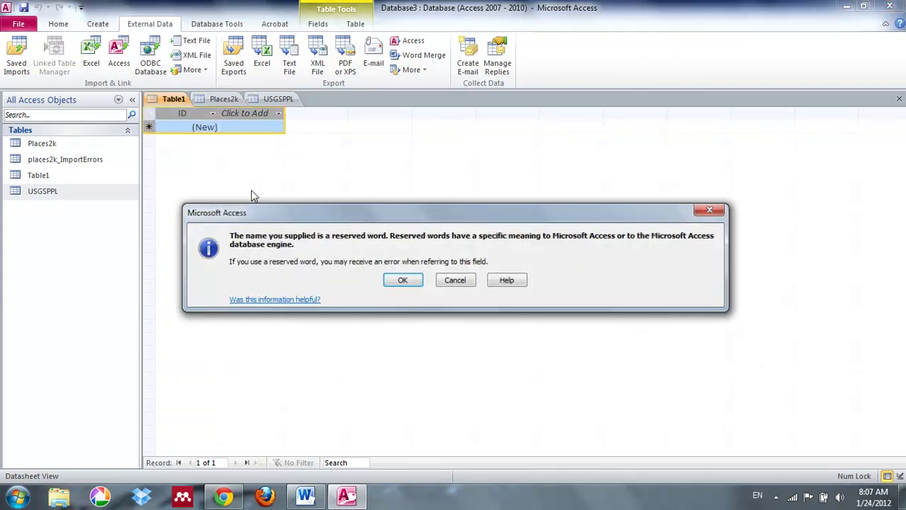
pyautogui.click(406, 284)
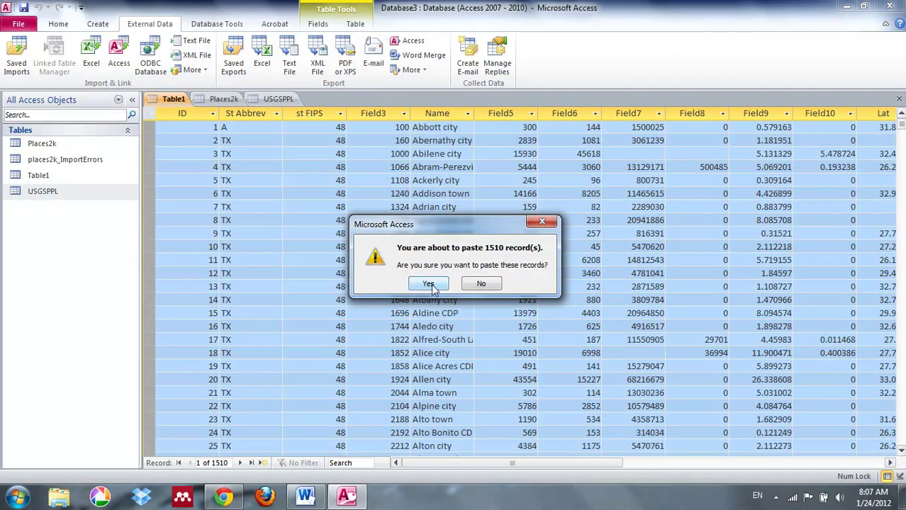
pyautogui.click(428, 283)
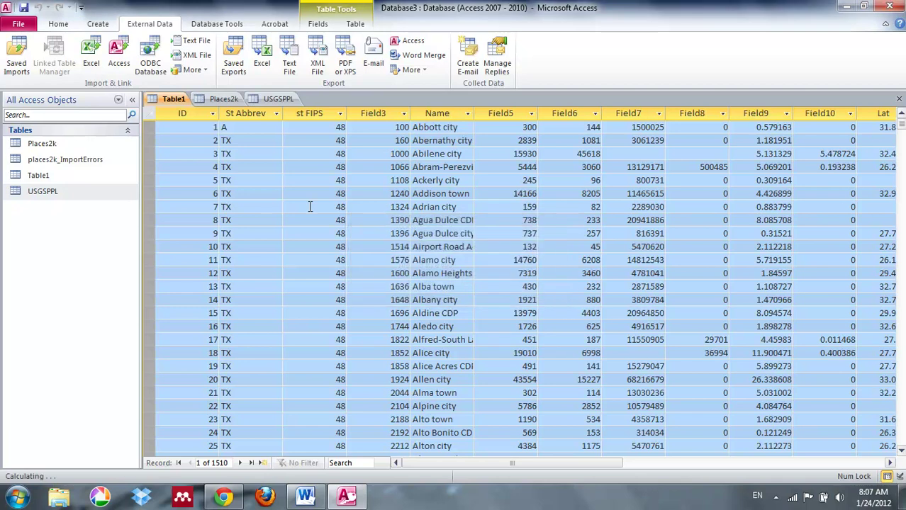
# Correct the St Abbrev value of the first record in Table1 to TX and widen the Name column to fit its contents
pyautogui.click(247, 129)
pyautogui.press('BackSpace')
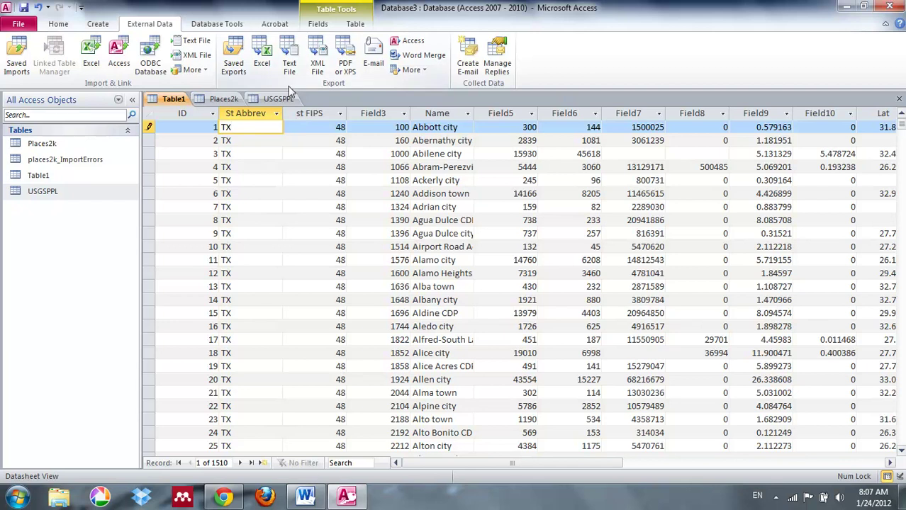
pyautogui.doubleClick(473, 114)
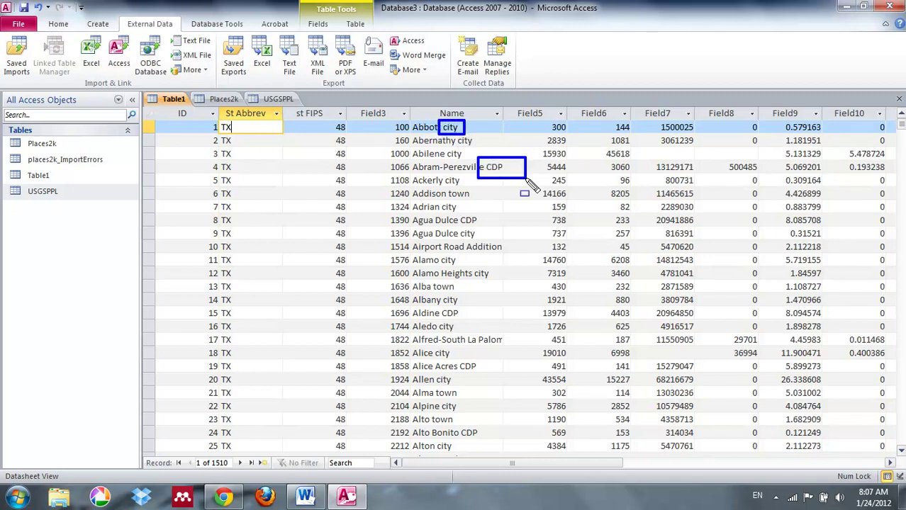
# Examine the place-type suffixes such as city, town and CDP in the Name column of Table1
pyautogui.moveTo(441, 187); pyautogui.dragTo(476, 204)
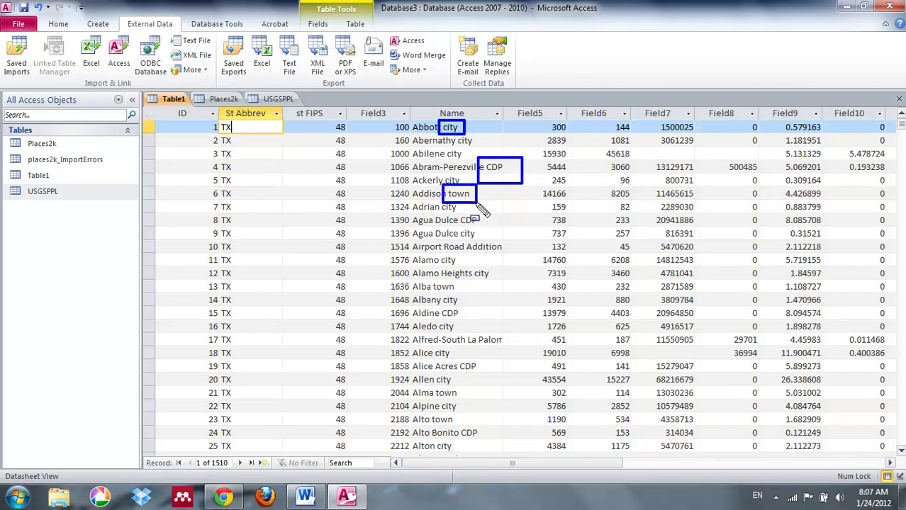
pyautogui.moveTo(468, 267); pyautogui.dragTo(490, 283)
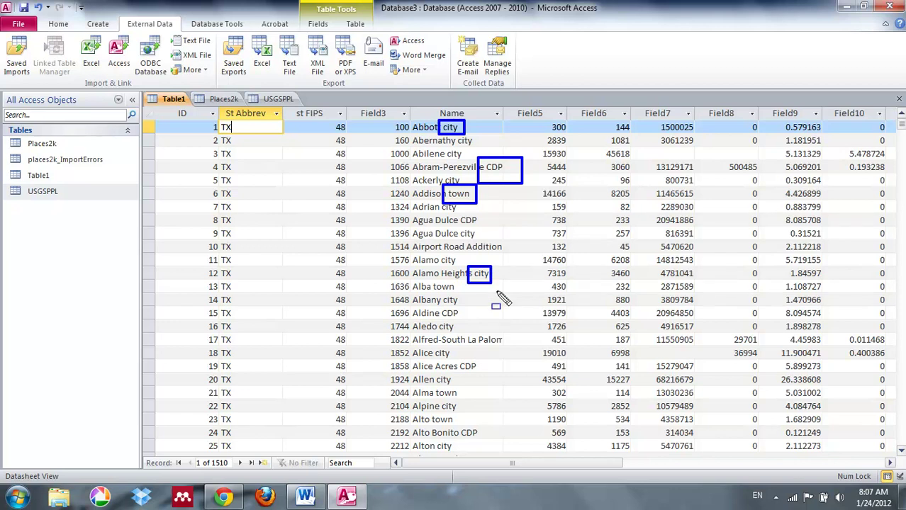
pyautogui.moveTo(427, 278)
pyautogui.mouseDown()
pyautogui.moveTo(463, 295)
pyautogui.moveTo(465, 320)
pyautogui.mouseUp()
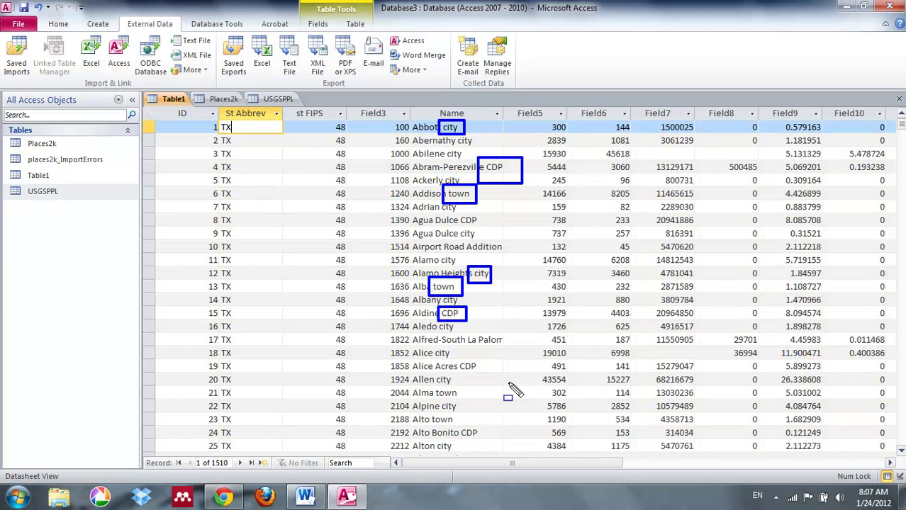
pyautogui.press('Escape')
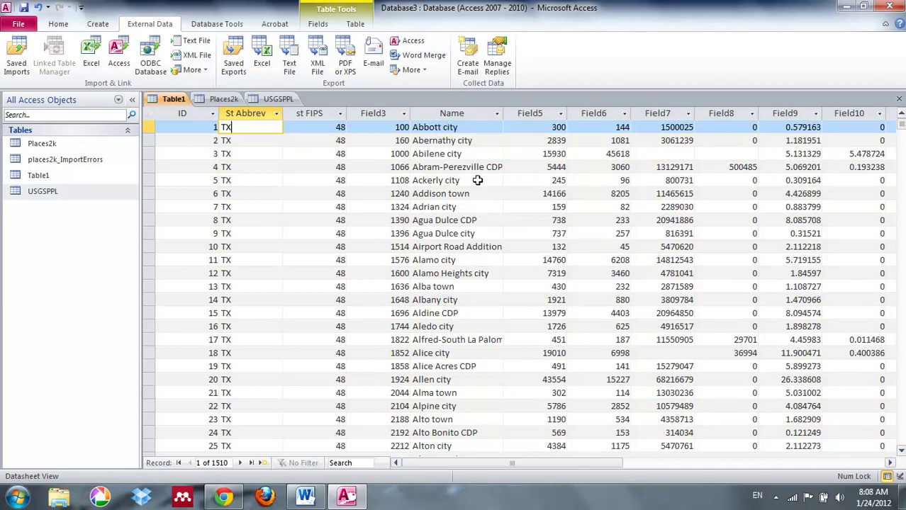
# Set up a case-sensitive Replace on Table1's Name column that matches any part of the field
pyautogui.click(443, 113)
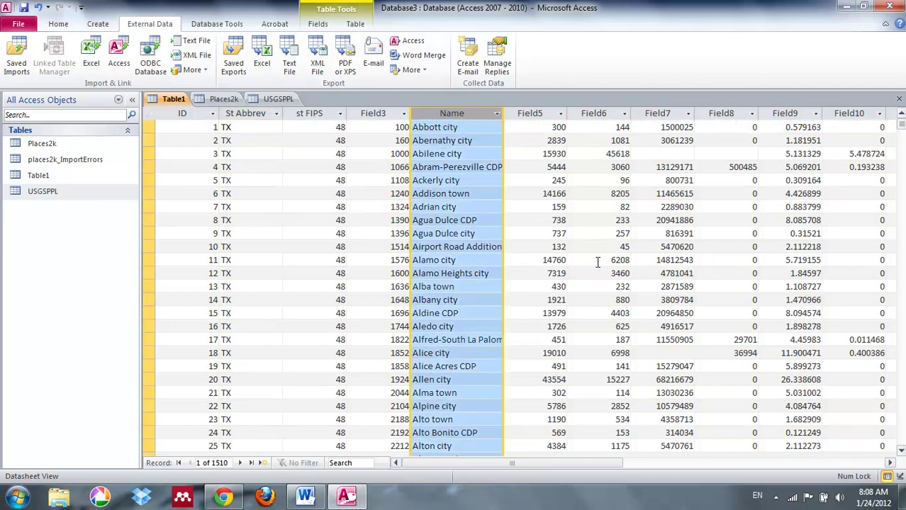
pyautogui.click(63, 24)
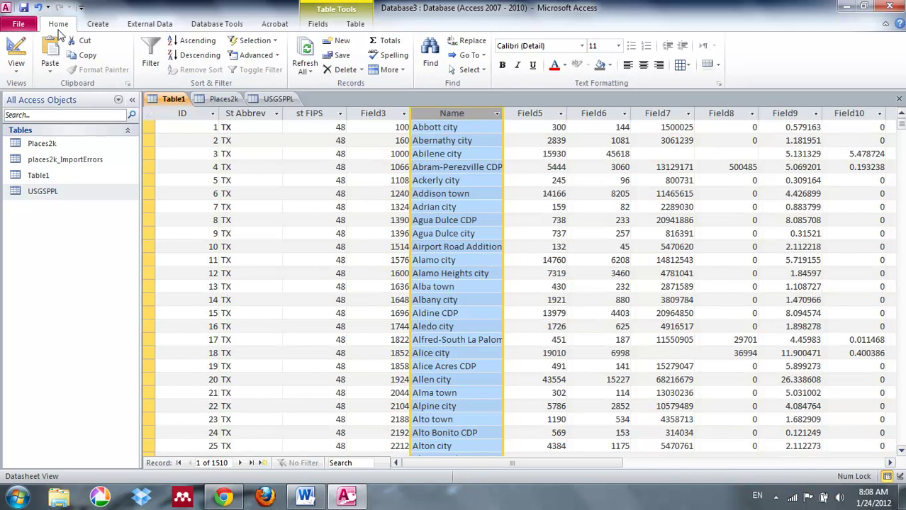
pyautogui.click(470, 41)
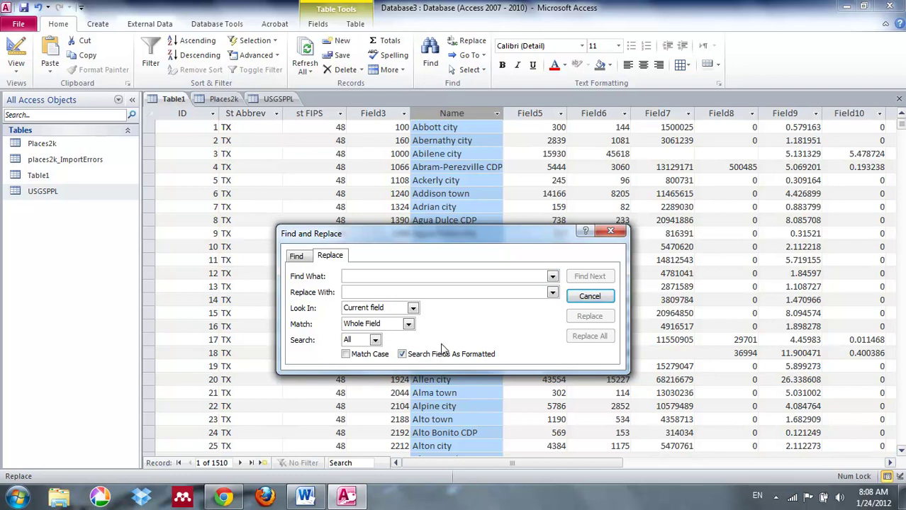
pyautogui.click(346, 354)
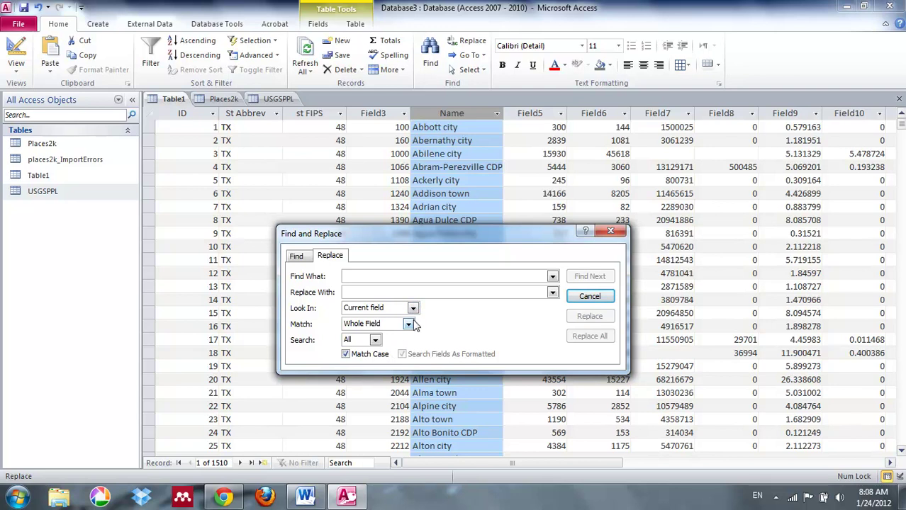
pyautogui.click(409, 325)
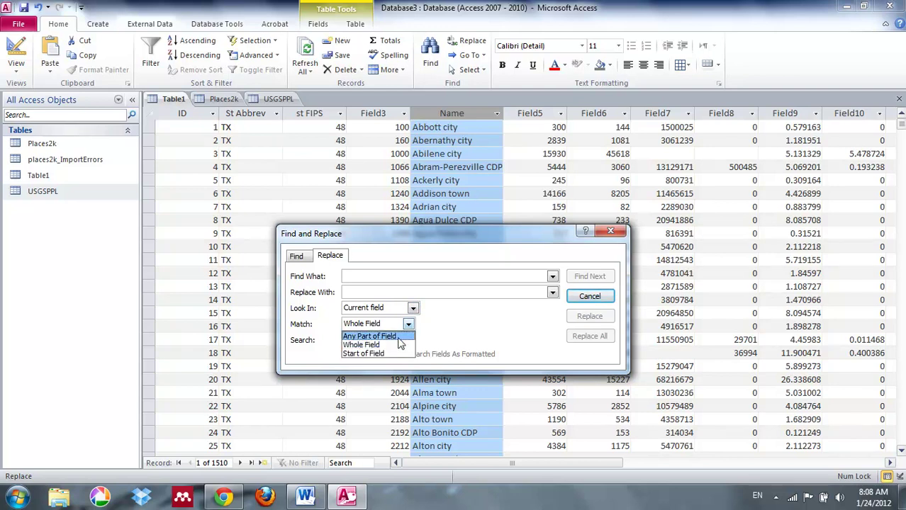
pyautogui.click(369, 336)
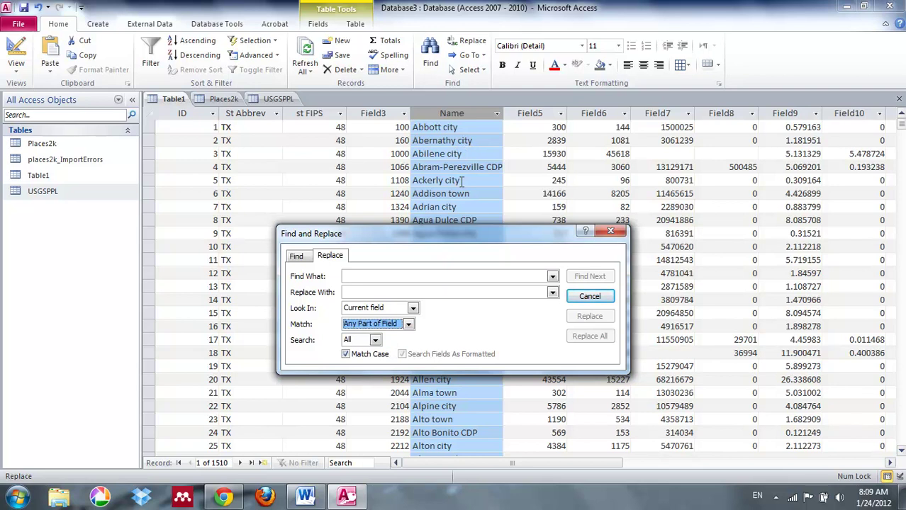
# Replace " city" with nothing in the Name column, trying the first records individually before replacing all occurrences
pyautogui.click(447, 276)
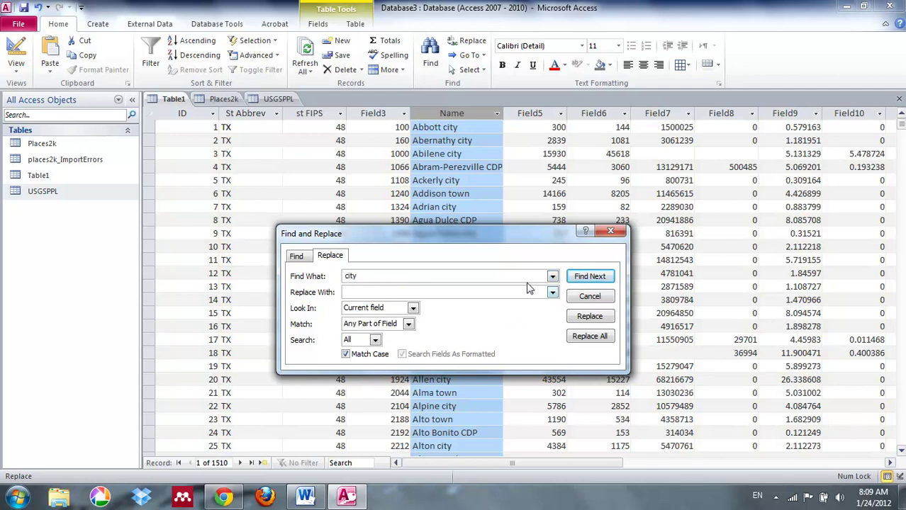
pyautogui.click(589, 317)
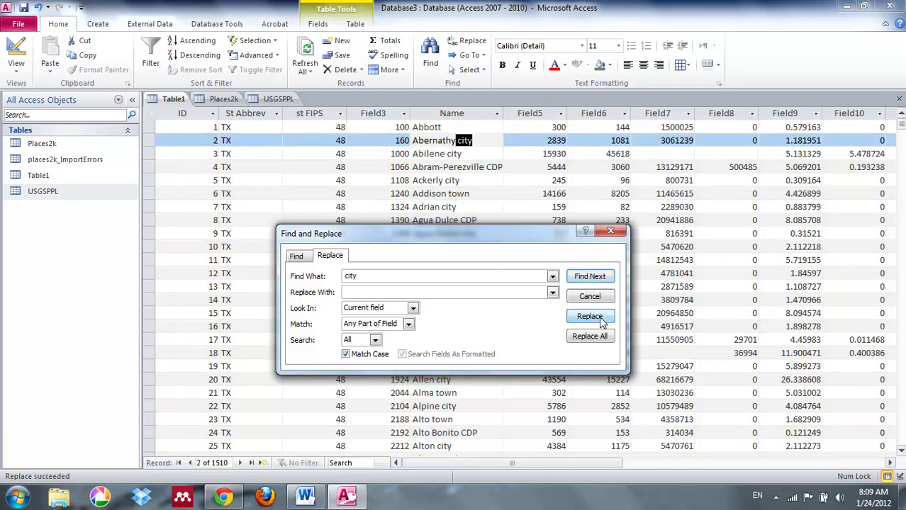
pyautogui.click(600, 320)
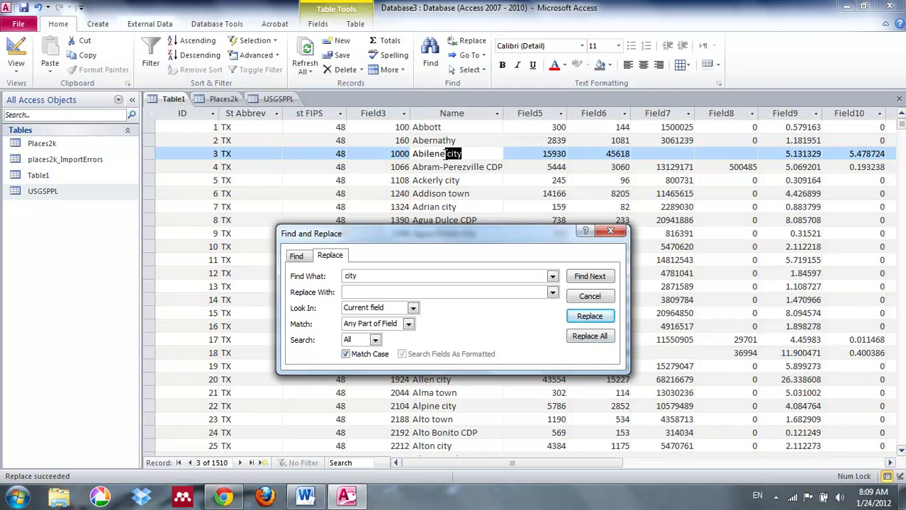
pyautogui.click(608, 340)
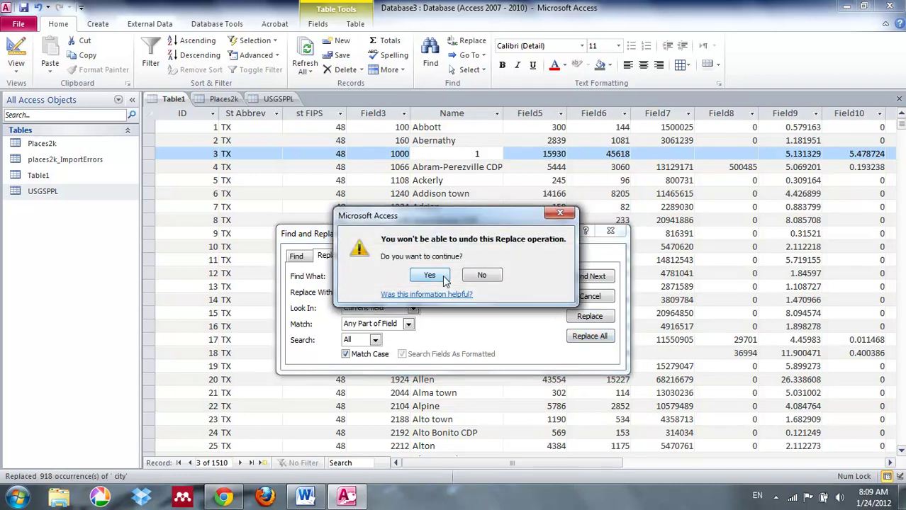
pyautogui.click(444, 280)
# Change the search text to " CDP" and try to replace it with nothing from the current record
pyautogui.press('BackSpace')
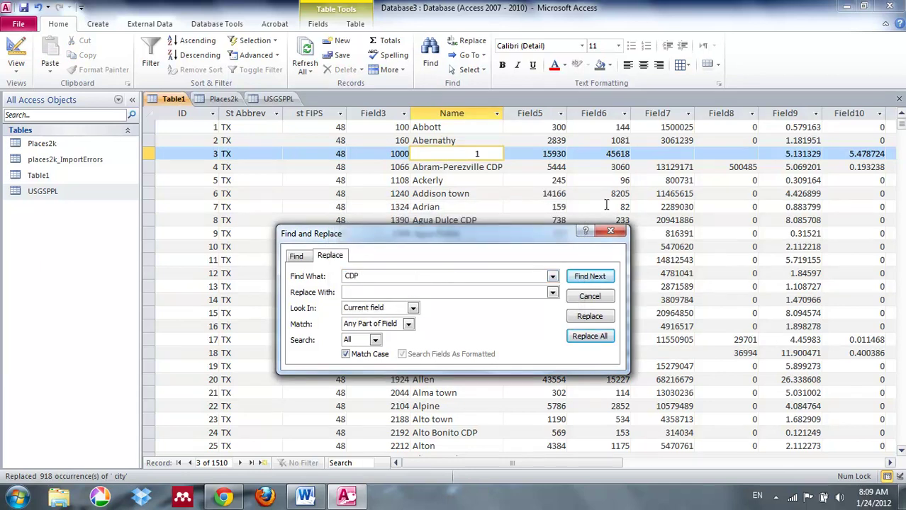
pyautogui.click(589, 316)
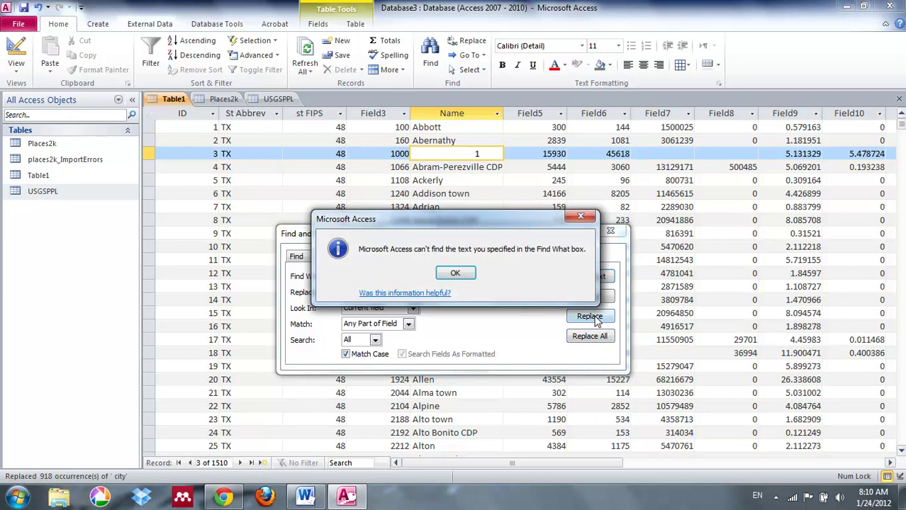
pyautogui.click(464, 277)
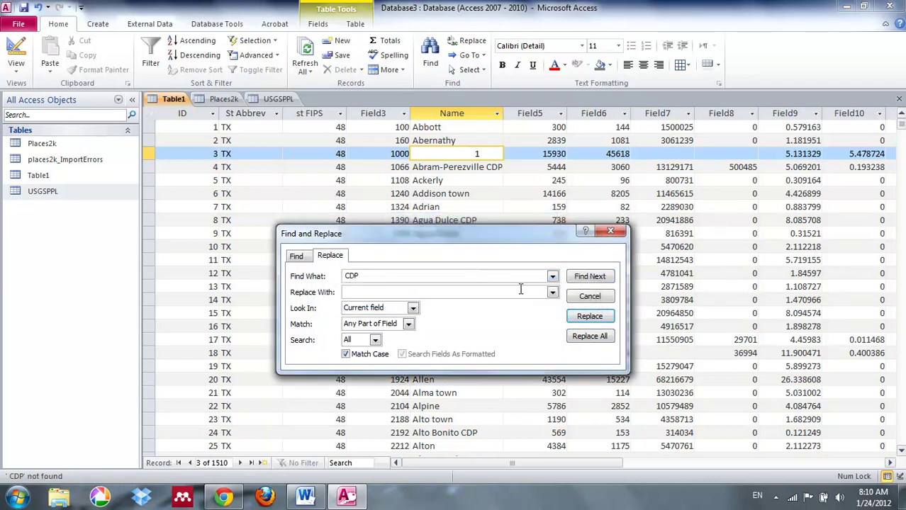
pyautogui.click(573, 321)
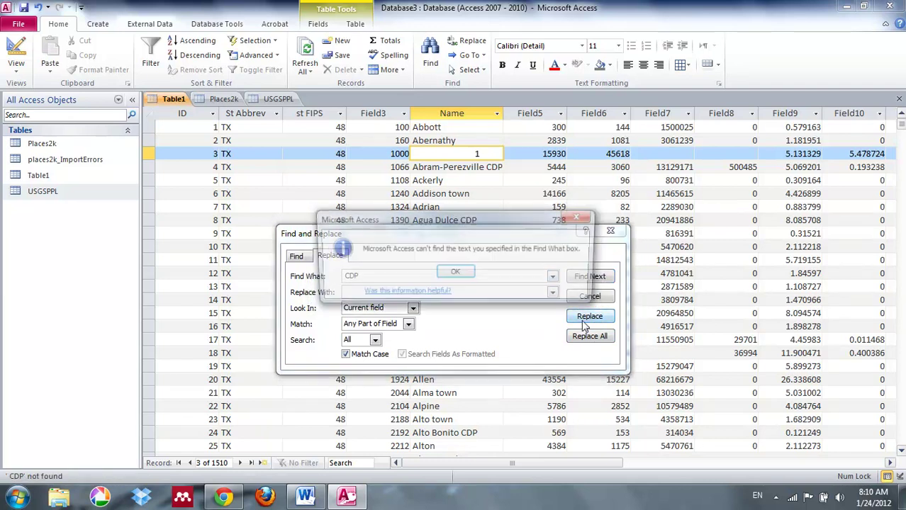
pyautogui.click(455, 274)
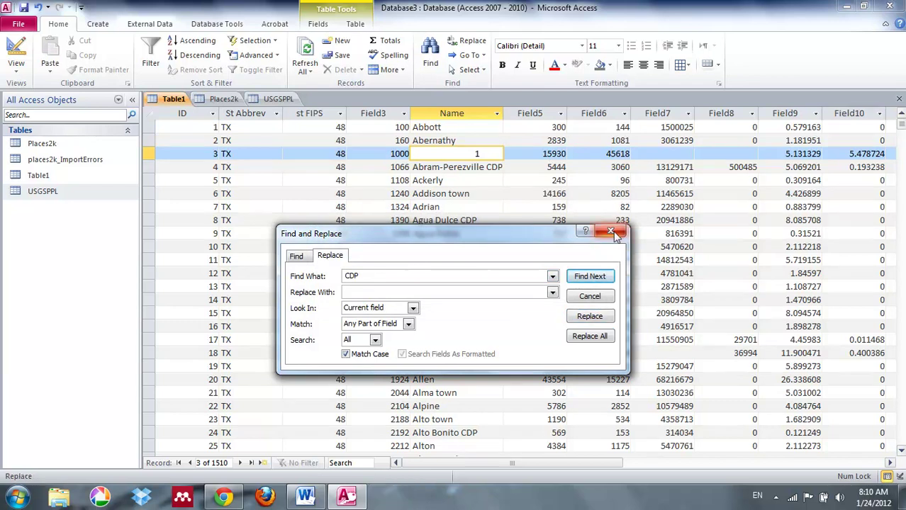
# Reselect the whole Name column and replace all occurrences of " CDP" with nothing
pyautogui.click(468, 154)
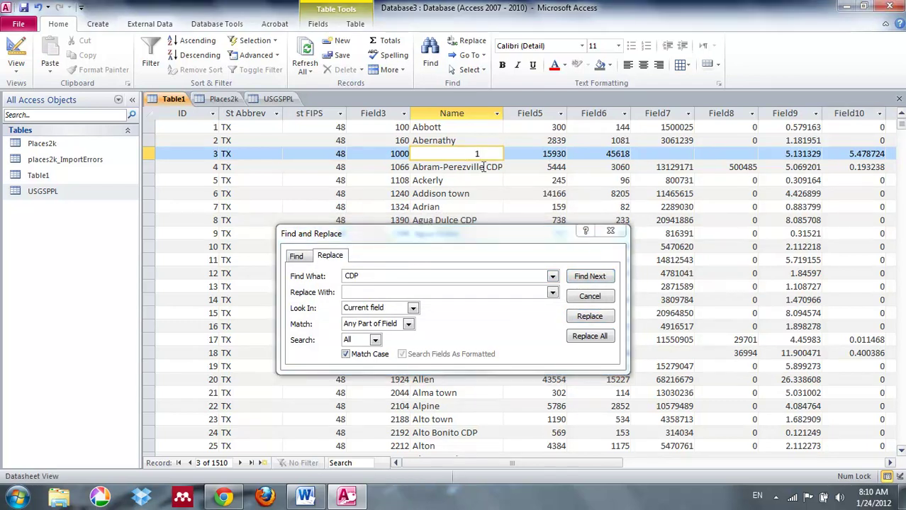
pyautogui.click(457, 115)
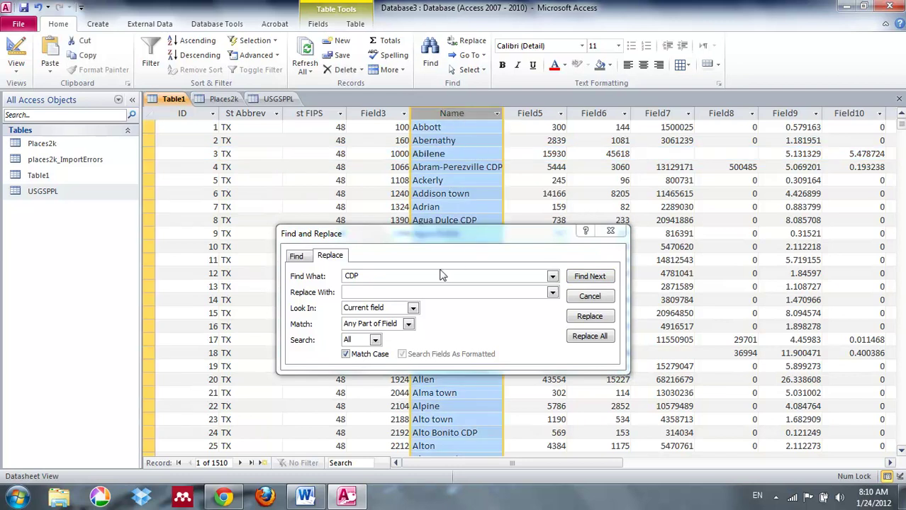
pyautogui.click(591, 319)
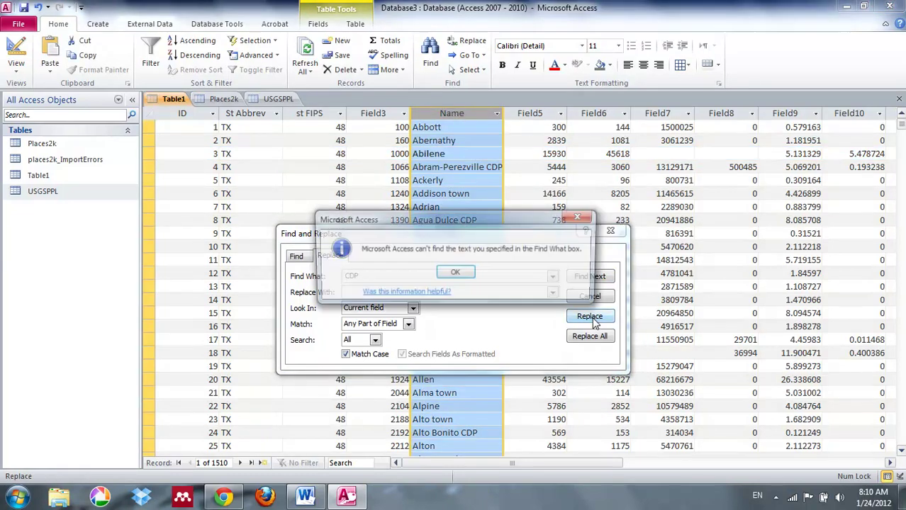
pyautogui.click(467, 276)
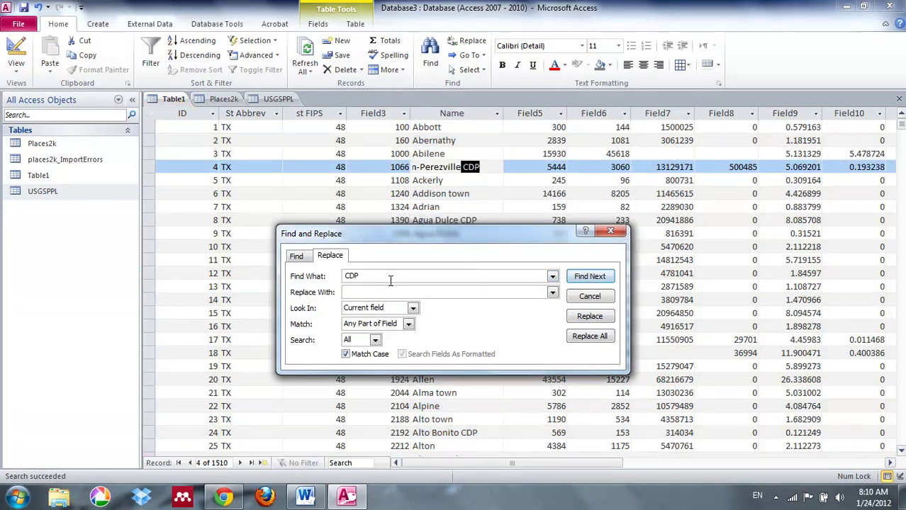
pyautogui.click(589, 317)
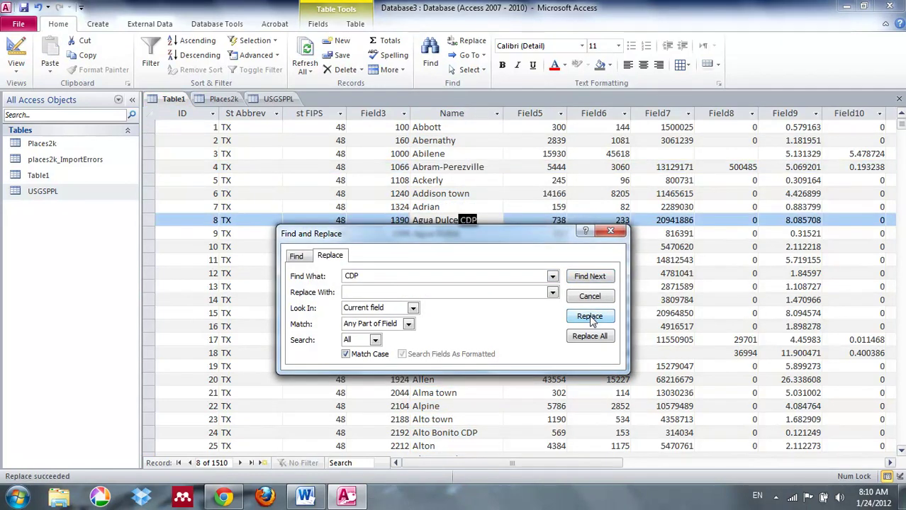
pyautogui.click(592, 319)
pyautogui.click(590, 336)
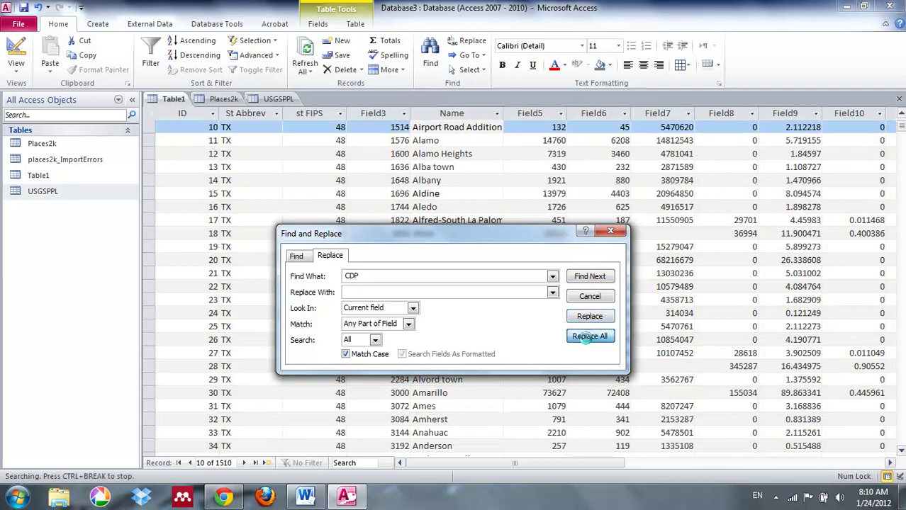
pyautogui.click(433, 281)
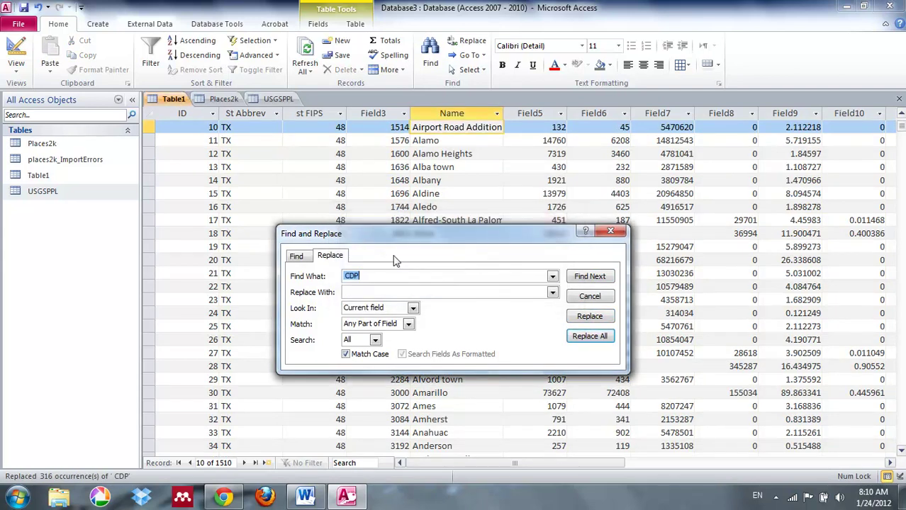
# Replace all occurrences of " town" with nothing in the Name column
pyautogui.click(388, 278)
pyautogui.press('BackSpace')
pyautogui.press('BackSpace')
pyautogui.press('BackSpace')
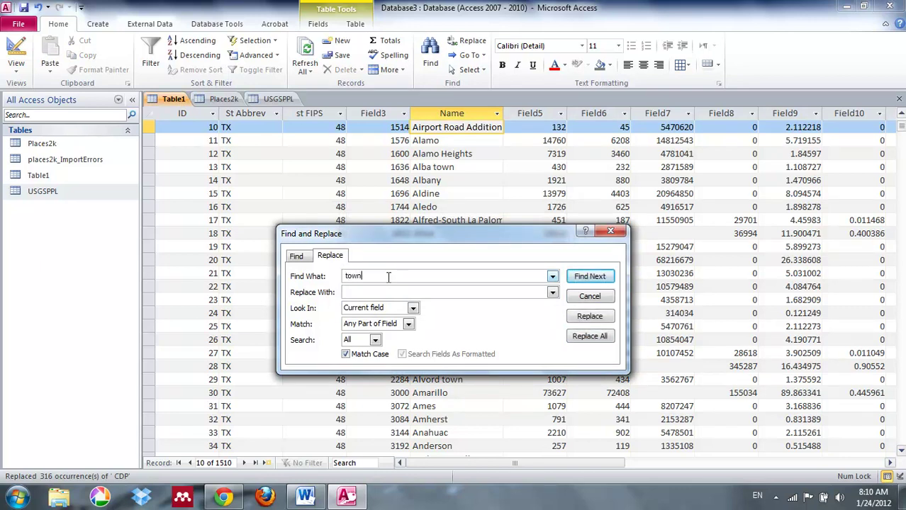
pyautogui.click(590, 276)
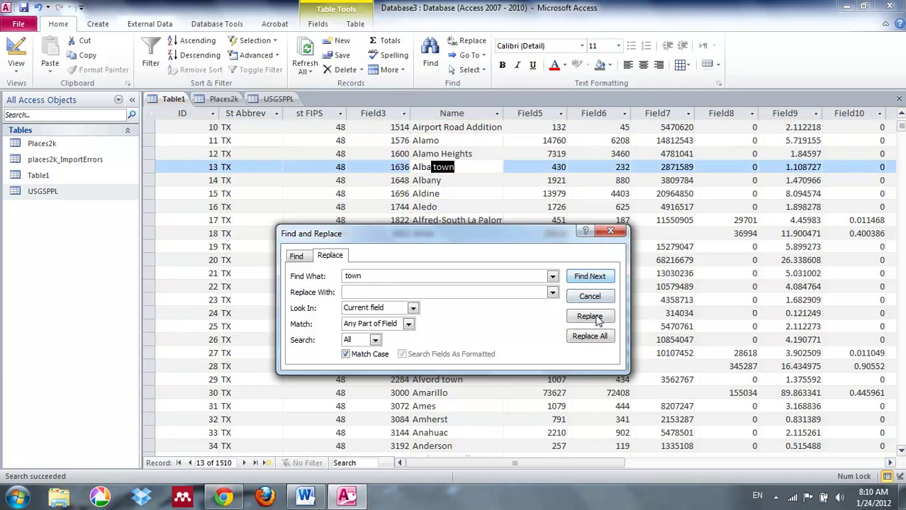
pyautogui.click(594, 336)
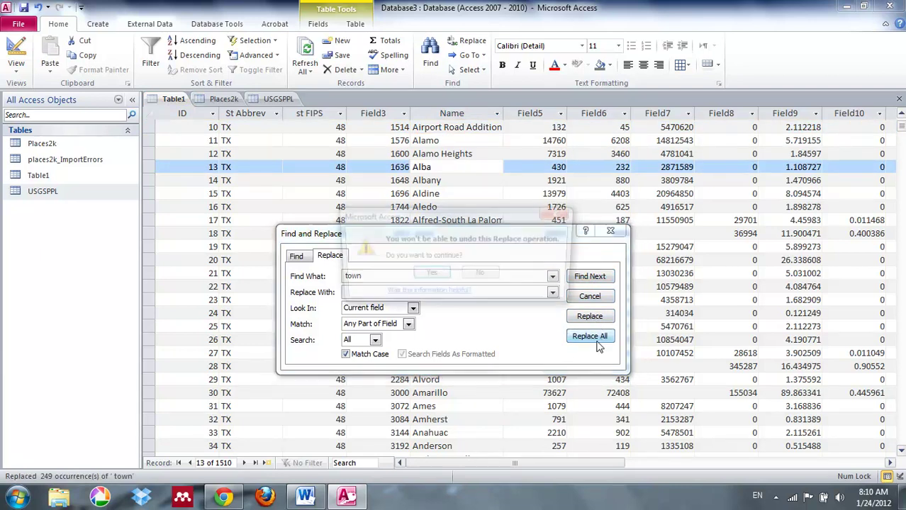
pyautogui.click(438, 276)
# Replace all occurrences of " village" with nothing in the Name column and close Find and Replace
pyautogui.write('village')
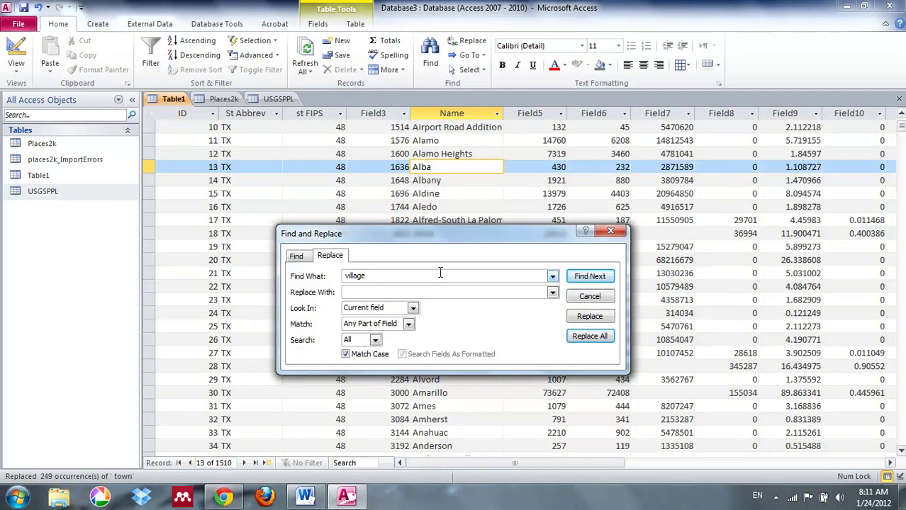
pyautogui.click(588, 277)
pyautogui.click(589, 336)
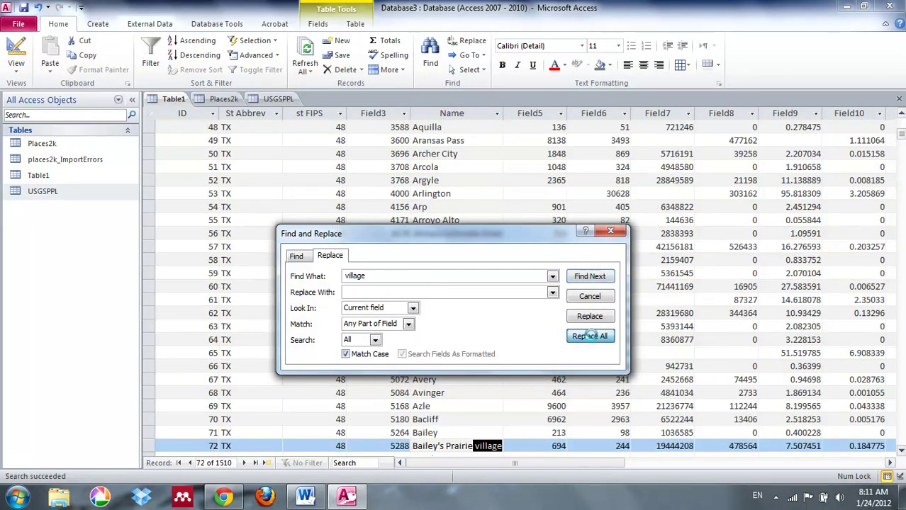
pyautogui.click(433, 277)
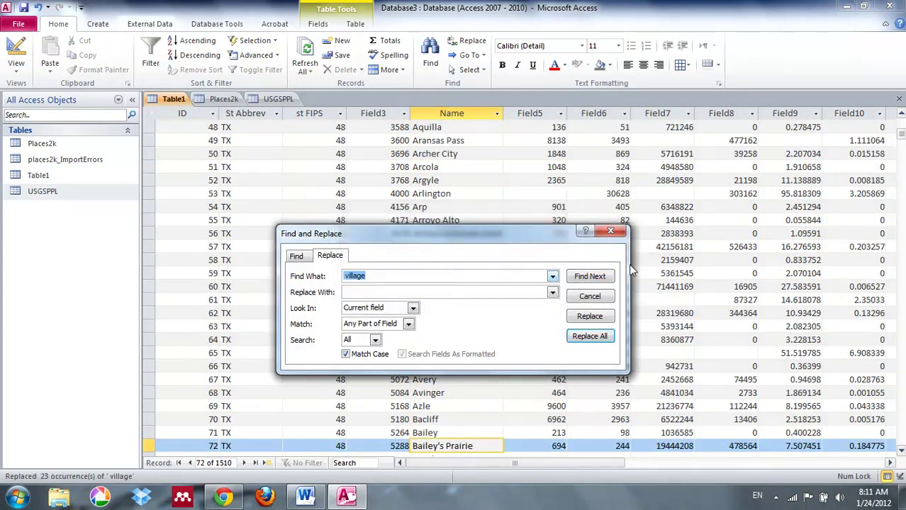
pyautogui.click(610, 231)
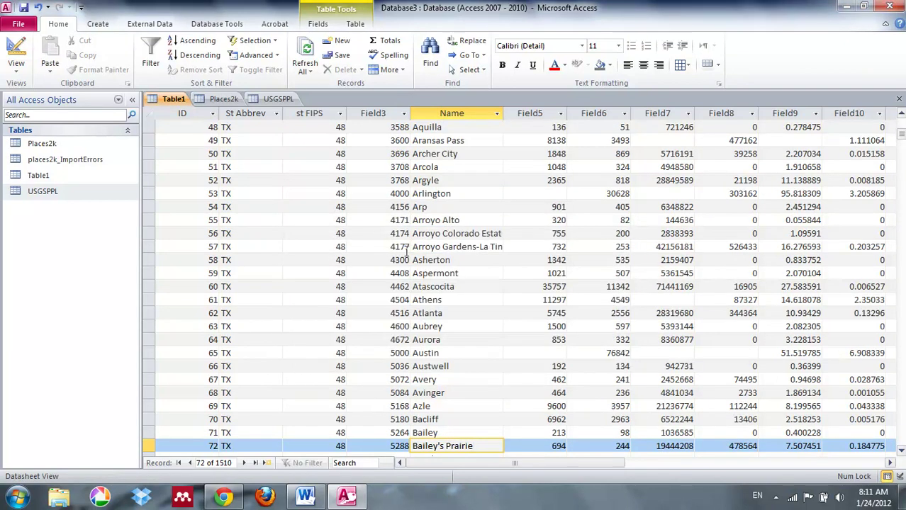
pyautogui.click(448, 128)
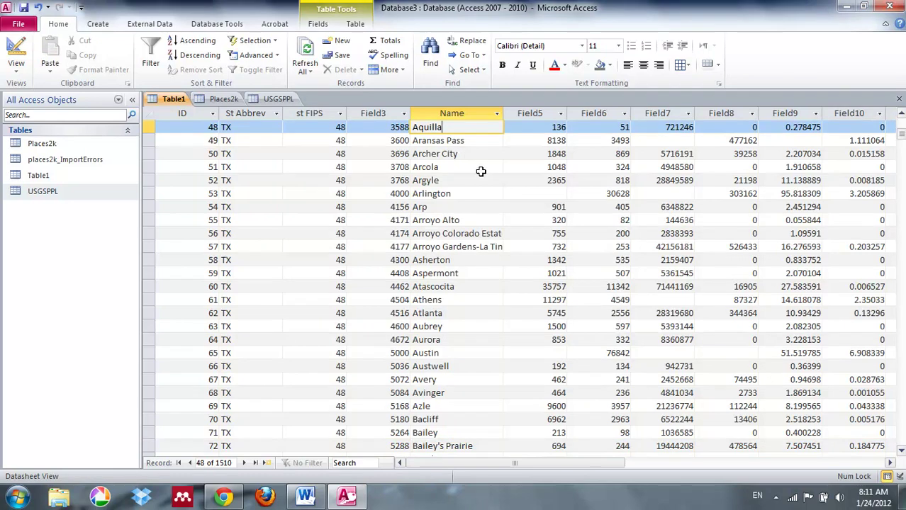
# Show the USGSPPL table from its first columns and widen the Feature Name column
pyautogui.click(283, 99)
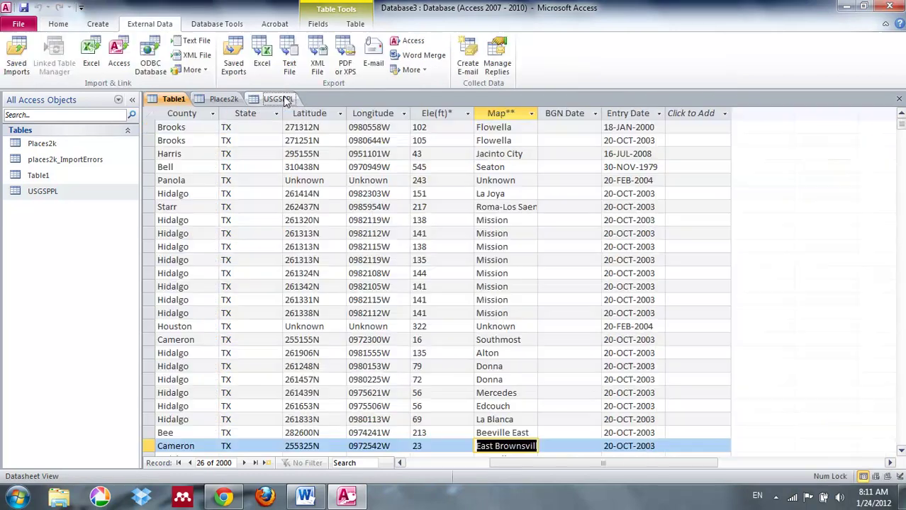
pyautogui.moveTo(569, 466); pyautogui.dragTo(465, 468)
pyautogui.moveTo(282, 119); pyautogui.dragTo(341, 115)
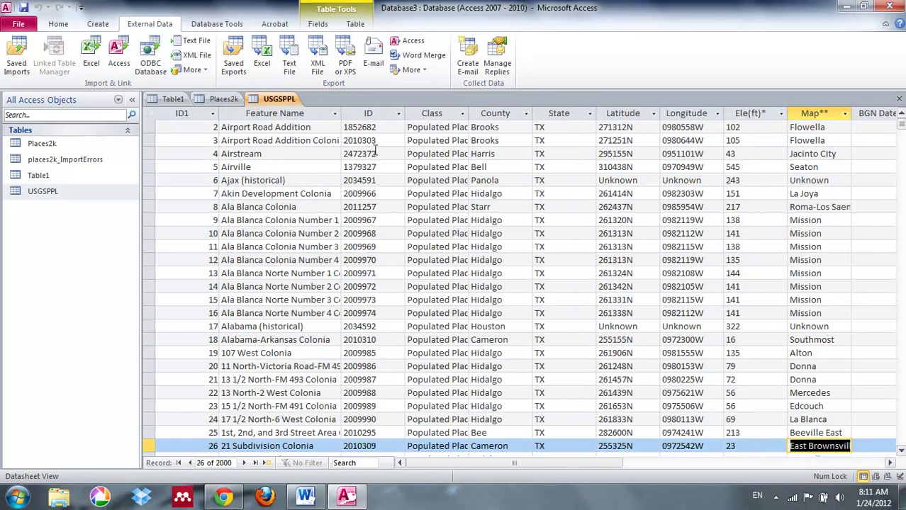
pyautogui.click(372, 300)
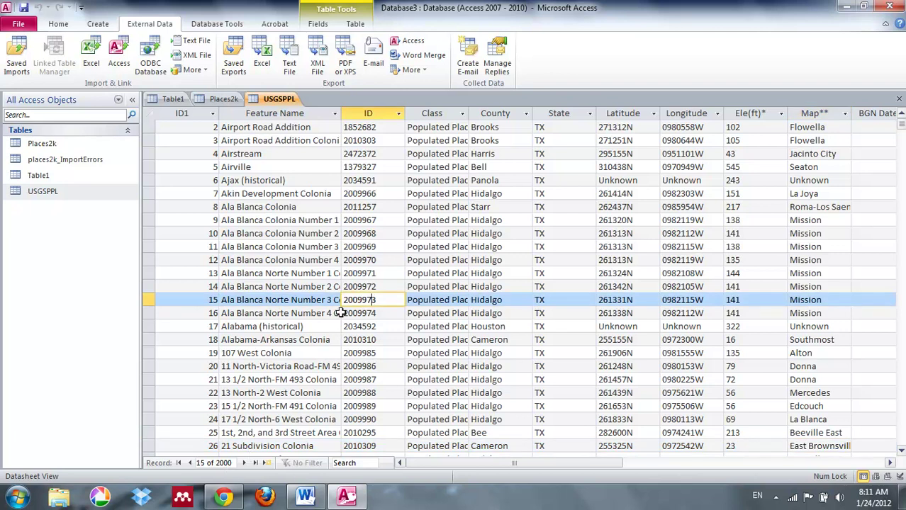
# Create a new query in design view and add Table1 and USGSPPL to it
pyautogui.click(174, 99)
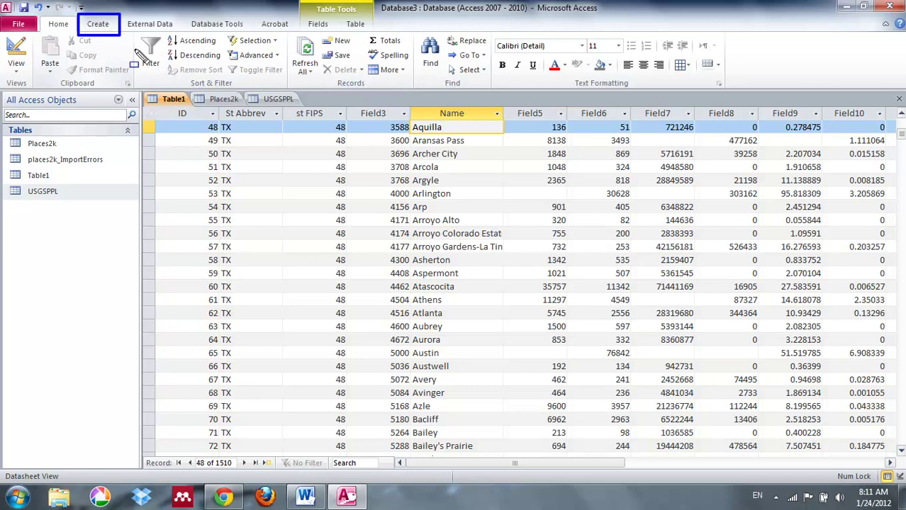
pyautogui.click(98, 26)
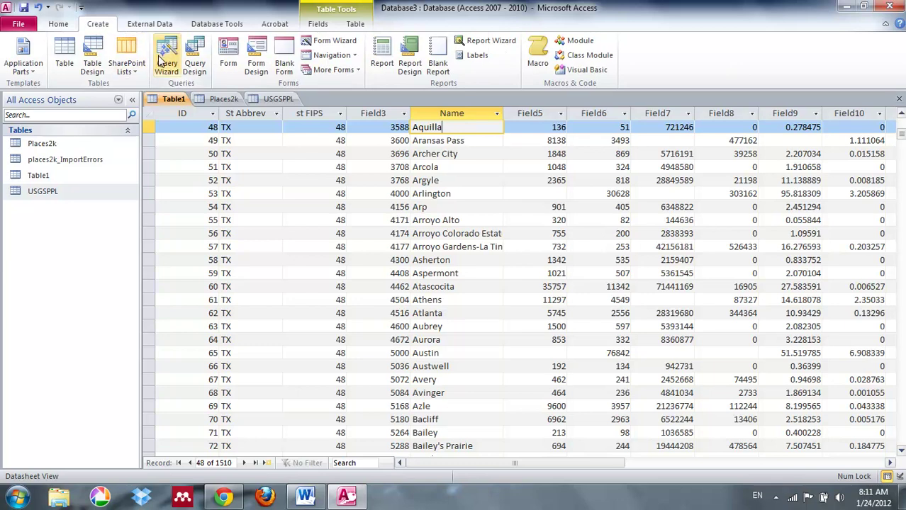
pyautogui.click(194, 62)
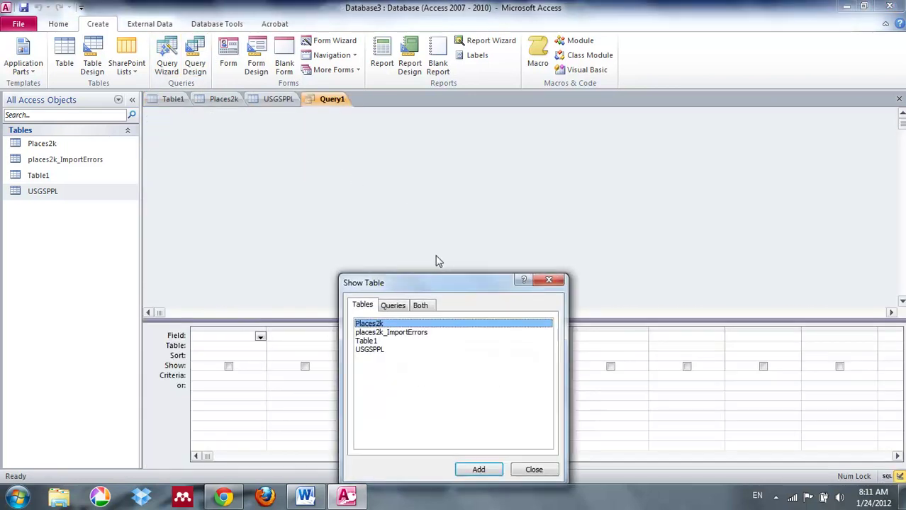
pyautogui.moveTo(454, 284); pyautogui.dragTo(476, 117)
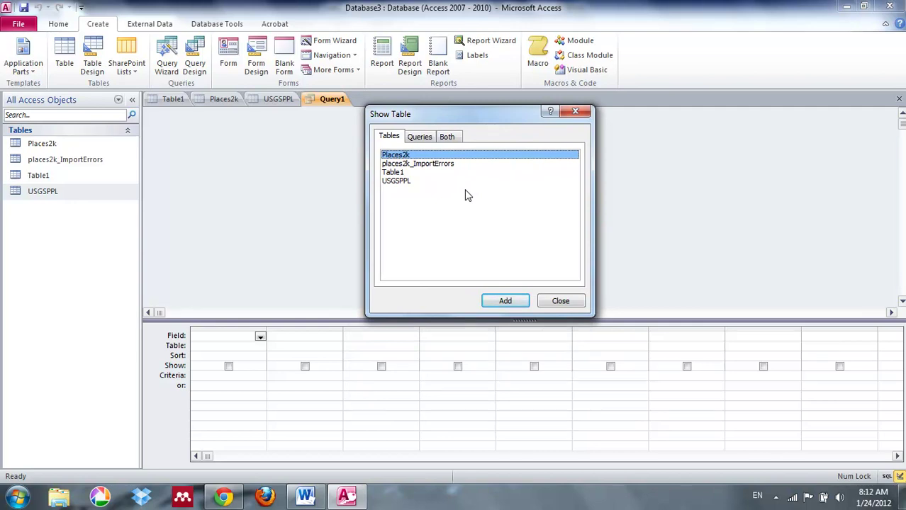
pyautogui.click(400, 182)
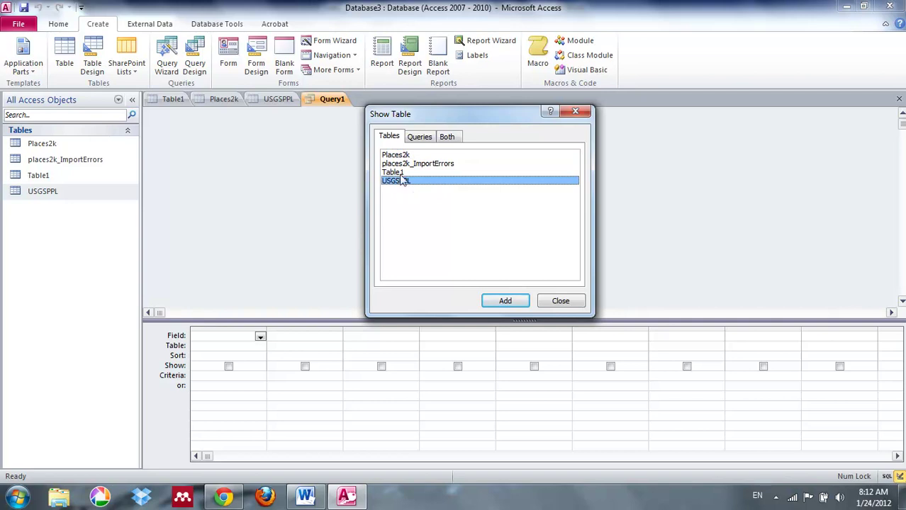
pyautogui.keyDown('shift'); pyautogui.click(400, 172); pyautogui.keyUp('shift')
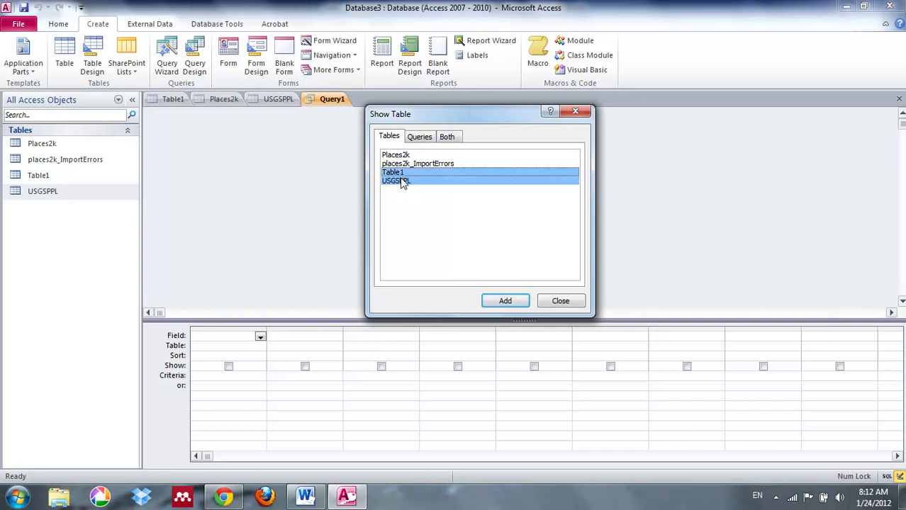
pyautogui.click(513, 302)
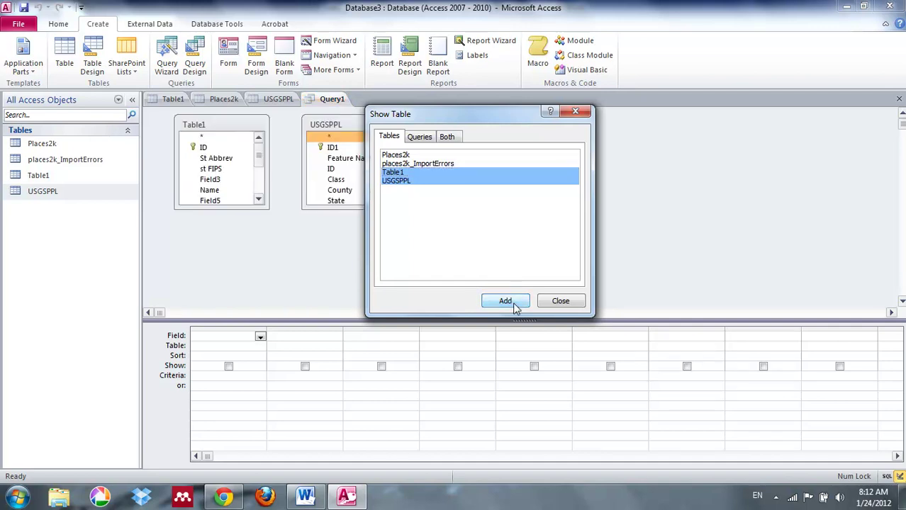
pyautogui.click(575, 115)
# Enlarge and rearrange the USGSPPL and Table1 field lists so all their fields show side by side
pyautogui.moveTo(397, 208); pyautogui.dragTo(453, 299)
pyautogui.moveTo(412, 124); pyautogui.dragTo(607, 117)
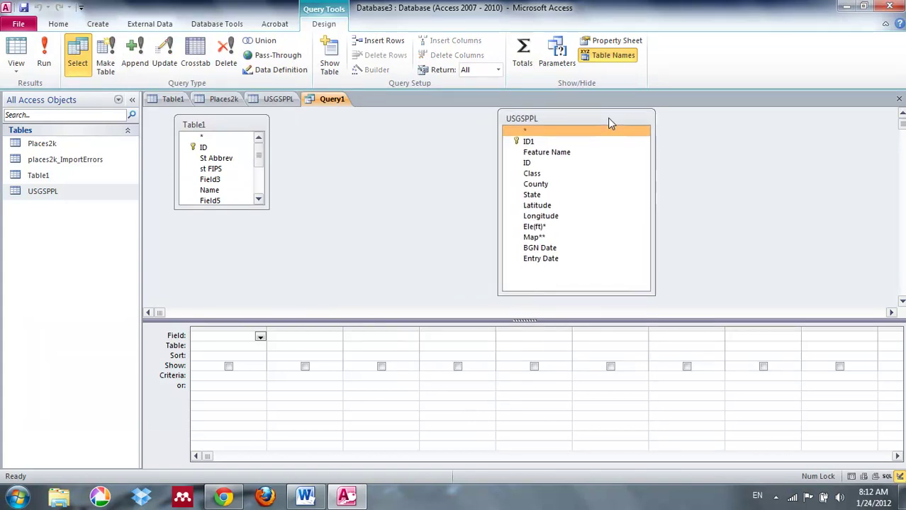
pyautogui.moveTo(270, 210); pyautogui.dragTo(307, 305)
pyautogui.moveTo(235, 123); pyautogui.dragTo(356, 115)
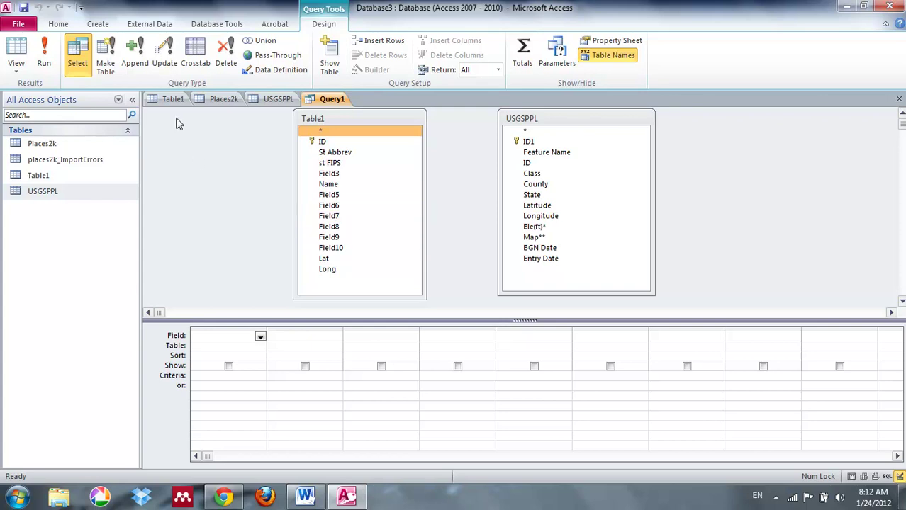
# Join the Name field of Table1 to the Feature Name field of USGSPPL
pyautogui.click(333, 186)
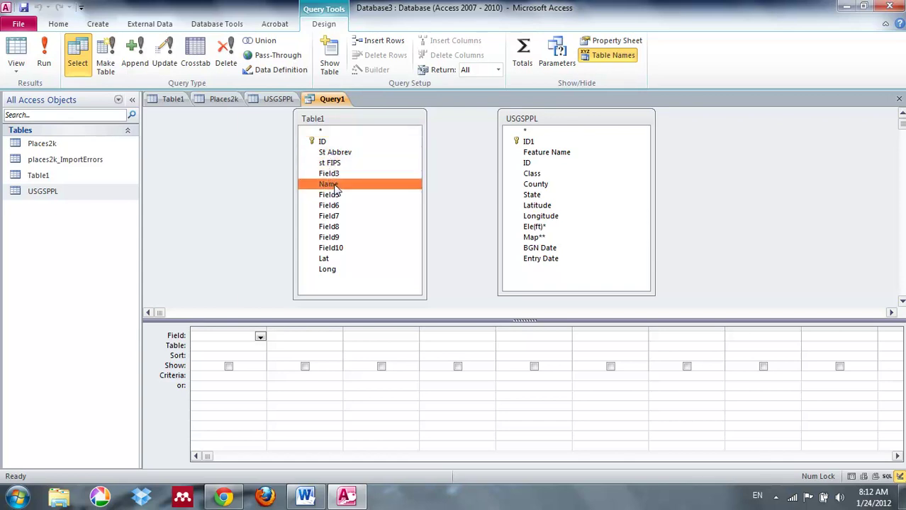
pyautogui.moveTo(329, 186); pyautogui.dragTo(536, 154)
pyautogui.moveTo(616, 117)
pyautogui.mouseDown()
pyautogui.moveTo(635, 187)
pyautogui.moveTo(618, 106)
pyautogui.moveTo(643, 207)
pyautogui.moveTo(633, 134)
pyautogui.moveTo(616, 122)
pyautogui.mouseUp()
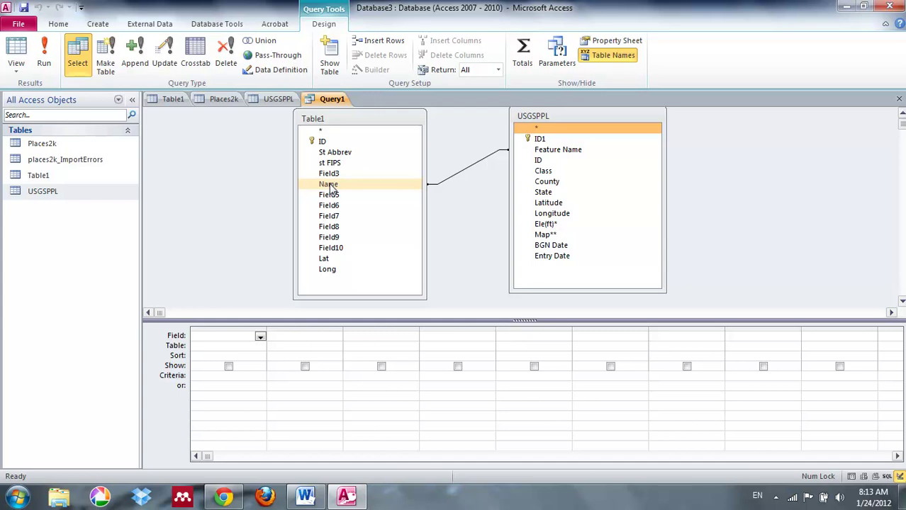
# Add Table1's Name, Lat and Long and USGSPPL's Latitude, Longitude and Feature Name to the query, placing Feature Name directly after Name
pyautogui.doubleClick(330, 185)
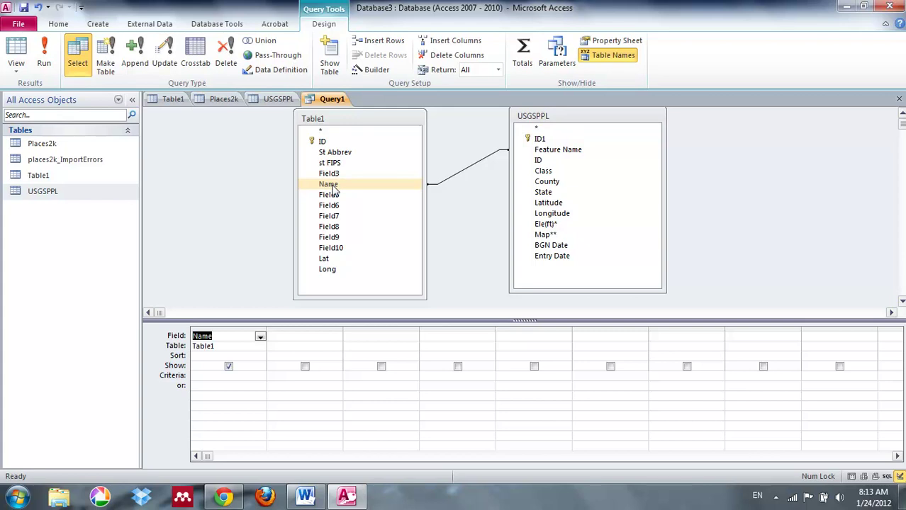
pyautogui.doubleClick(325, 259)
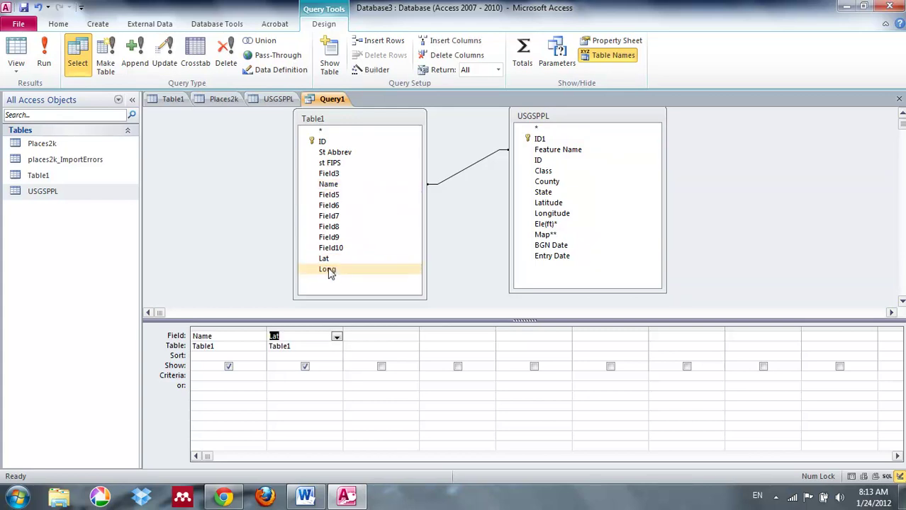
pyautogui.doubleClick(328, 269)
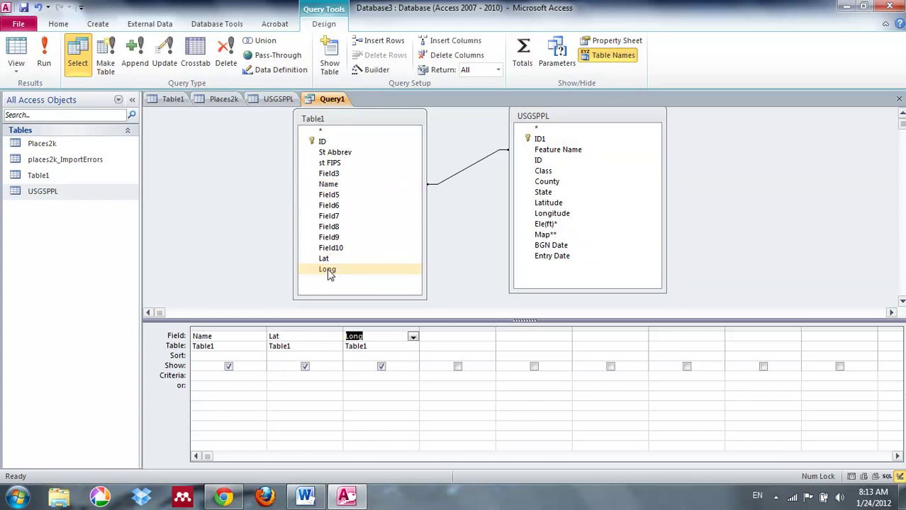
pyautogui.doubleClick(548, 203)
pyautogui.doubleClick(552, 213)
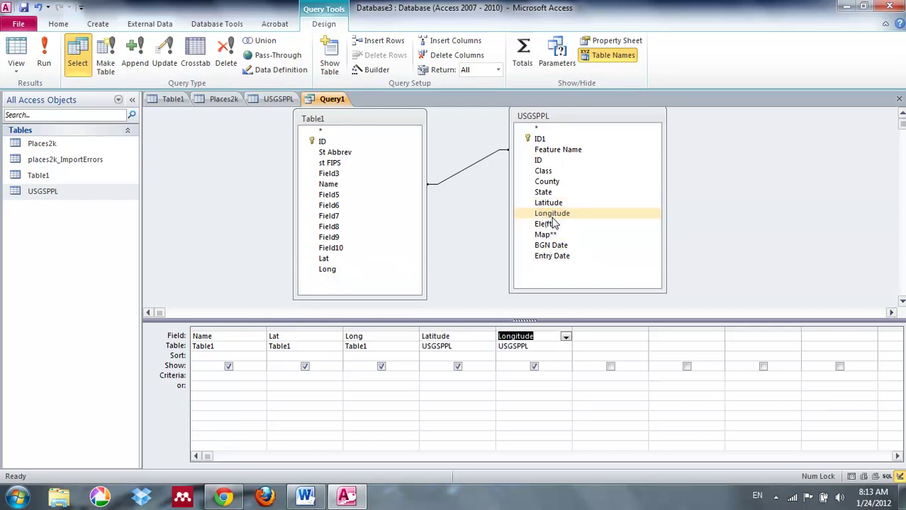
pyautogui.doubleClick(558, 150)
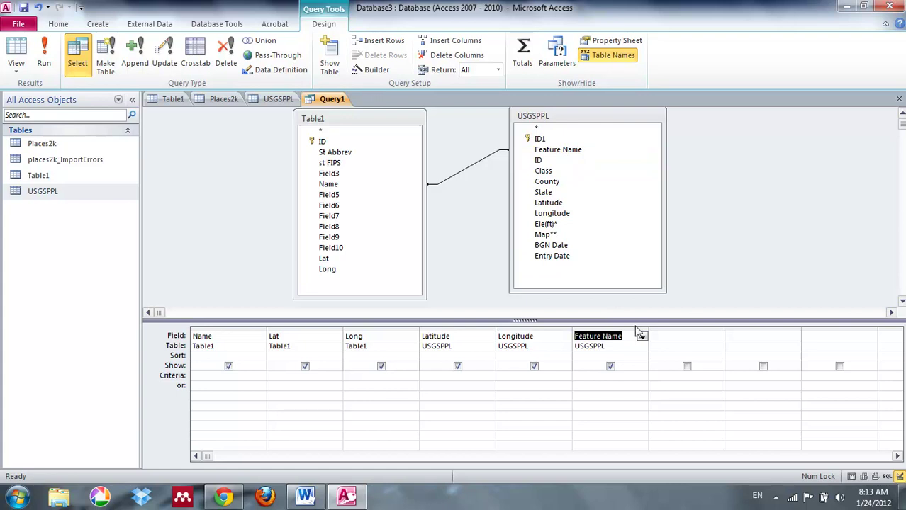
pyautogui.moveTo(636, 328); pyautogui.dragTo(304, 328)
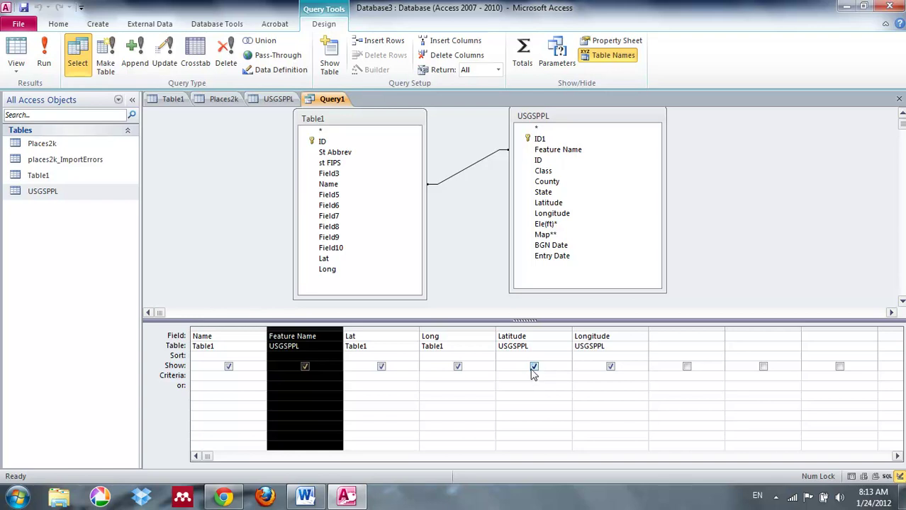
# Run the query and widen the Name and Feature Name columns in its results
pyautogui.click(44, 62)
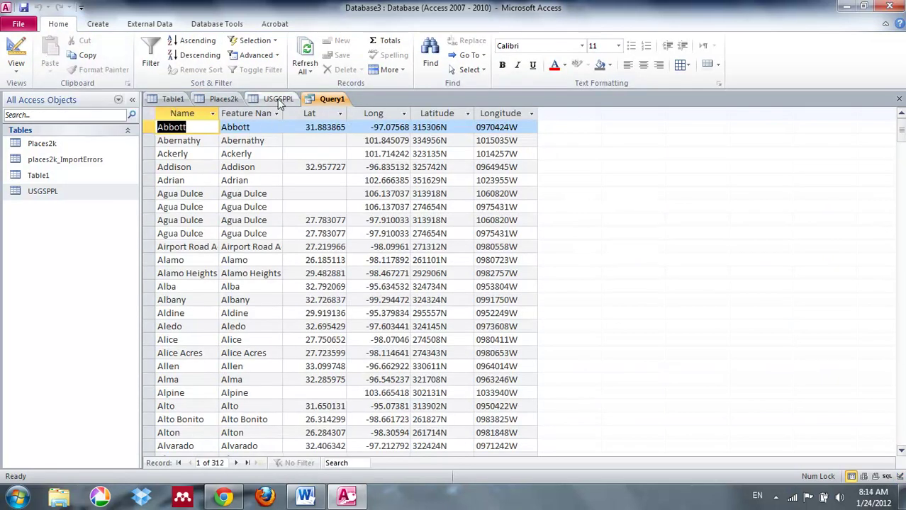
pyautogui.moveTo(282, 113); pyautogui.dragTo(315, 114)
pyautogui.moveTo(219, 114); pyautogui.dragTo(260, 113)
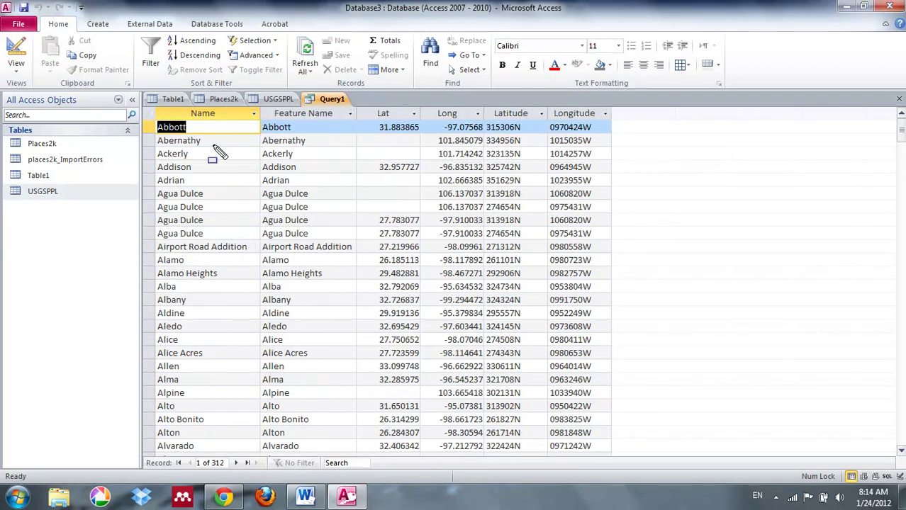
pyautogui.moveTo(156, 120); pyautogui.dragTo(379, 175)
# Save the query as lab2 and save the database
pyautogui.rightClick(325, 103)
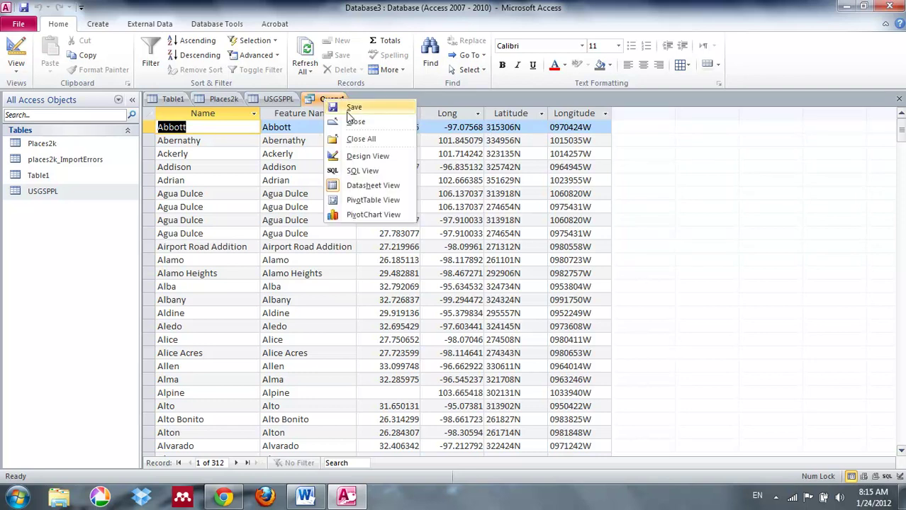
pyautogui.click(348, 112)
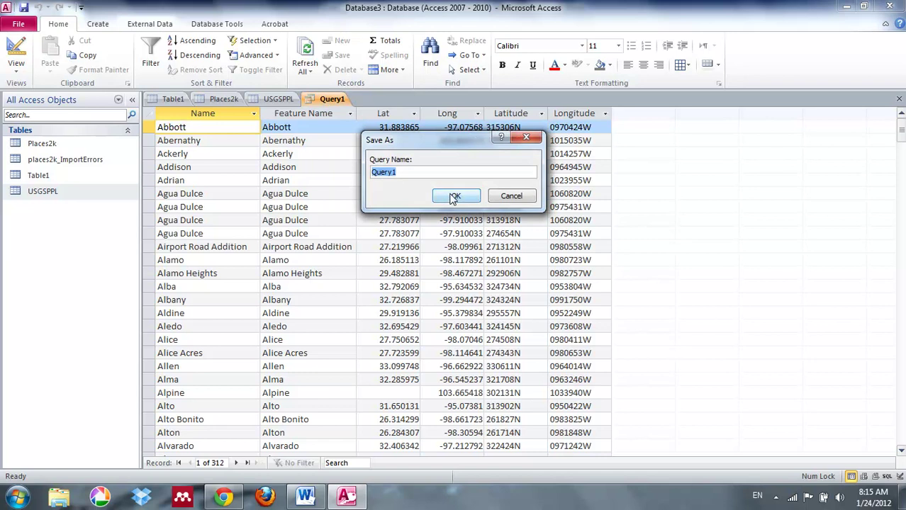
pyautogui.write('lab2')
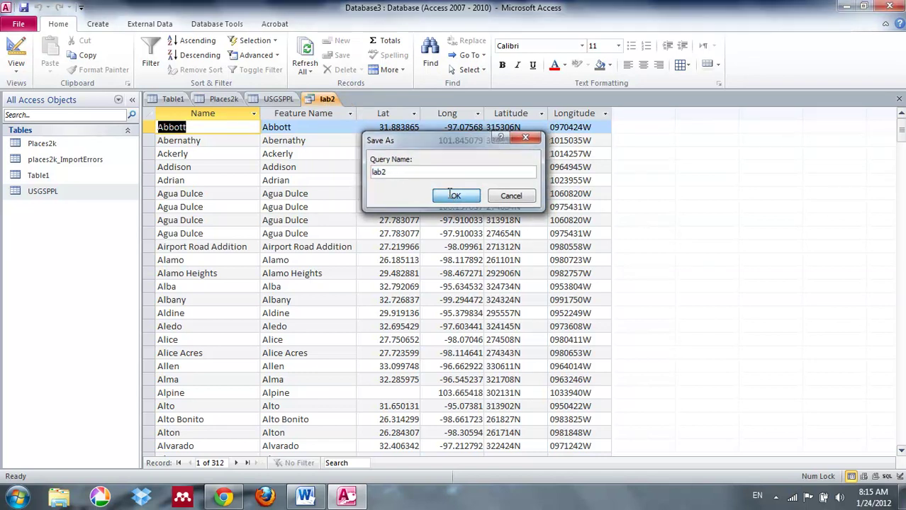
pyautogui.click(454, 197)
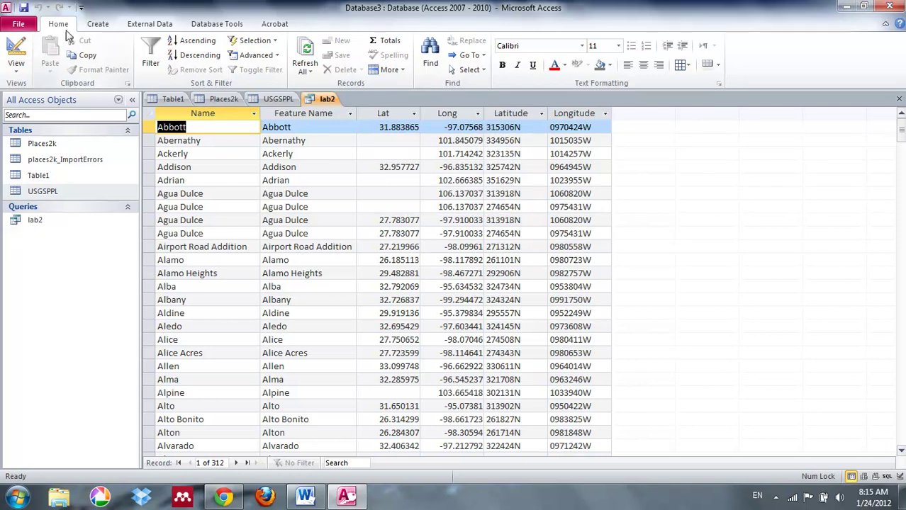
pyautogui.click(18, 24)
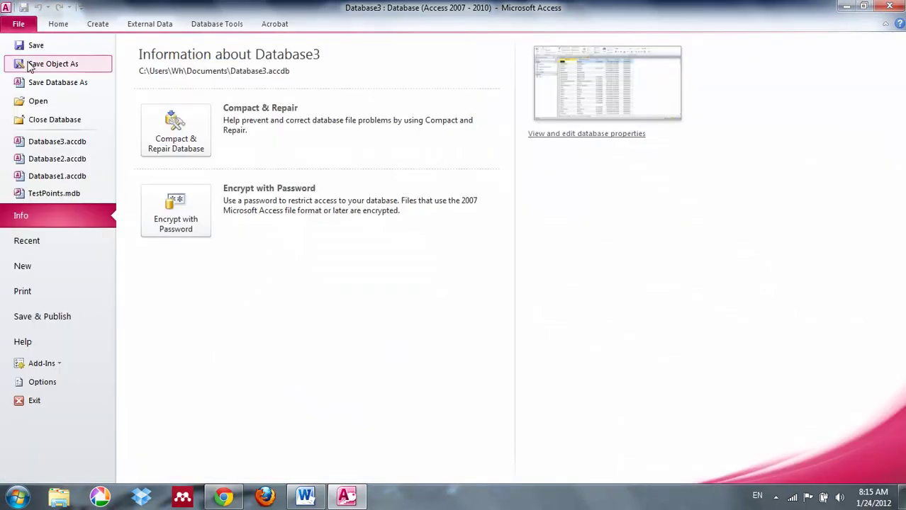
pyautogui.click(31, 45)
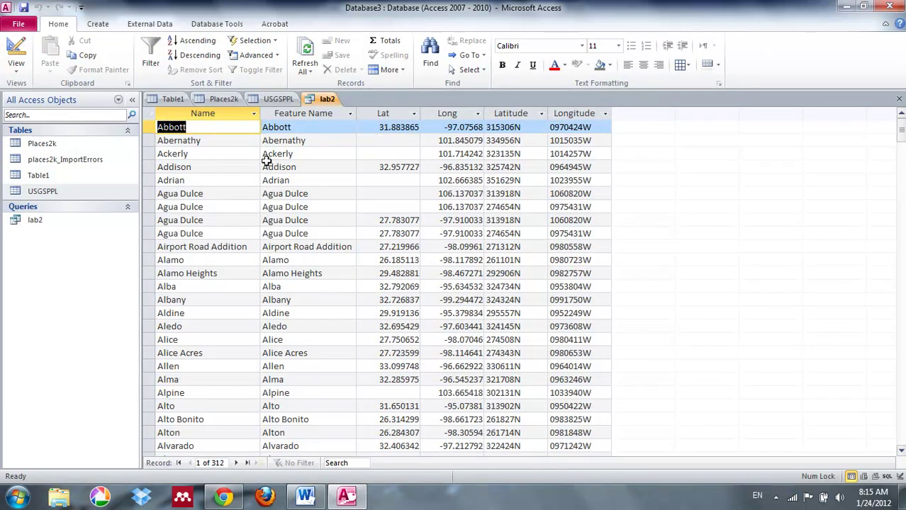
# Launch Microsoft Excel 2010
pyautogui.click(17, 497)
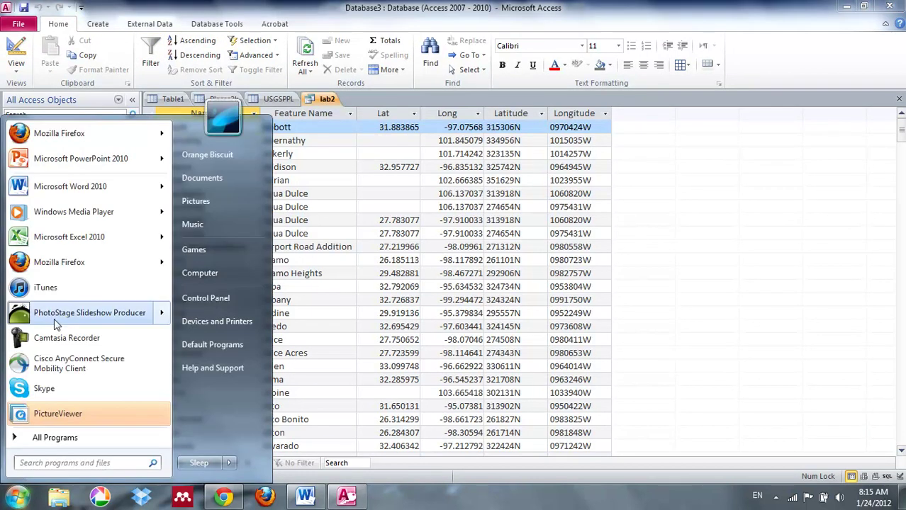
pyautogui.click(44, 238)
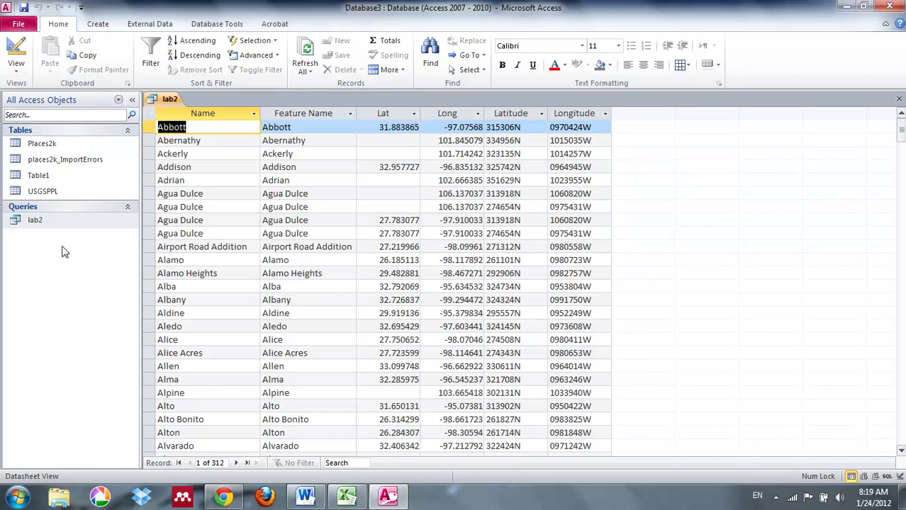
# Export the lab2 query to the Desktop as the Excel workbook lab2.xlsx, without formatting and layout
pyautogui.click(142, 24)
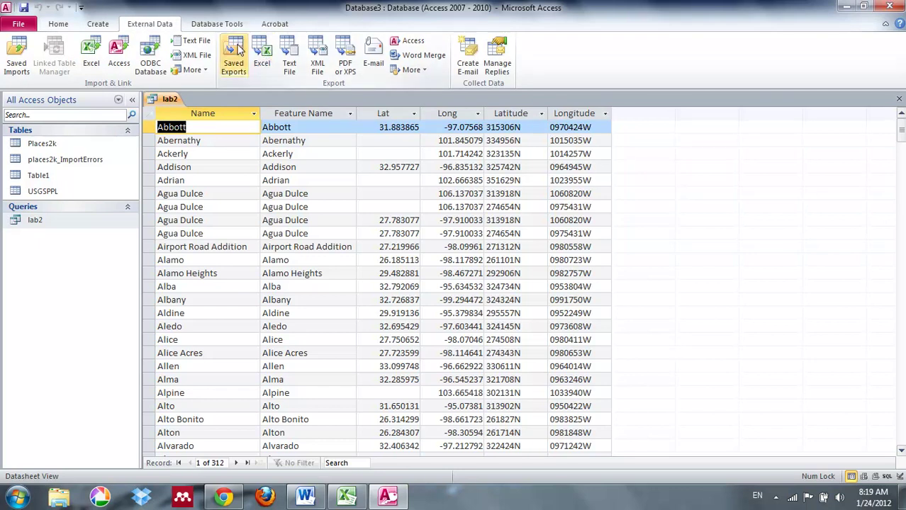
pyautogui.click(260, 55)
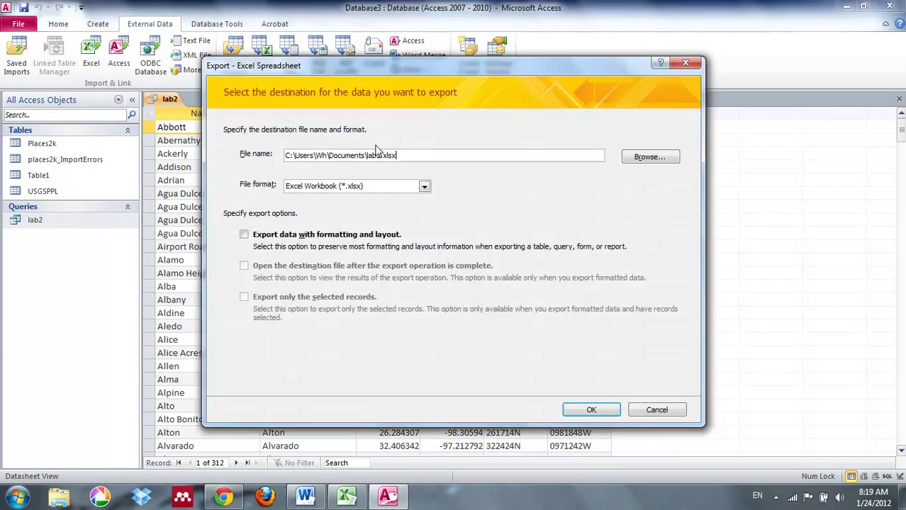
pyautogui.click(665, 160)
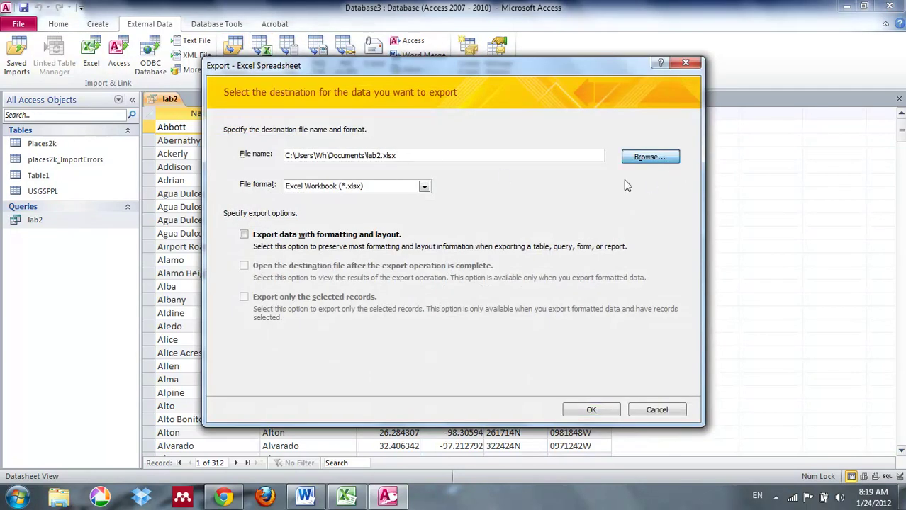
pyautogui.click(262, 240)
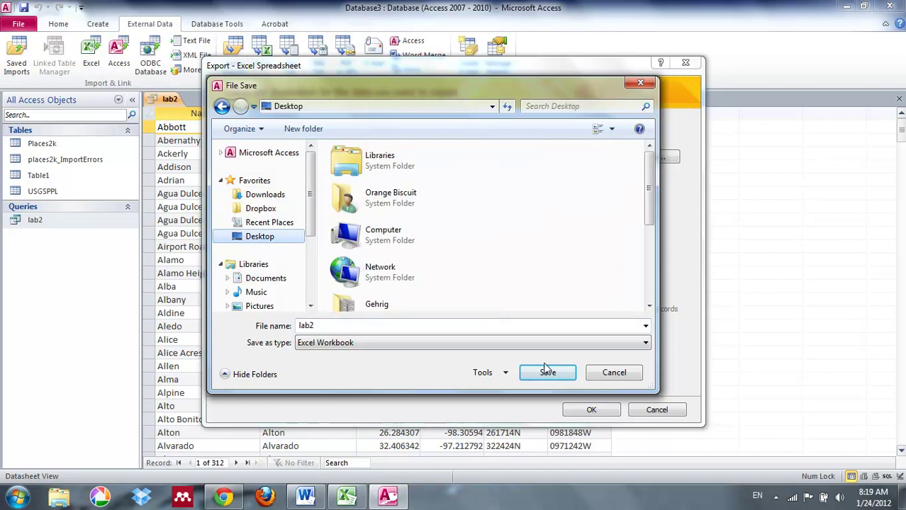
pyautogui.scroll(-3, 511, 269)
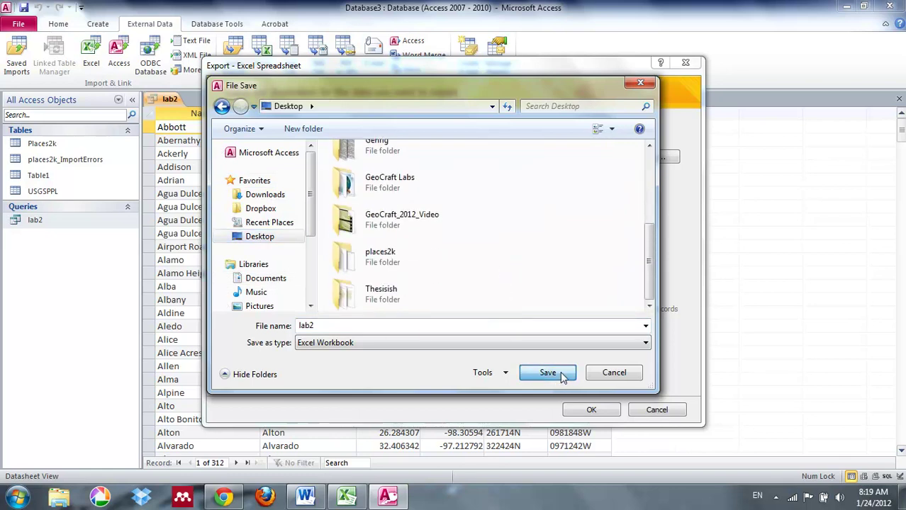
pyautogui.click(560, 375)
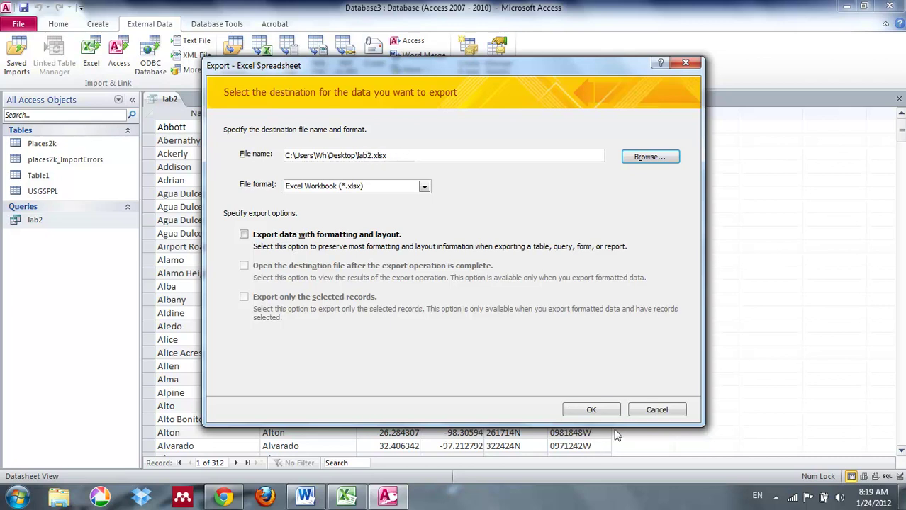
pyautogui.click(601, 411)
pyautogui.click(647, 404)
# Close the Access database and create a new blank workbook in Excel
pyautogui.click(889, 7)
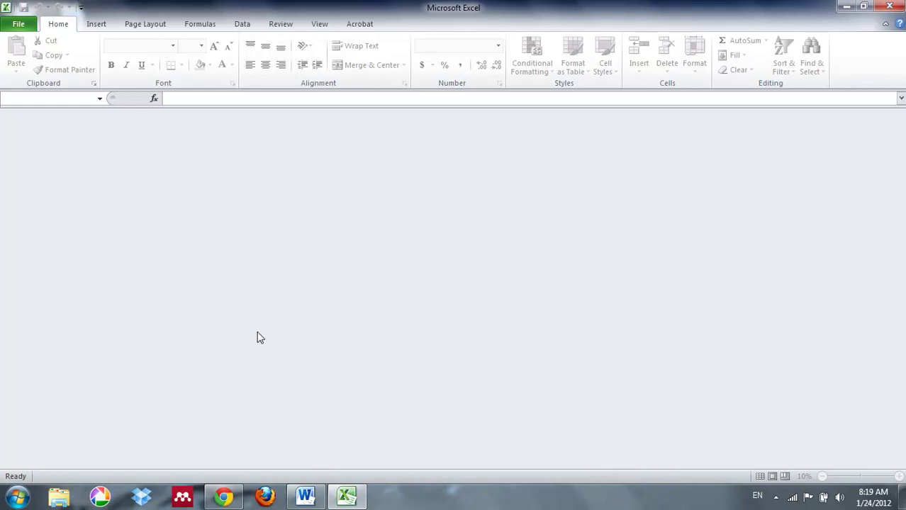
pyautogui.click(243, 27)
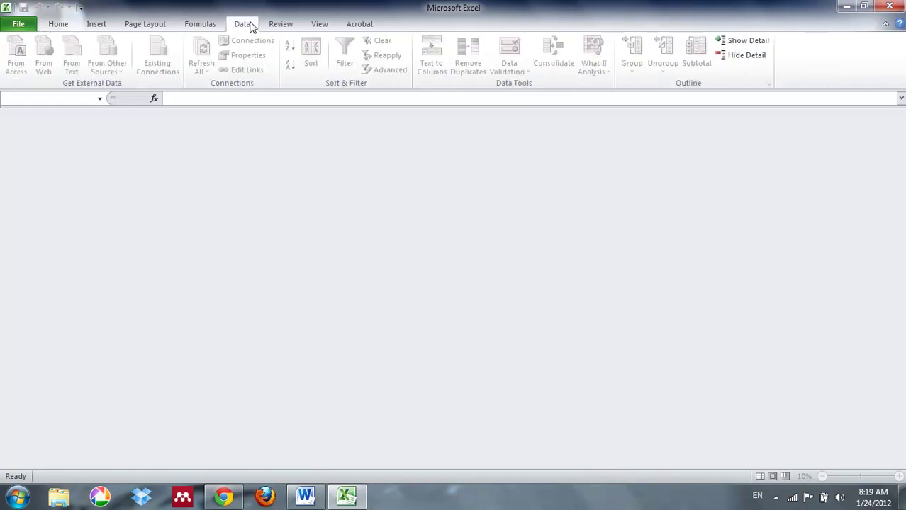
pyautogui.click(19, 25)
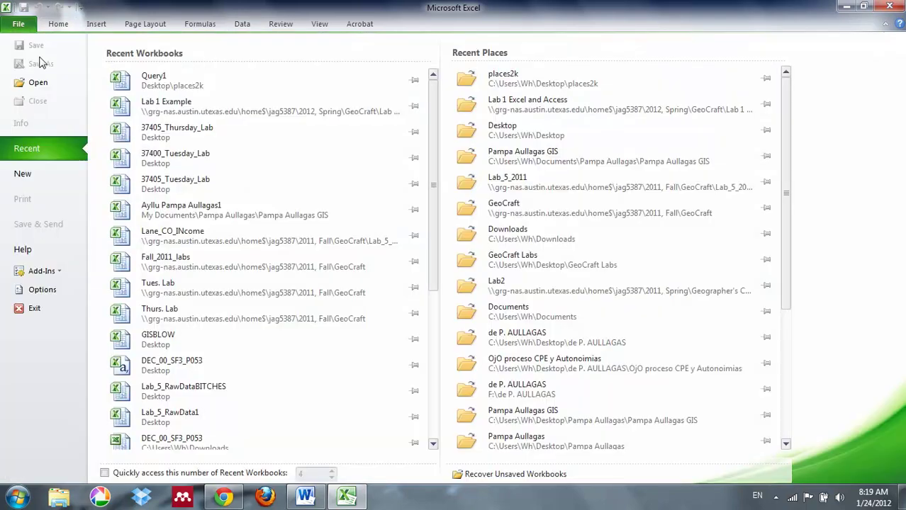
pyautogui.click(247, 28)
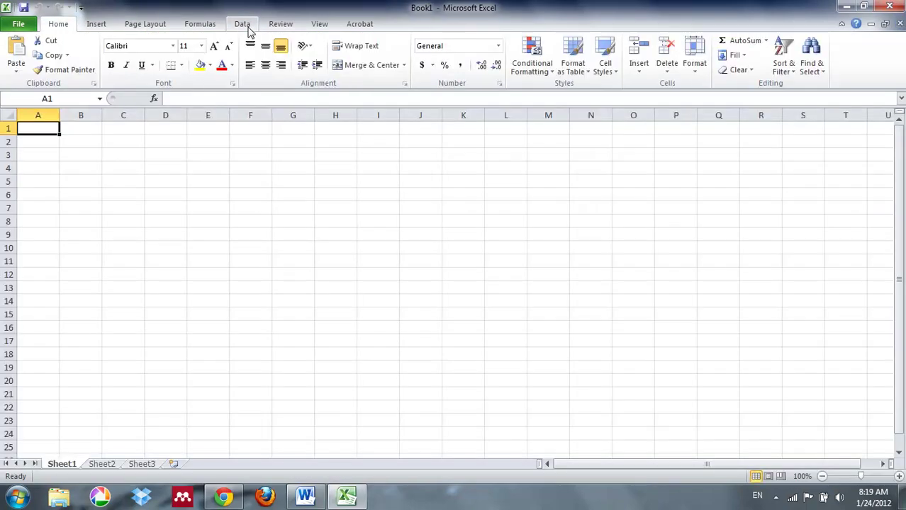
# Start an external data import from Access and show all file types in the Desktop folder
pyautogui.click(242, 25)
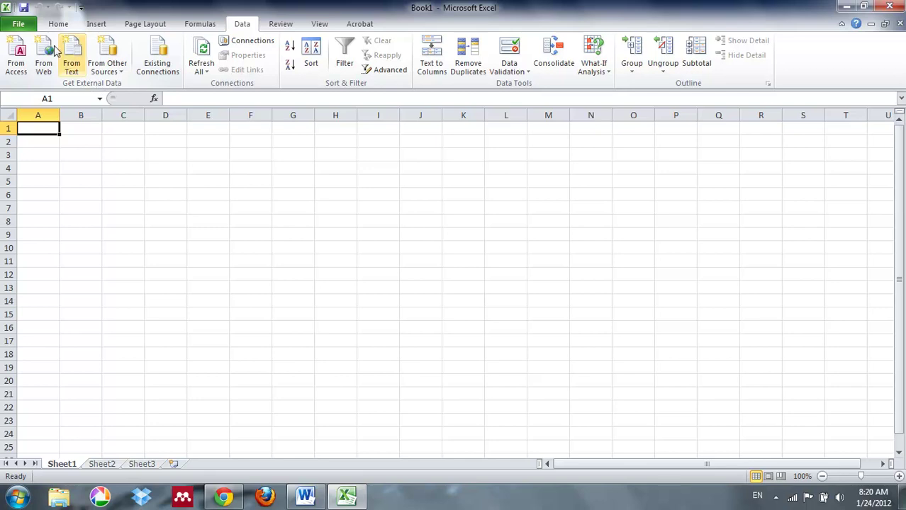
pyautogui.click(20, 54)
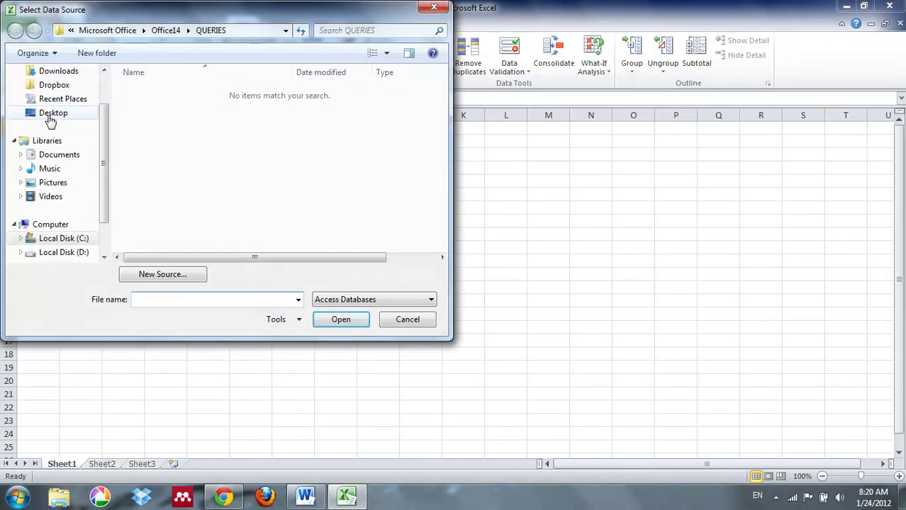
pyautogui.click(53, 113)
pyautogui.scroll(-2, 305, 178)
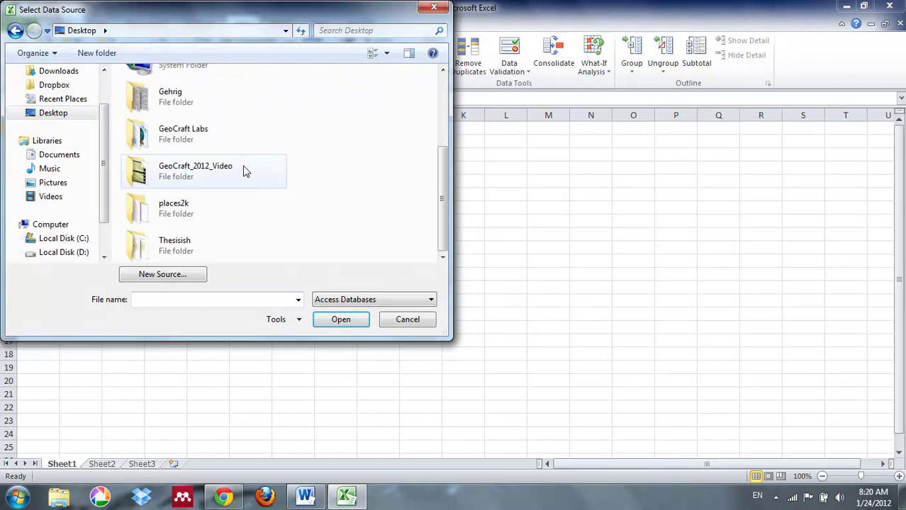
pyautogui.scroll(2, 248, 202)
pyautogui.scroll(-2, 256, 202)
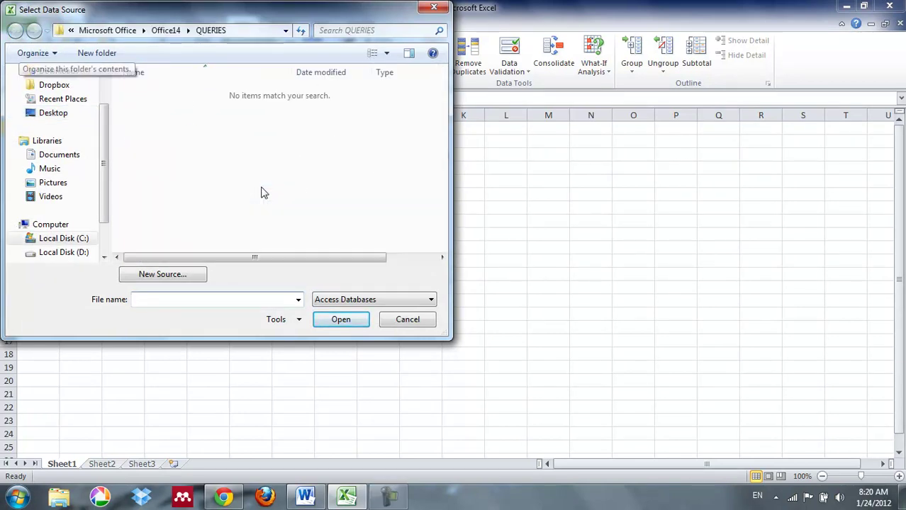
pyautogui.click(51, 113)
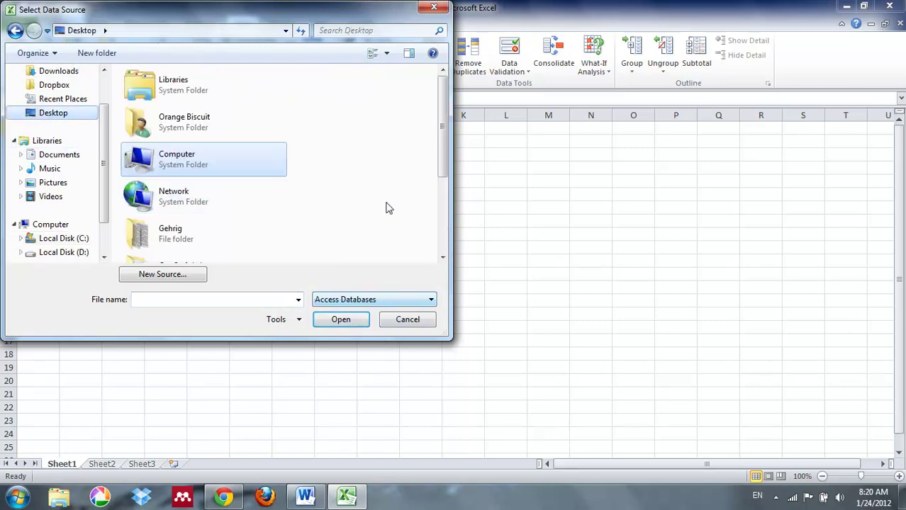
pyautogui.moveTo(445, 174); pyautogui.dragTo(449, 245)
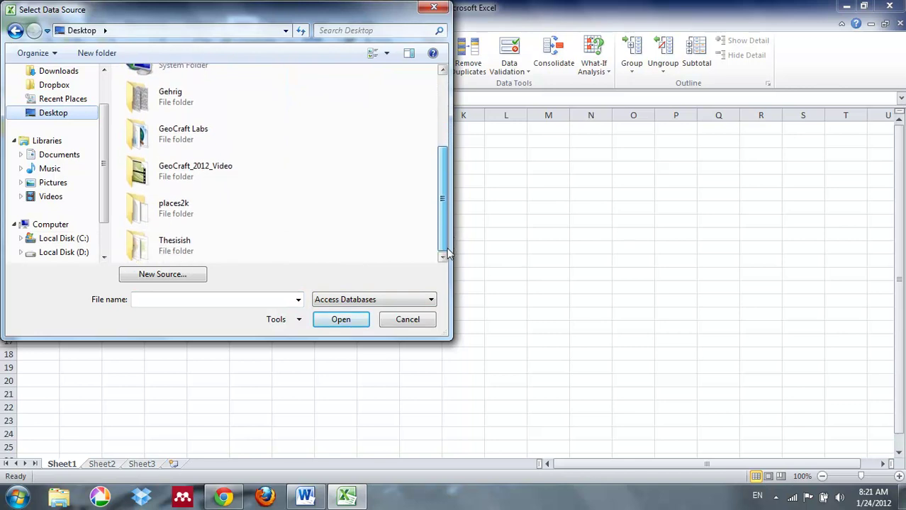
pyautogui.click(367, 299)
pyautogui.click(358, 312)
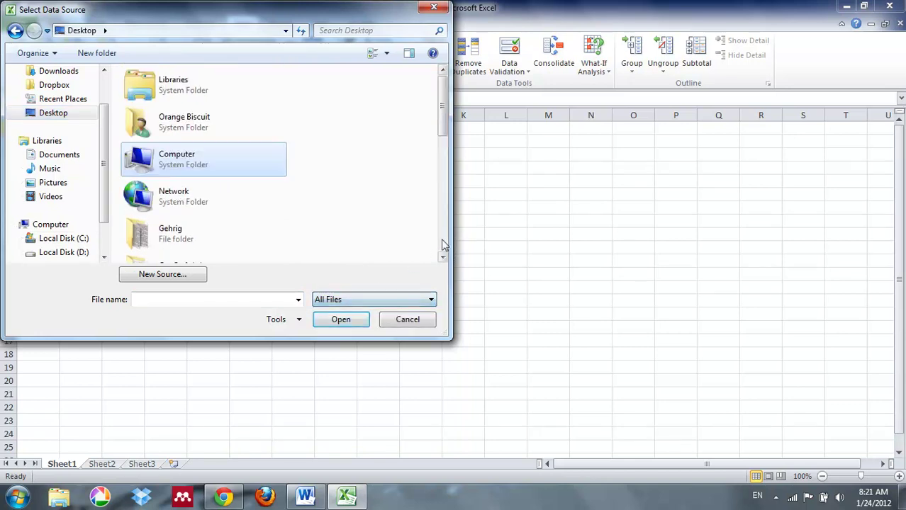
# Import the _lab2 table from the Desktop's lab2 workbook into Sheet1 at A1, with the first row as column headers
pyautogui.moveTo(446, 135); pyautogui.dragTo(454, 204)
pyautogui.scroll(-3, 181, 197)
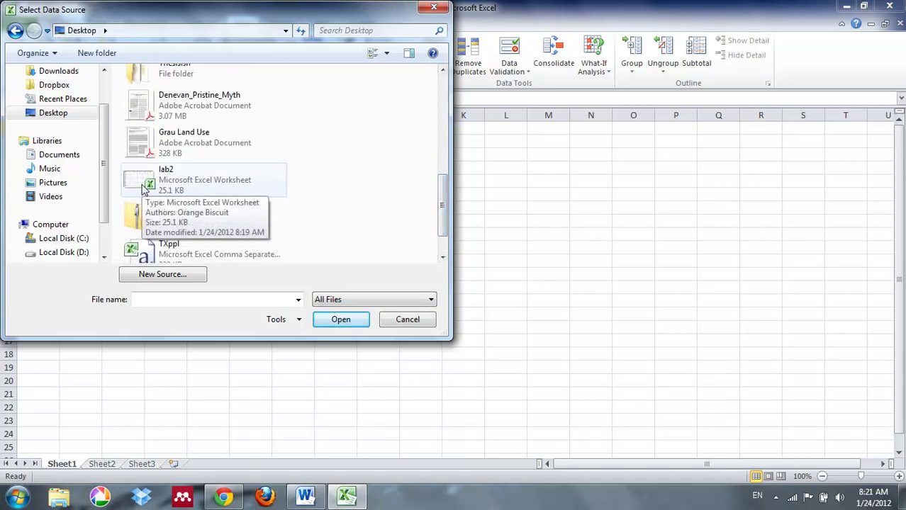
pyautogui.doubleClick(142, 188)
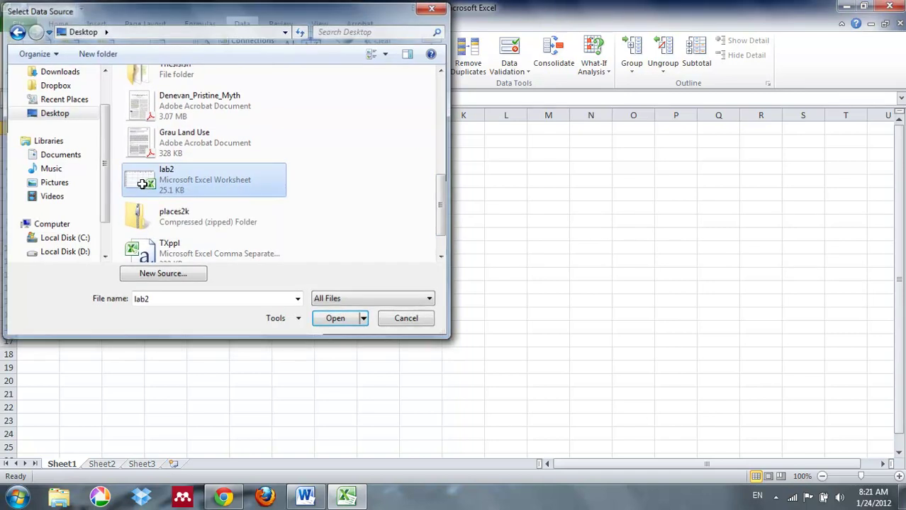
pyautogui.click(423, 279)
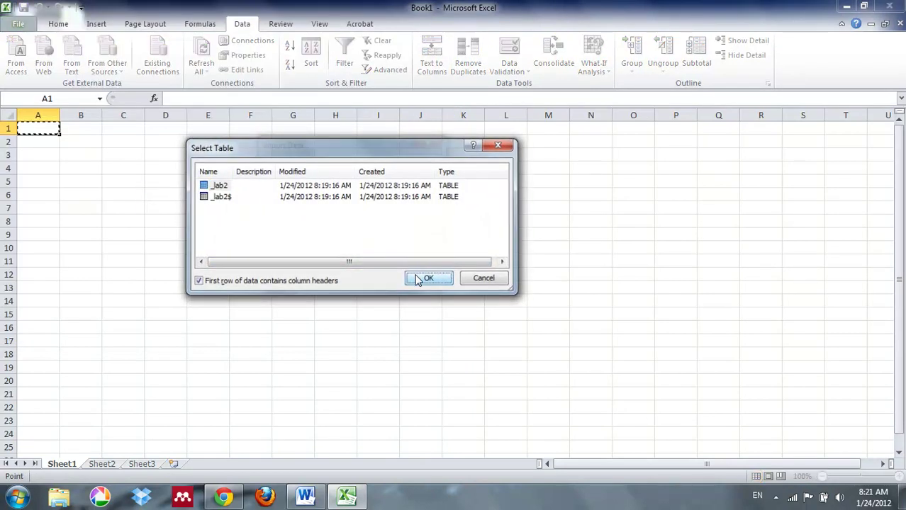
pyautogui.click(361, 283)
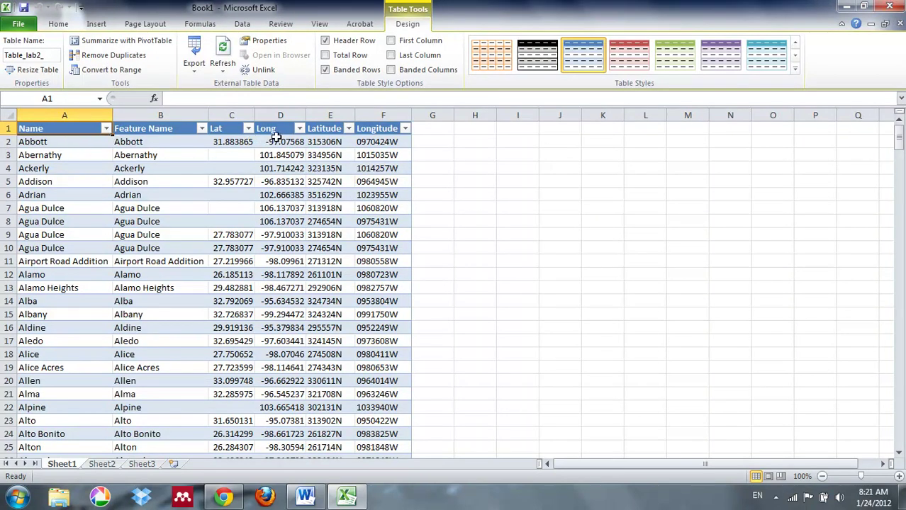
# Add the column headers LatDD, LatMin and LatSec in G1 to I1
pyautogui.click(428, 128)
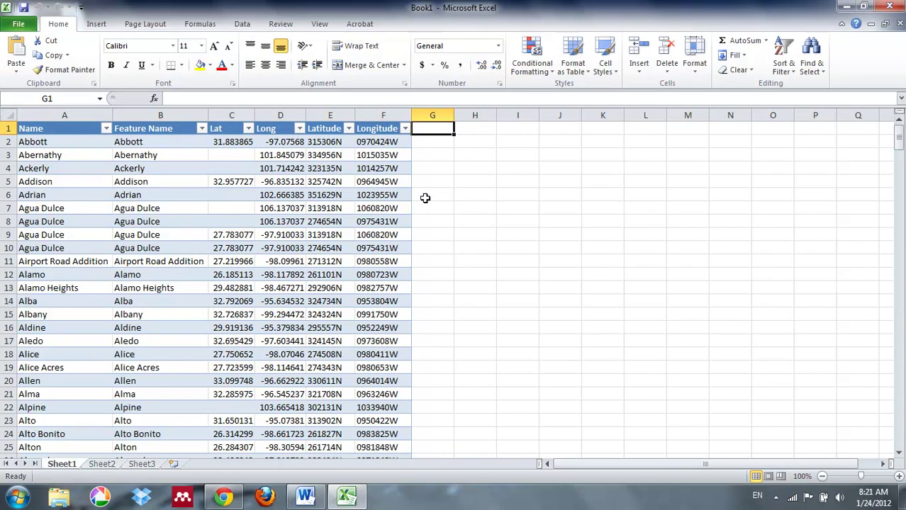
pyautogui.write('LatDD')
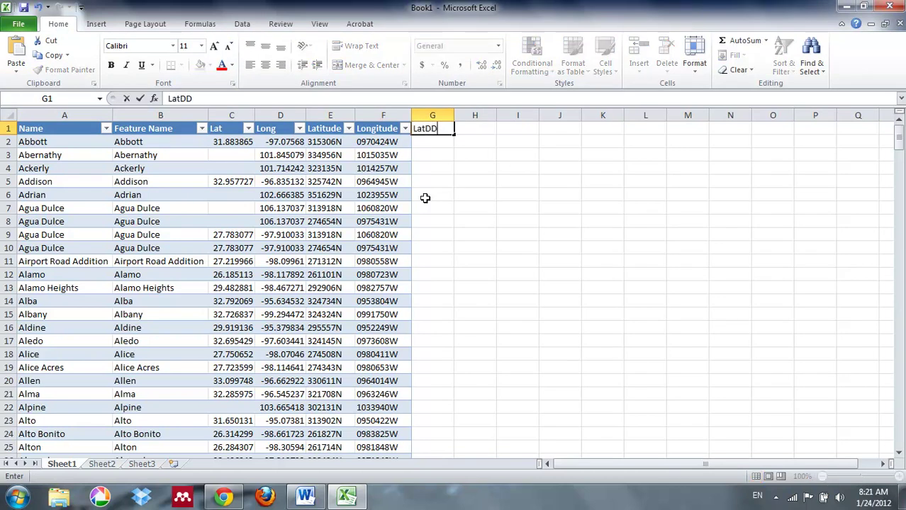
pyautogui.press('Tab')
pyautogui.write('LatMin')
pyautogui.press('Tab')
pyautogui.write('LatSec')
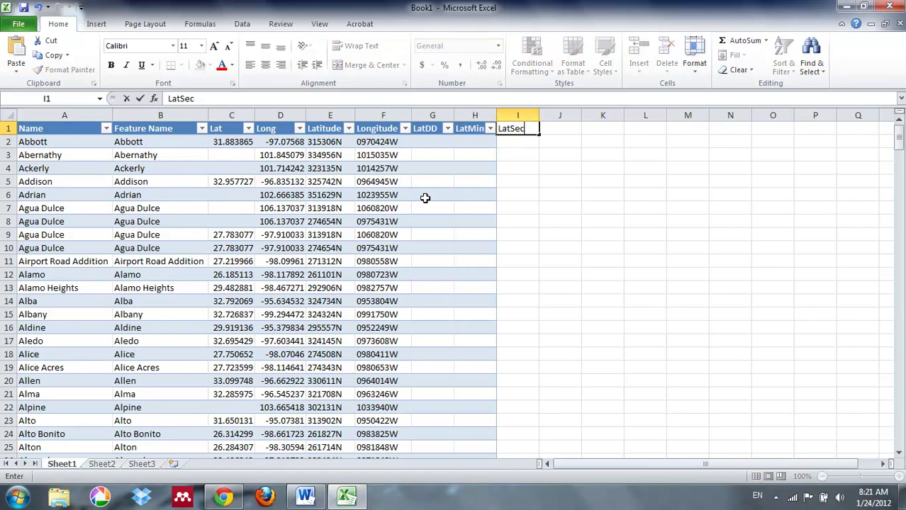
pyautogui.press('Tab')
# Add the column headers LongDD, LongMI and LongSec in J1 to L1
pyautogui.write('Lat')
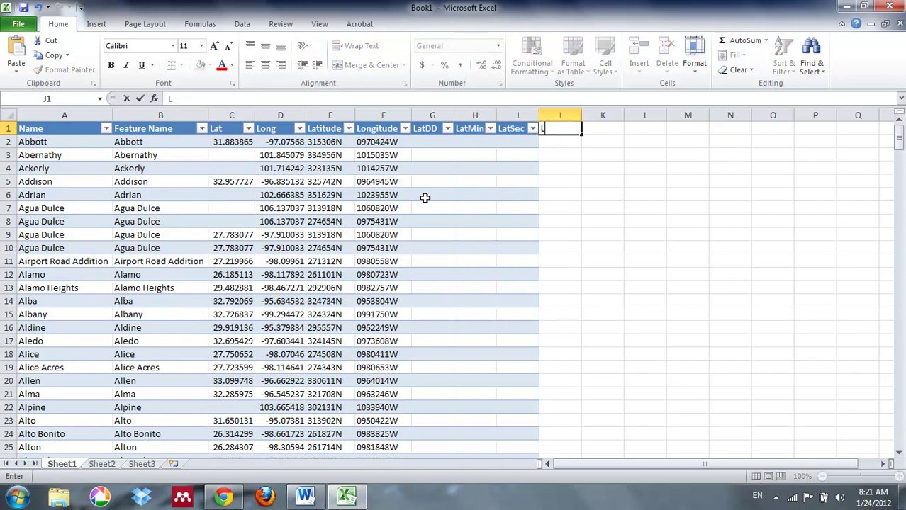
pyautogui.press('BackSpace')
pyautogui.press('BackSpace')
pyautogui.write('ongDD')
pyautogui.press('Tab')
pyautogui.write('LongMi')
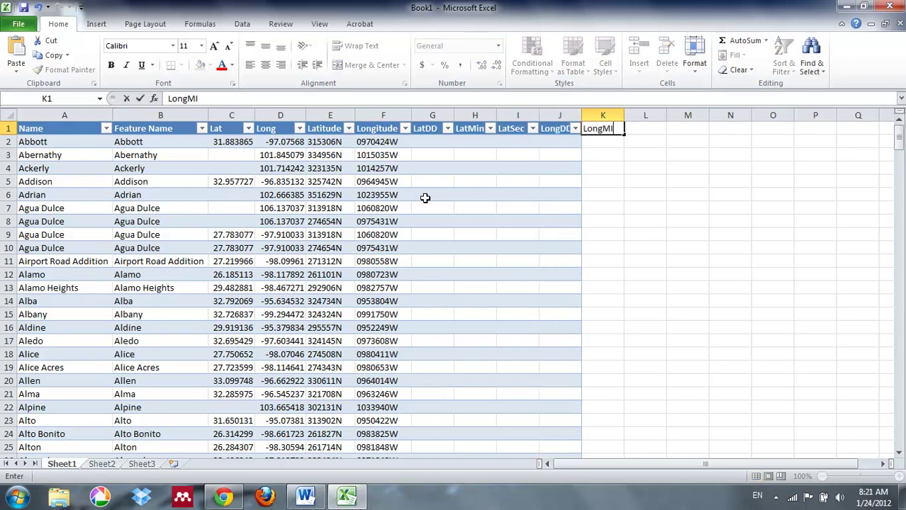
pyautogui.press('Tab')
pyautogui.write('Long')
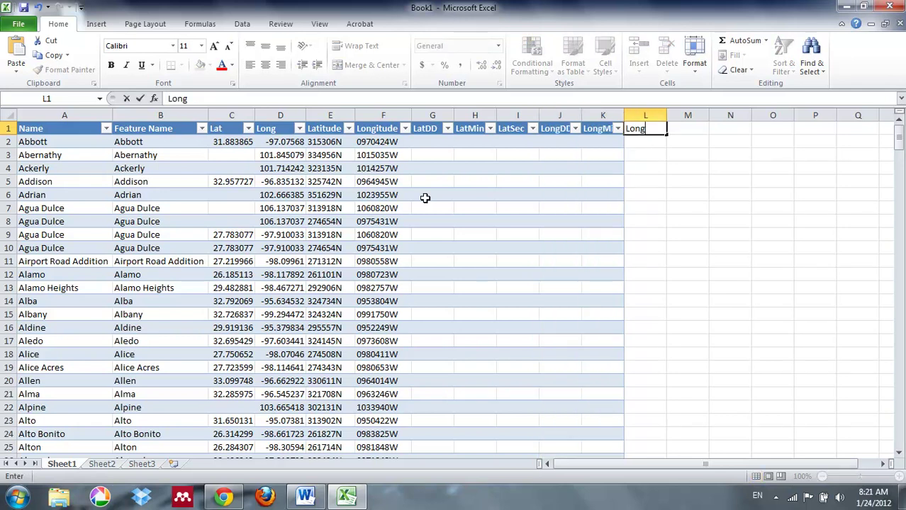
pyautogui.write('Sec')
pyautogui.press('Tab')
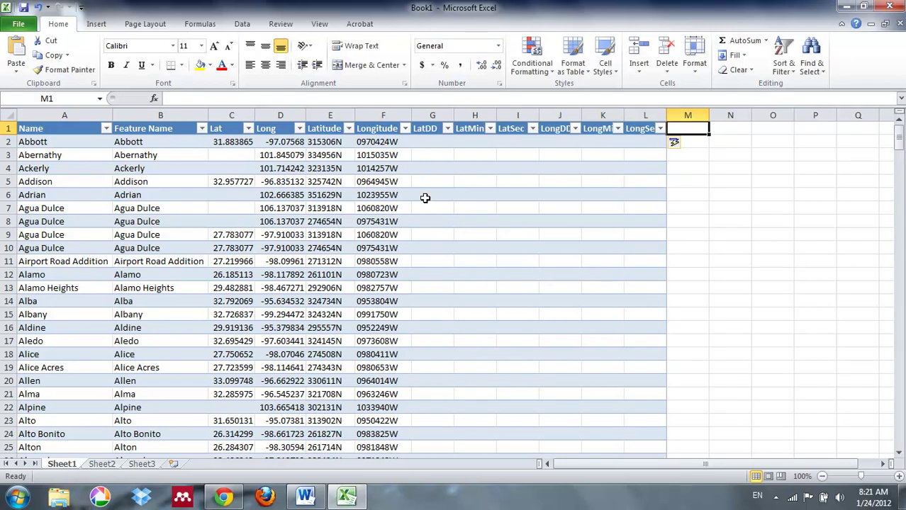
# Add the headers Latitude USGS and Longitude USGS in M1 and N1 and fit both column widths to them
pyautogui.write('Latitud')
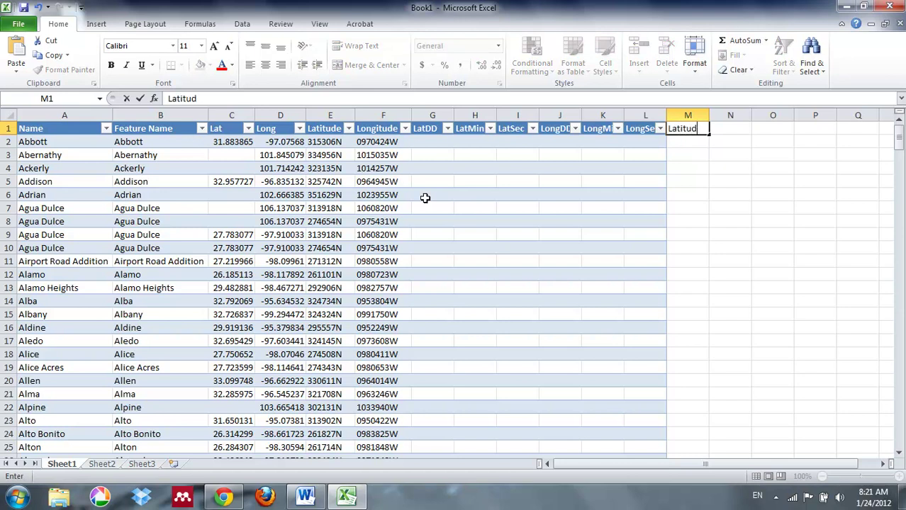
pyautogui.write('e (DD)')
pyautogui.press('Tab')
pyautogui.write('Lon')
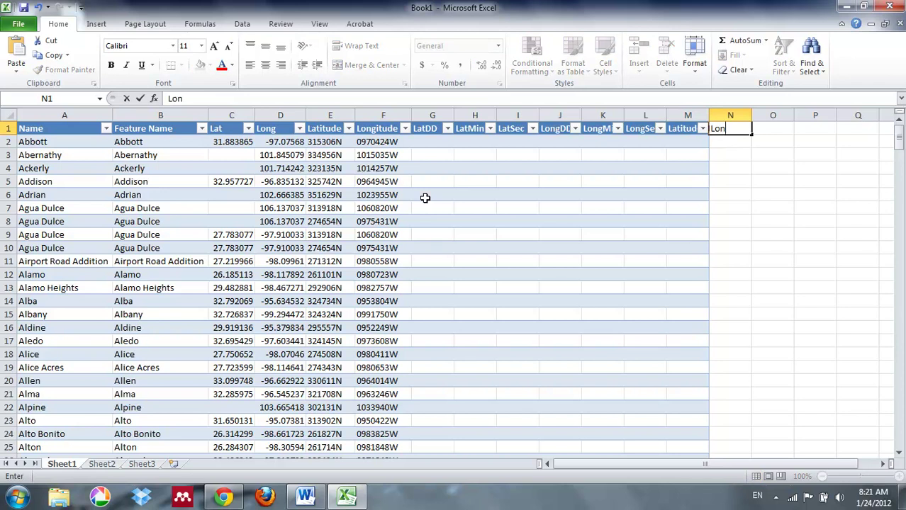
pyautogui.write('gitude USGS')
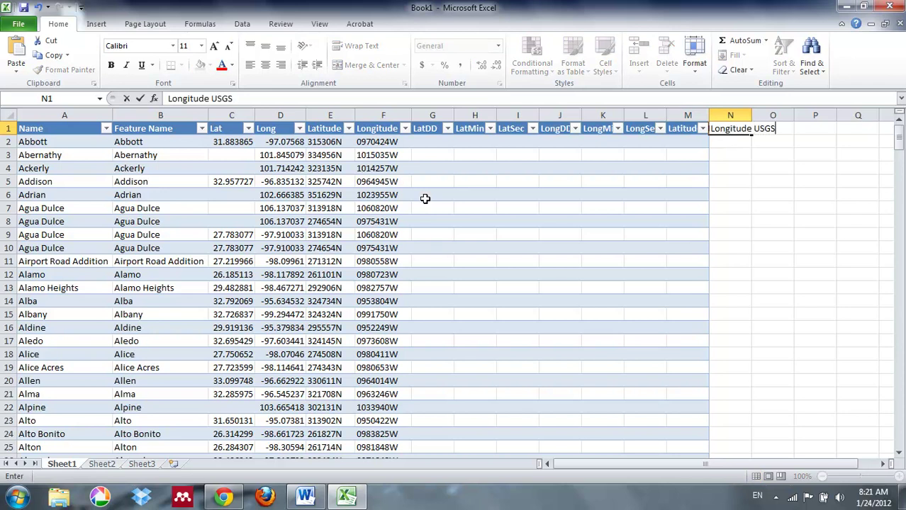
pyautogui.click(687, 114)
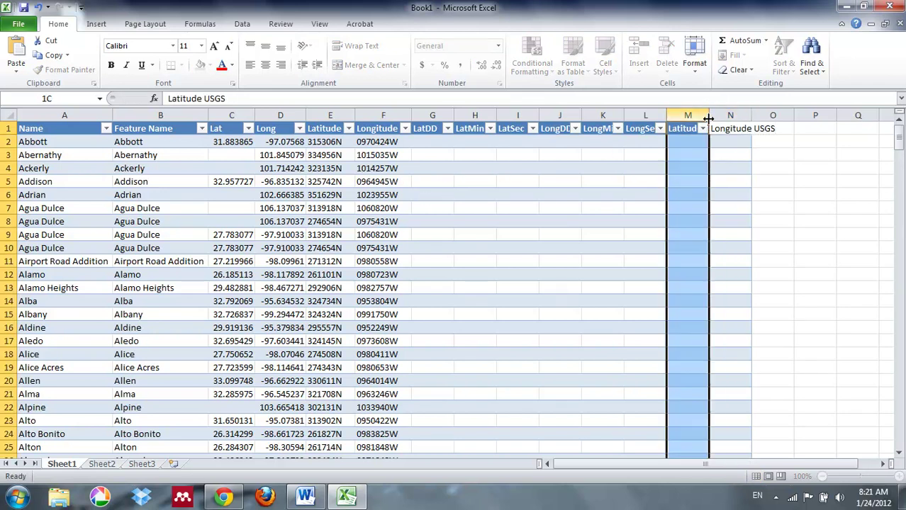
pyautogui.doubleClick(709, 115)
pyautogui.doubleClick(782, 115)
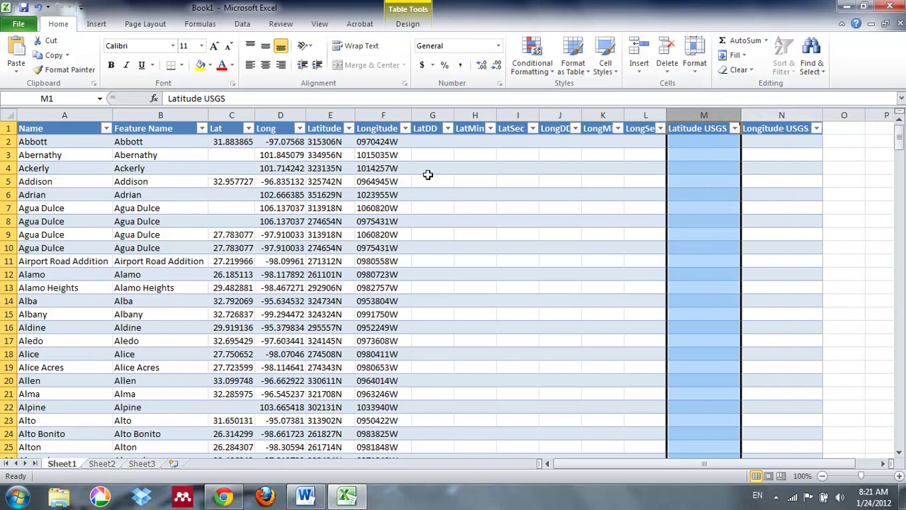
# Fill the LatDD column with the formula =value(mid(e2,1,2)), entered in G2
pyautogui.click(432, 143)
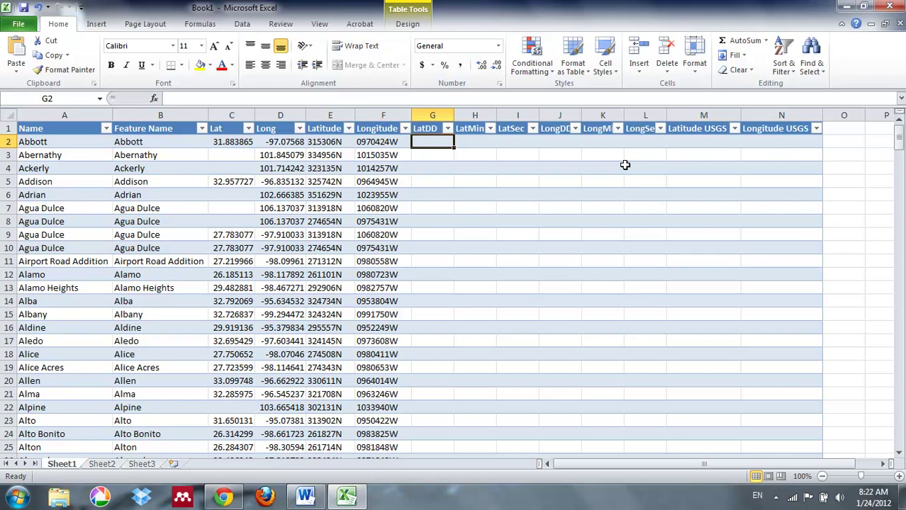
pyautogui.write('=')
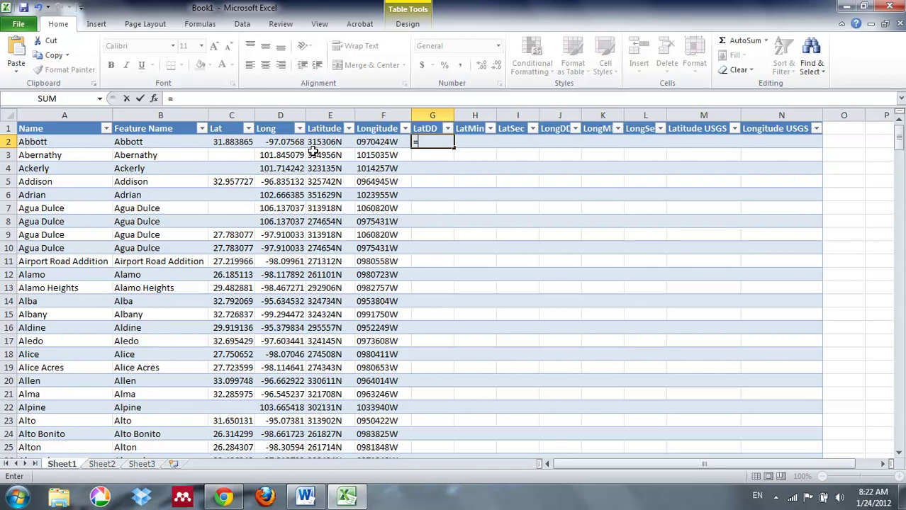
pyautogui.write('value(mid')
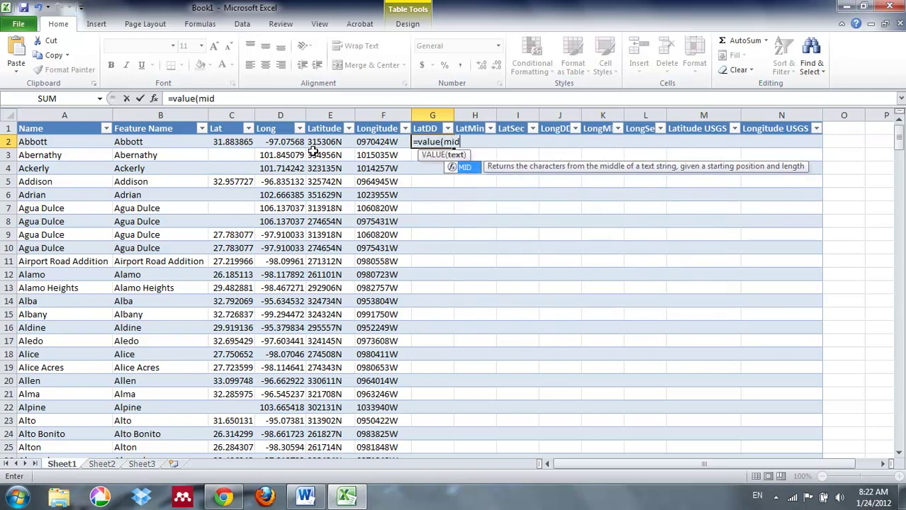
pyautogui.write('(e2,')
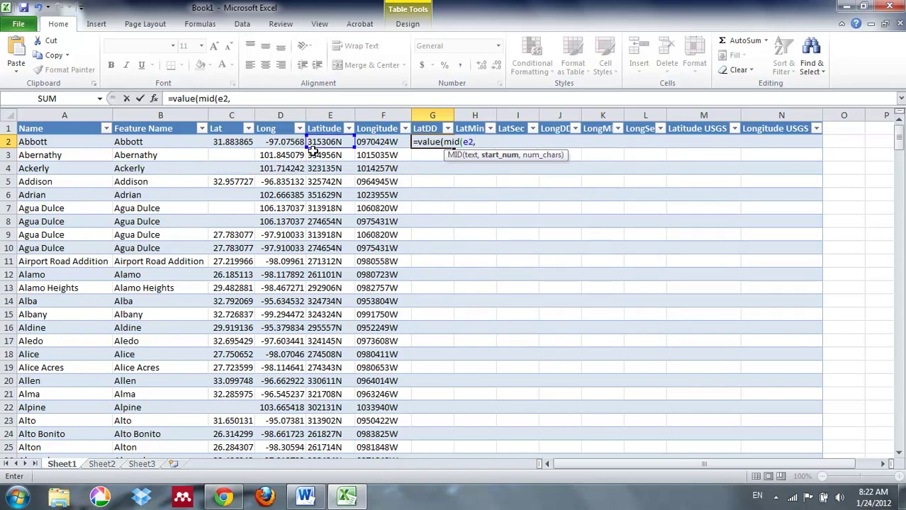
pyautogui.write('1,2))')
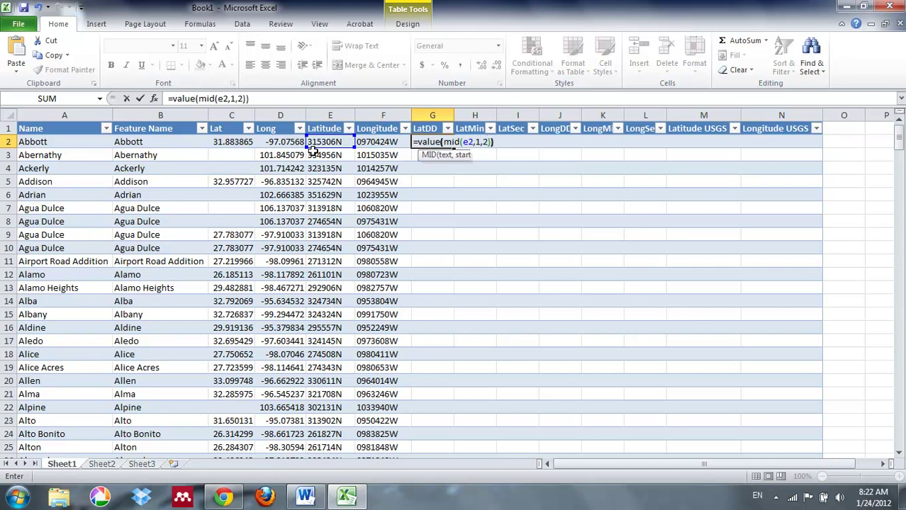
pyautogui.press('Return')
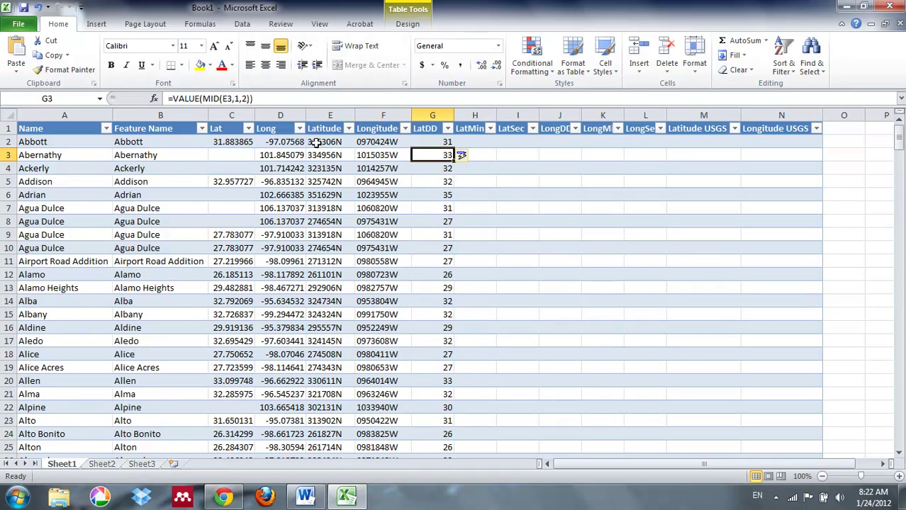
# Fill the LatMin column with the formula =value(mid(e2,3,2)), entered in H2
pyautogui.click(484, 143)
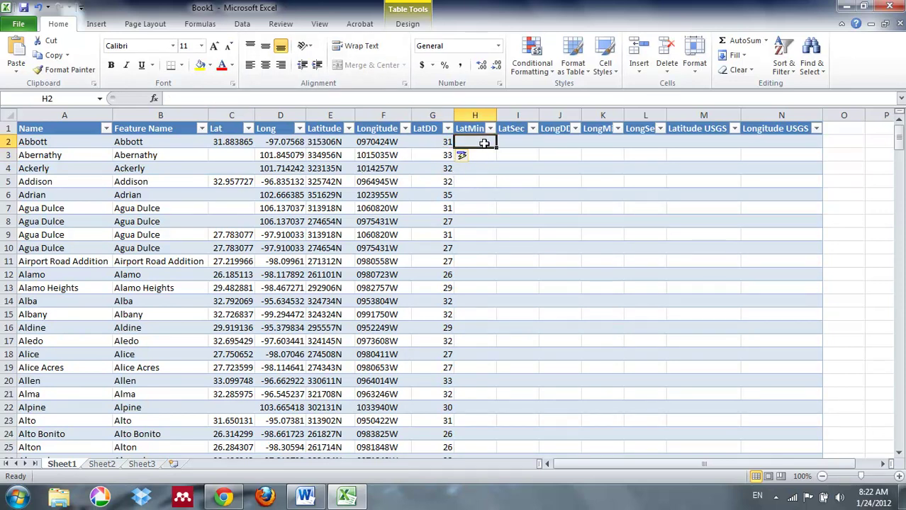
pyautogui.write('=value(m')
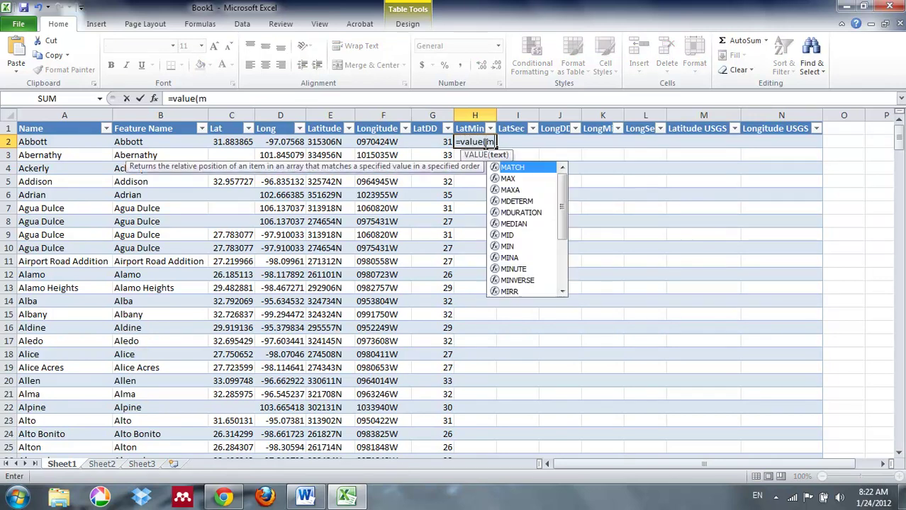
pyautogui.write('id(')
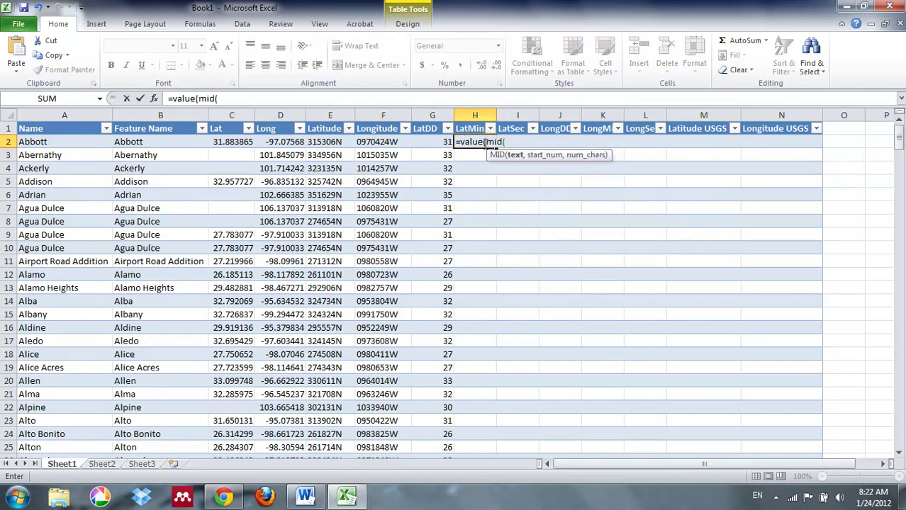
pyautogui.write('e2,3,2))')
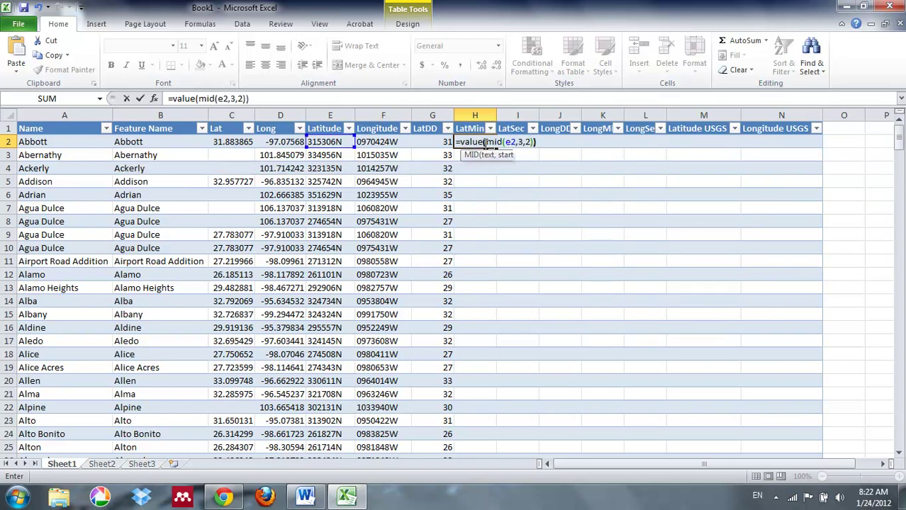
pyautogui.press('Return')
# Fill the LatSec column with the formula =value(mid(e2,5,2)), entered in I2
pyautogui.click(509, 142)
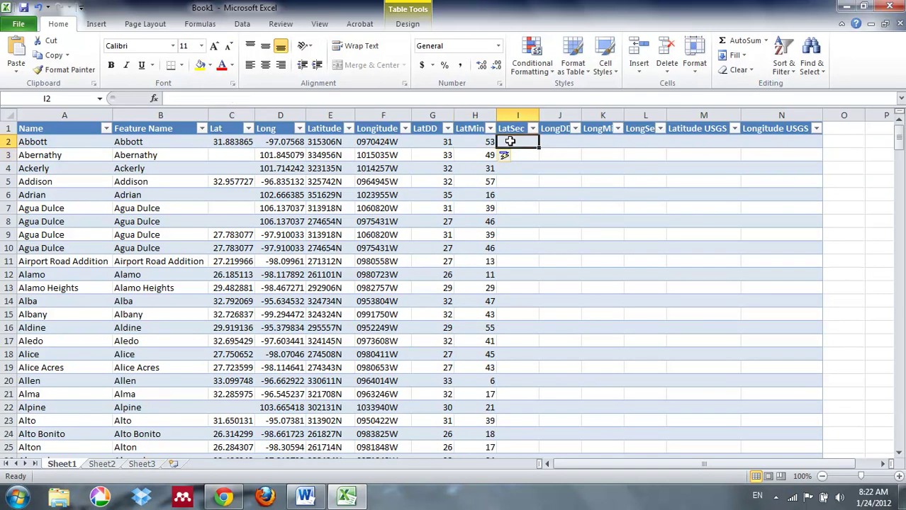
pyautogui.write('=')
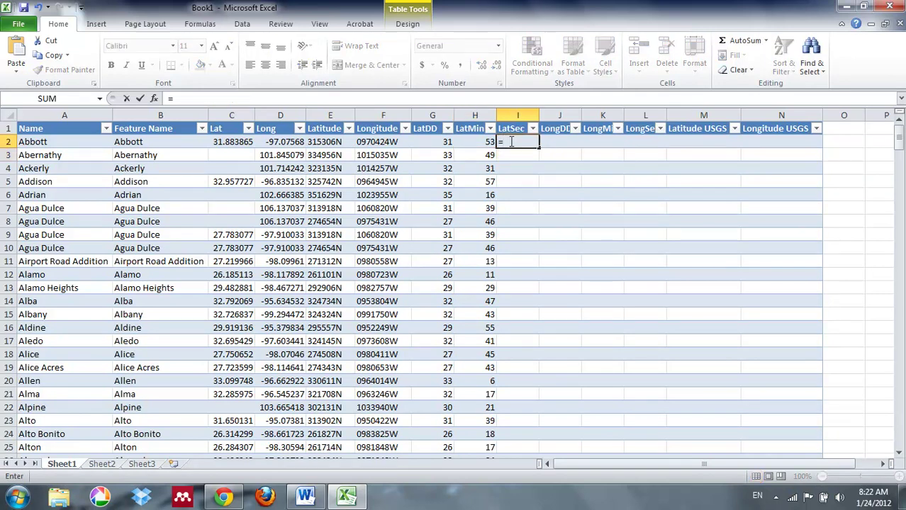
pyautogui.write('value')
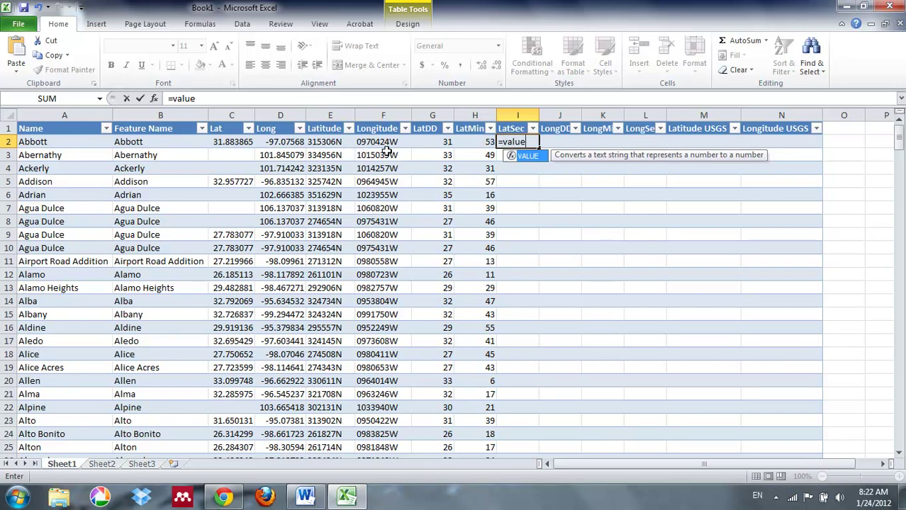
pyautogui.write('(')
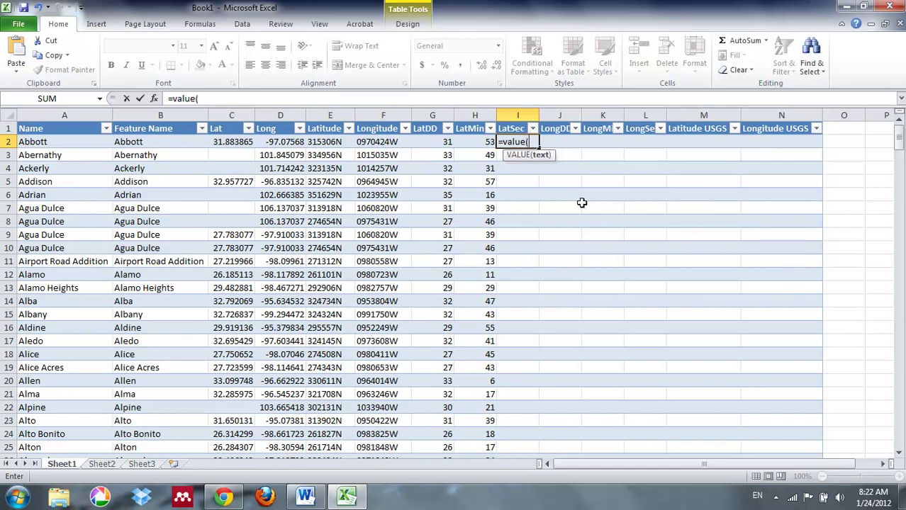
pyautogui.write('mid')
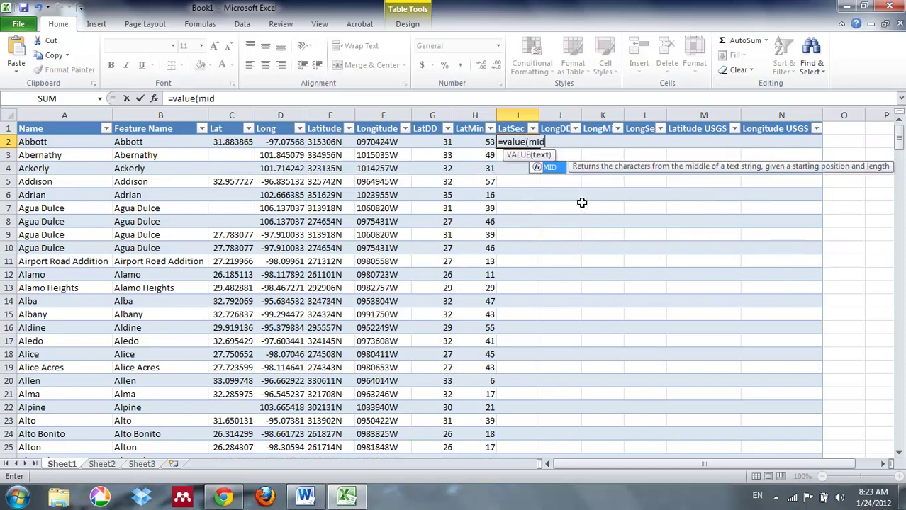
pyautogui.write('(e2,')
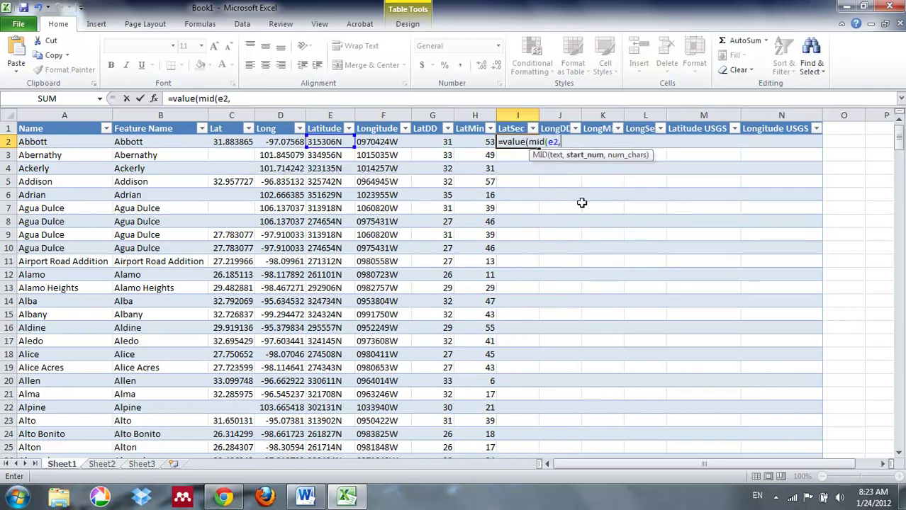
pyautogui.write('5,2))')
pyautogui.press('Return')
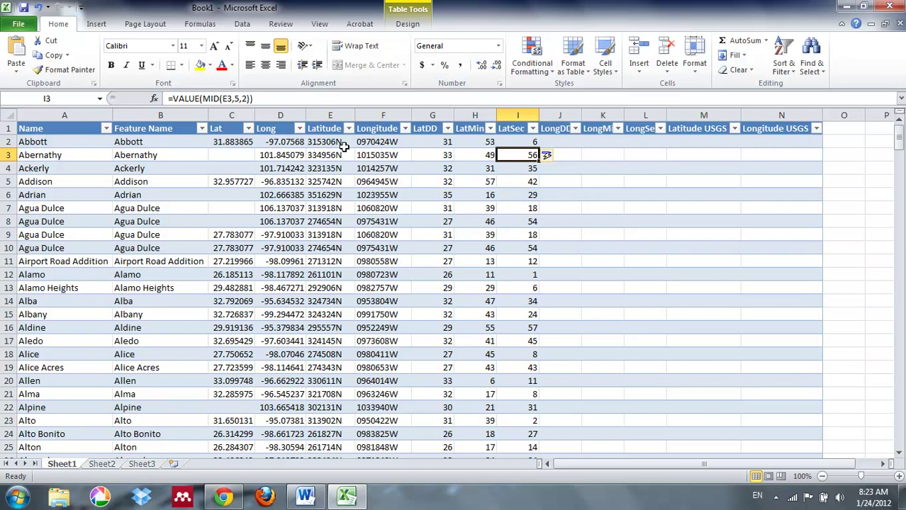
# Fill the LongDD column with the formula =value(mid(f2,1,3)), entered in J2
pyautogui.click(555, 145)
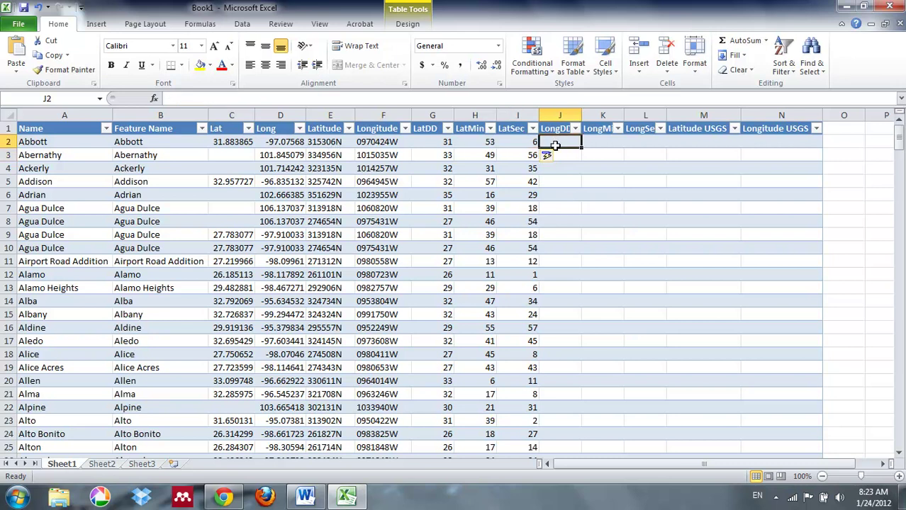
pyautogui.write('=value(mio')
pyautogui.write('(')
pyautogui.press('BackSpace')
pyautogui.press('BackSpace')
pyautogui.write('d(')
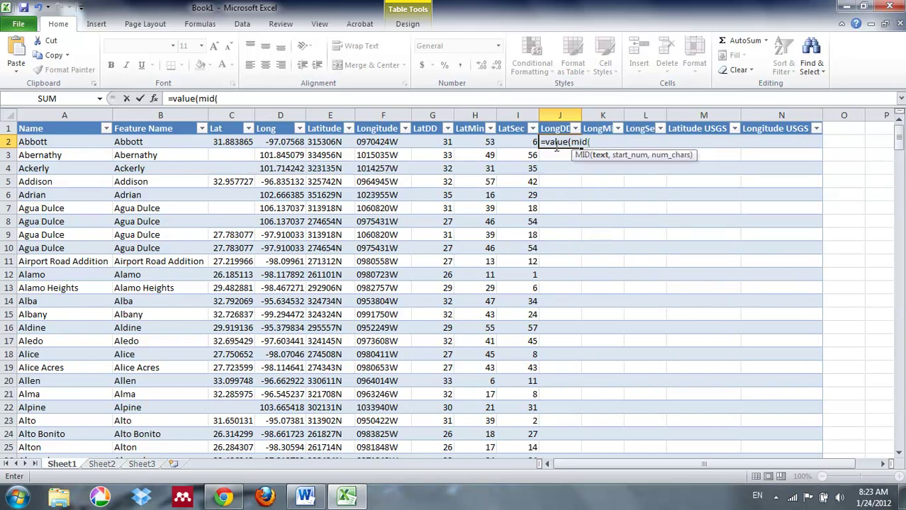
pyautogui.write('f2,')
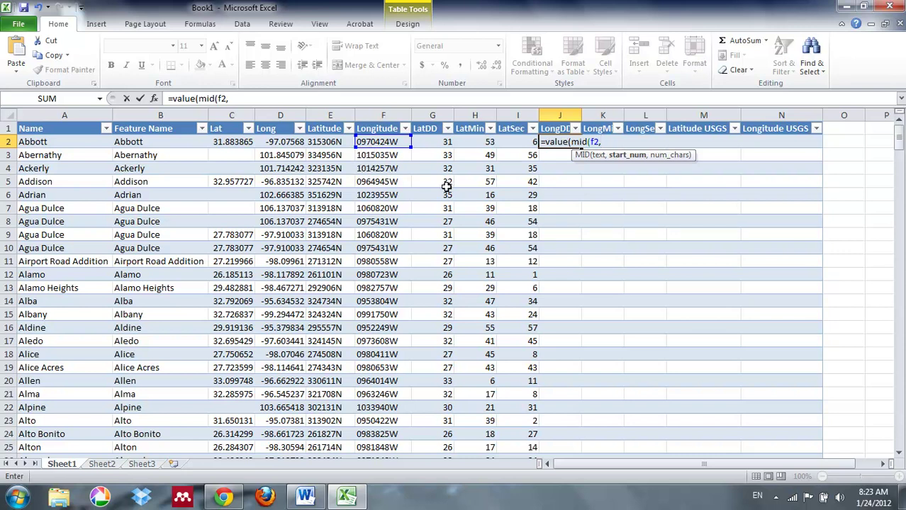
pyautogui.write('1,')
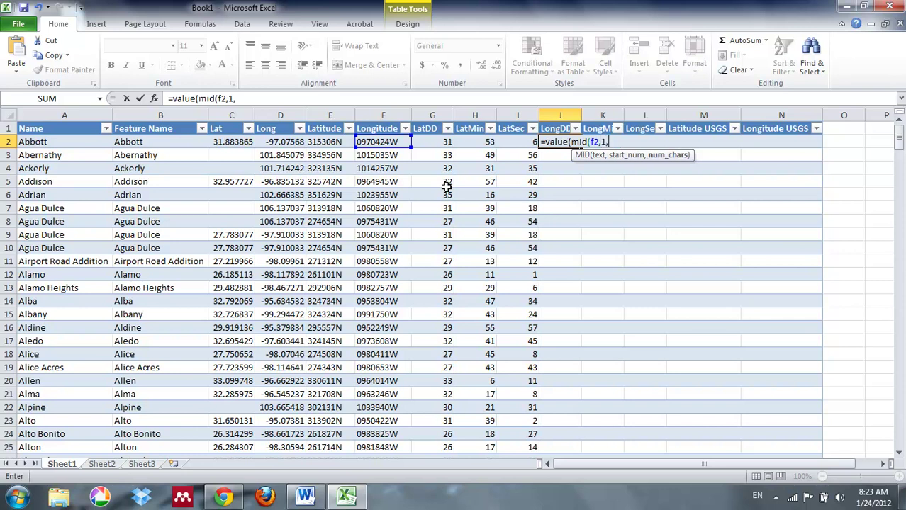
pyautogui.write('3))')
pyautogui.press('Return')
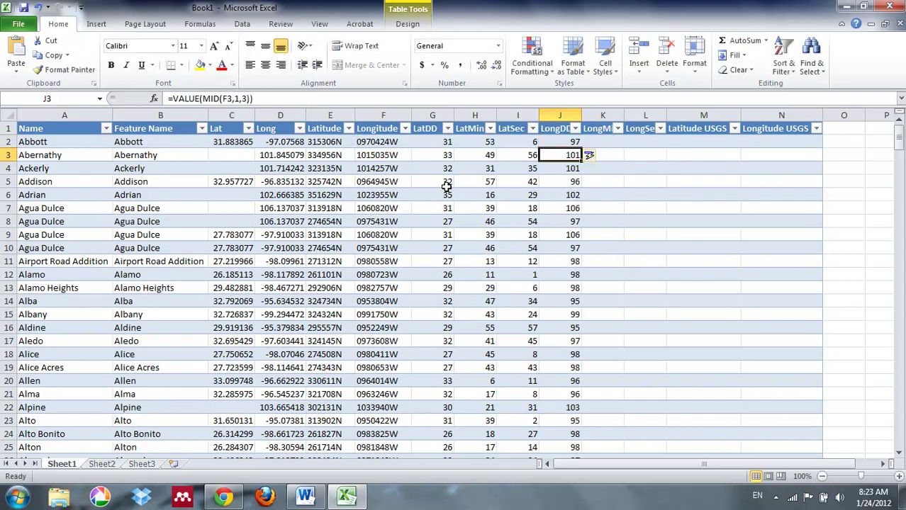
# Fill the LongMI column with the formula =value(mid(f2,4,2)), entered in K2
pyautogui.click(601, 143)
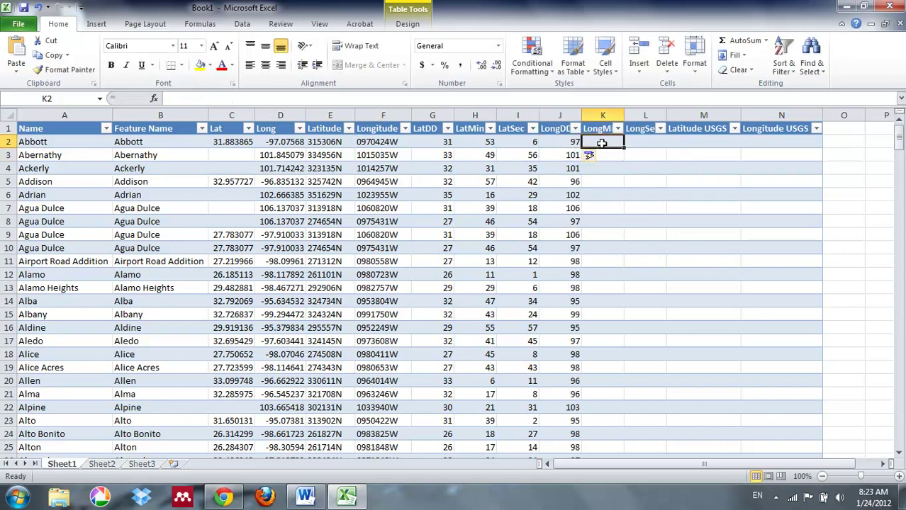
pyautogui.write('=')
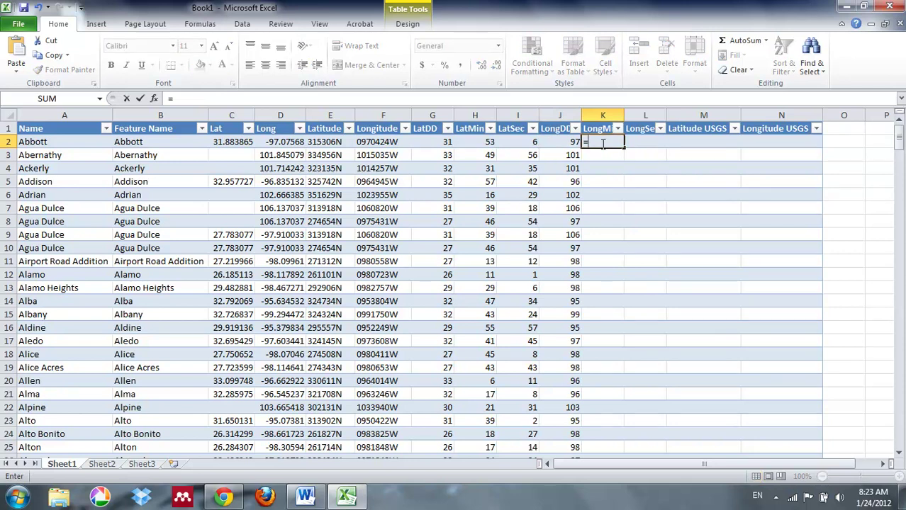
pyautogui.write('value(')
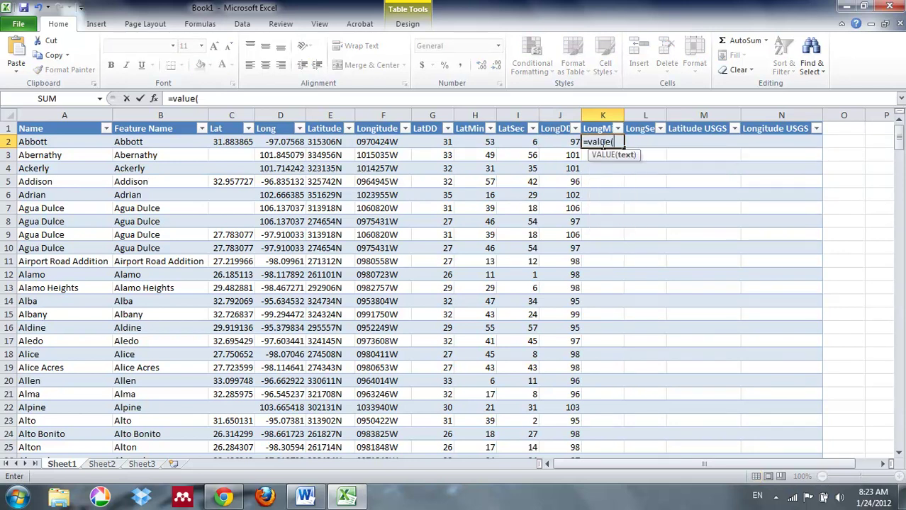
pyautogui.write('mi')
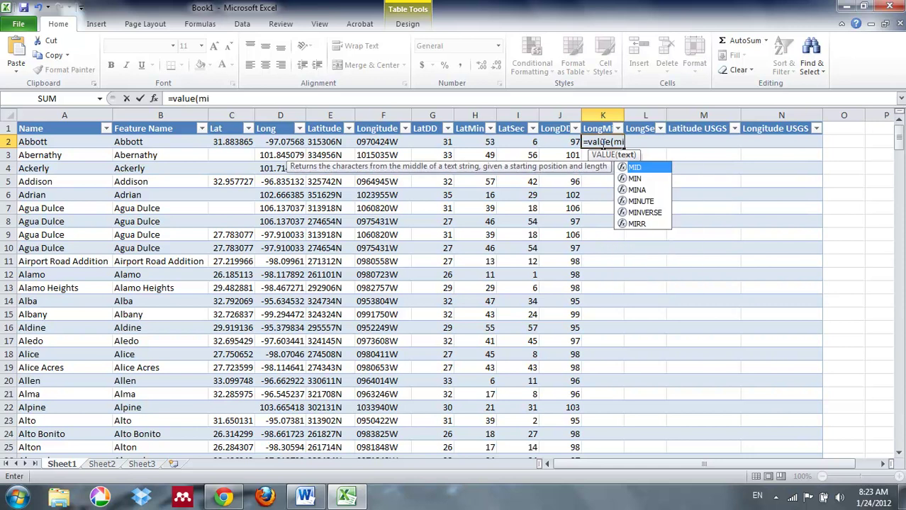
pyautogui.write('d(f')
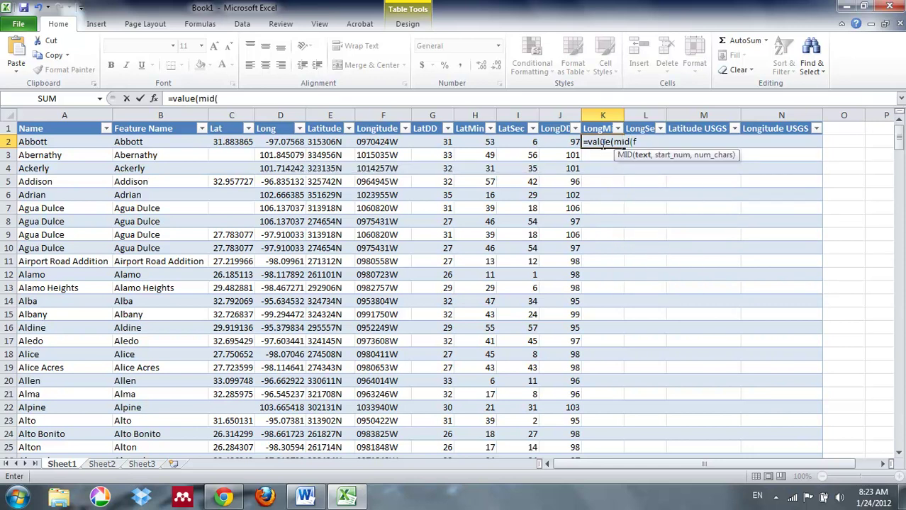
pyautogui.write('2,4')
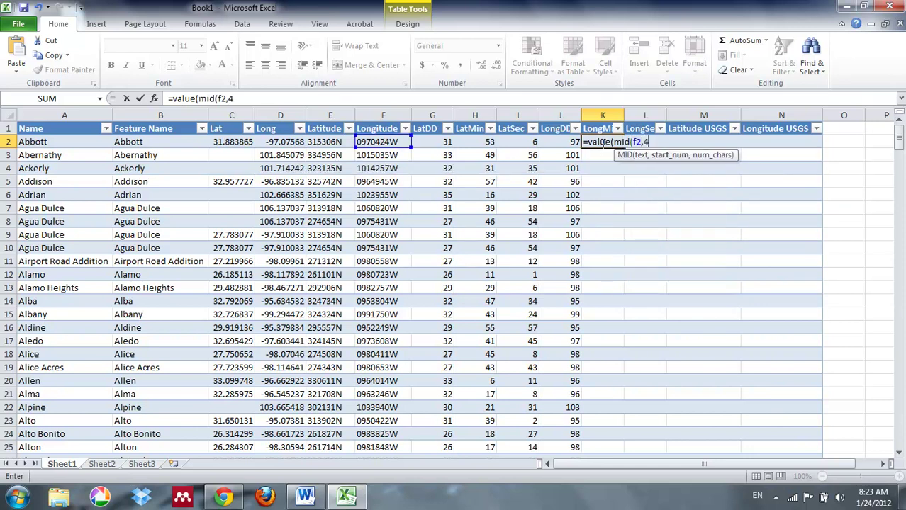
pyautogui.write(',2))')
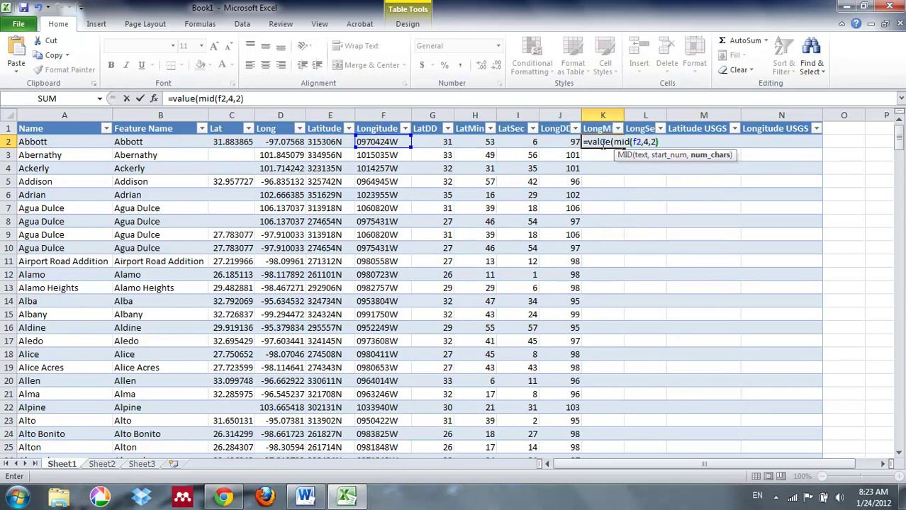
pyautogui.press('Return')
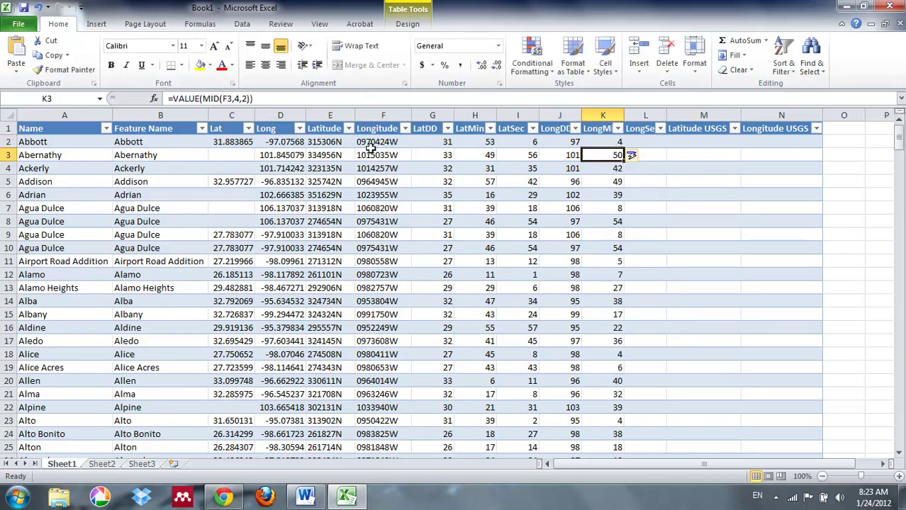
# Fill the LongSec column with the formula =value(mid(f2,6,2)), entered in L2
pyautogui.click(646, 145)
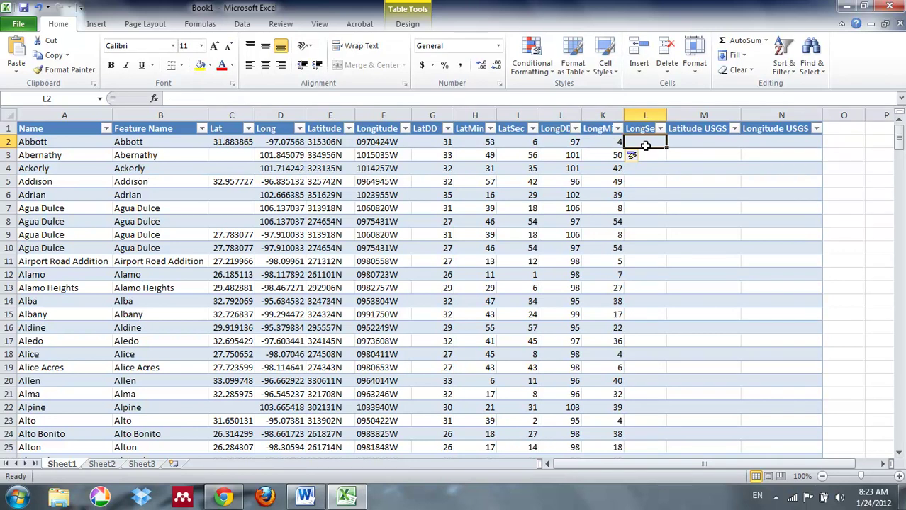
pyautogui.write('=value')
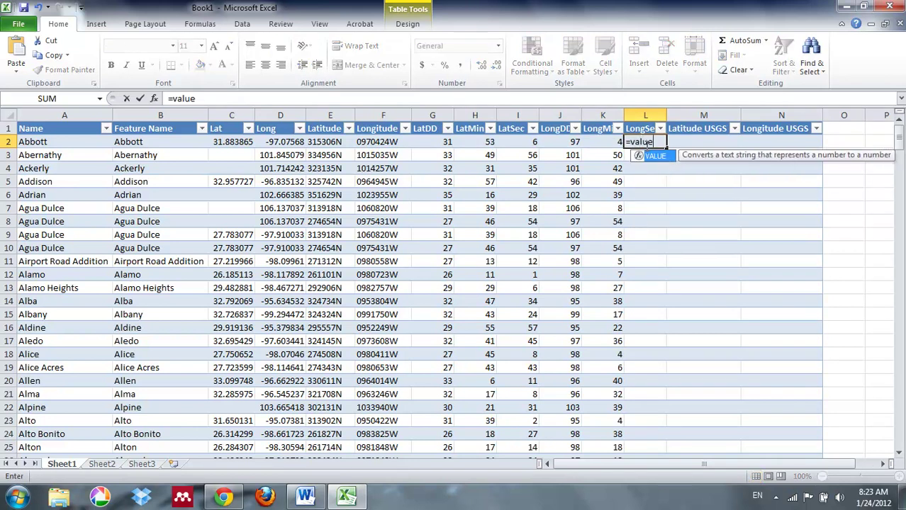
pyautogui.write('(mid(')
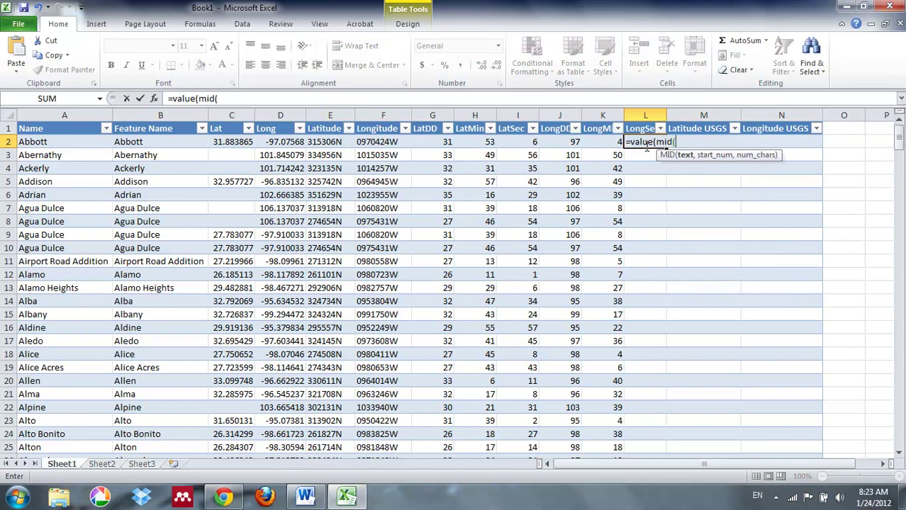
pyautogui.write('f2,6,2))')
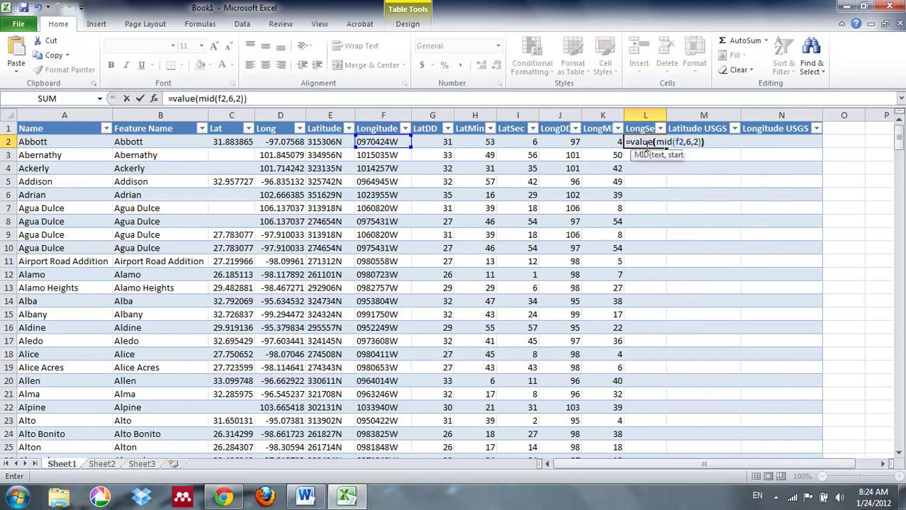
pyautogui.press('Return')
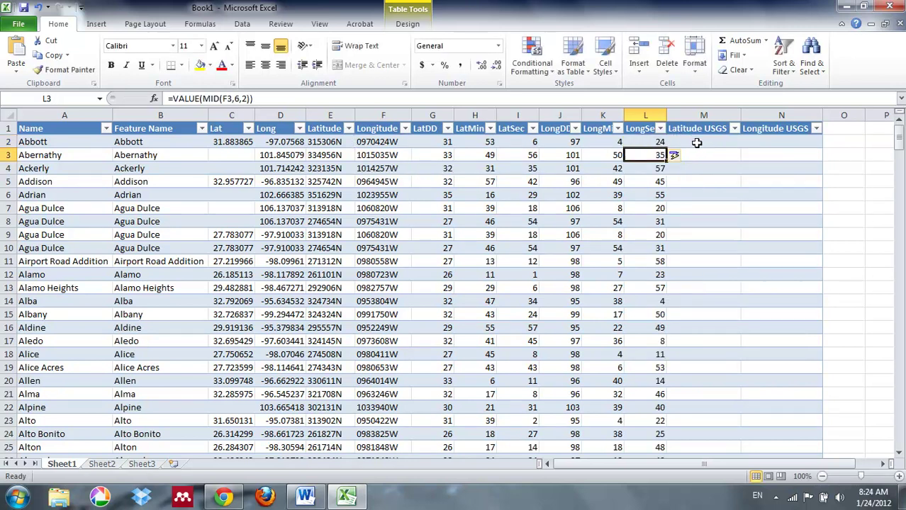
# Fill the Latitude USGS column with the formula =value(g2+h2/60+i2/3600)*(1), entered in M2
pyautogui.click(694, 143)
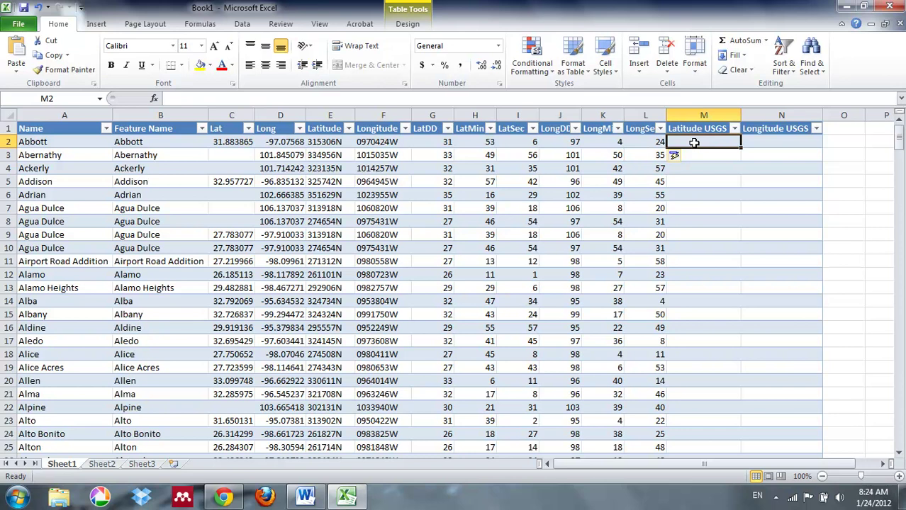
pyautogui.write('=')
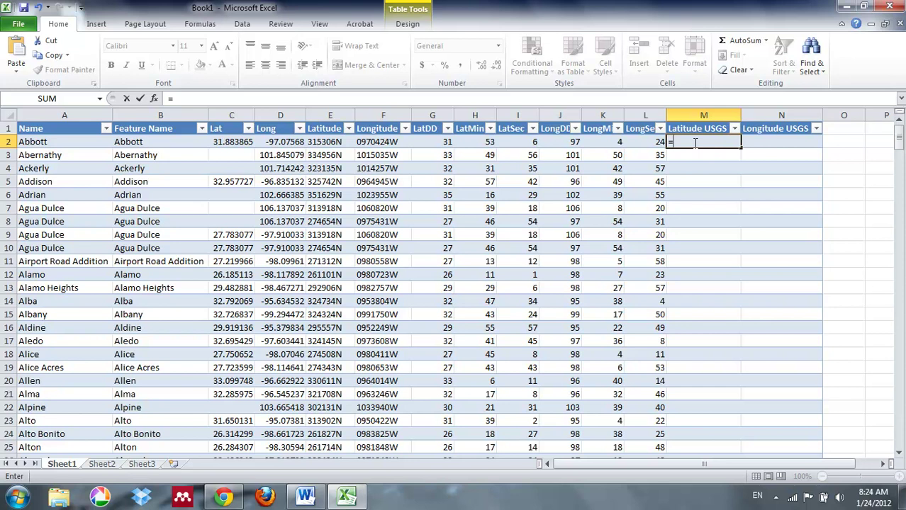
pyautogui.write('value(')
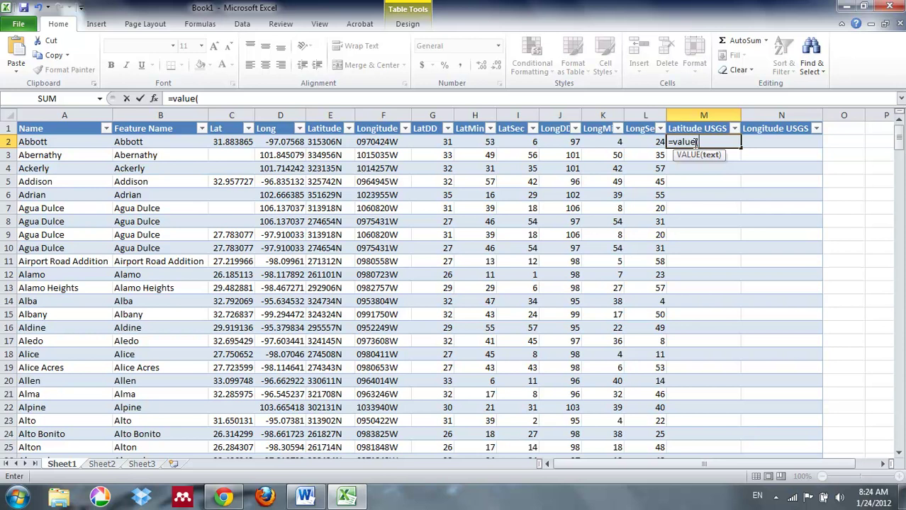
pyautogui.write('g2+h')
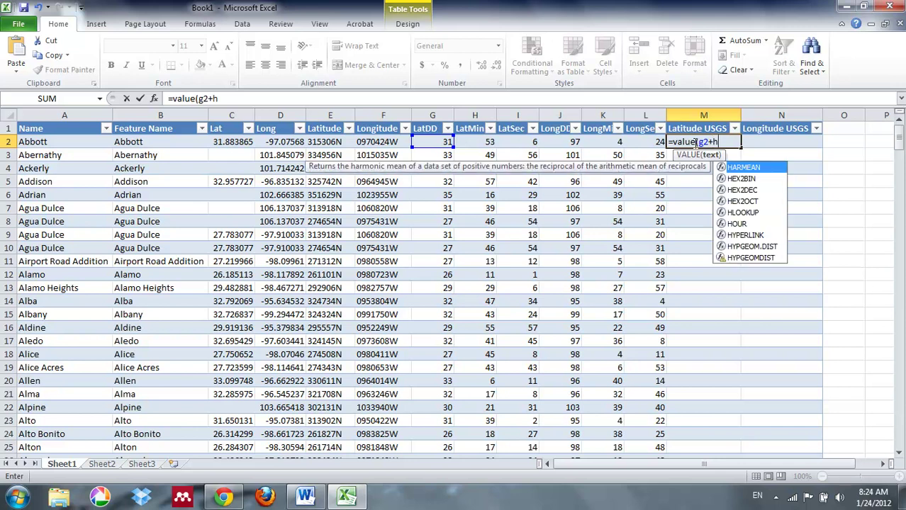
pyautogui.write('2/60')
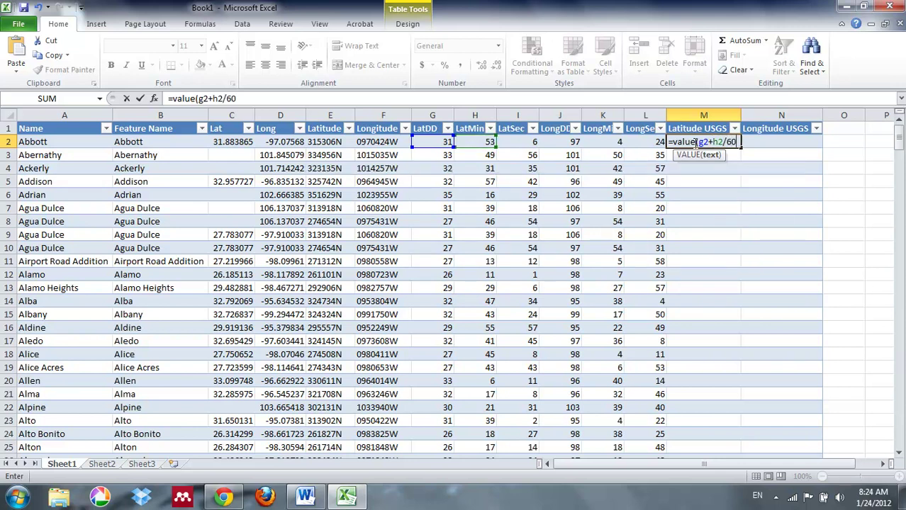
pyautogui.write('+i2')
pyautogui.write('/36')
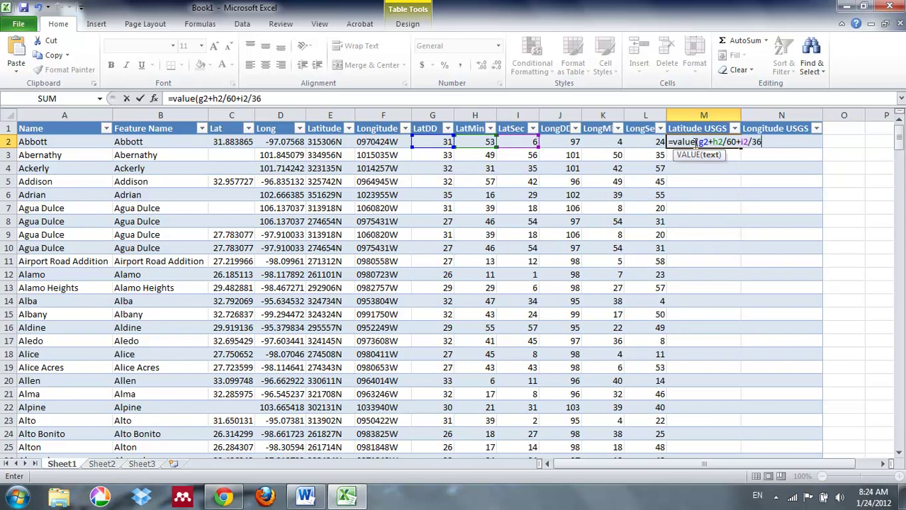
pyautogui.write('00')
pyautogui.hotkey('shift', 'End')
pyautogui.write(')')
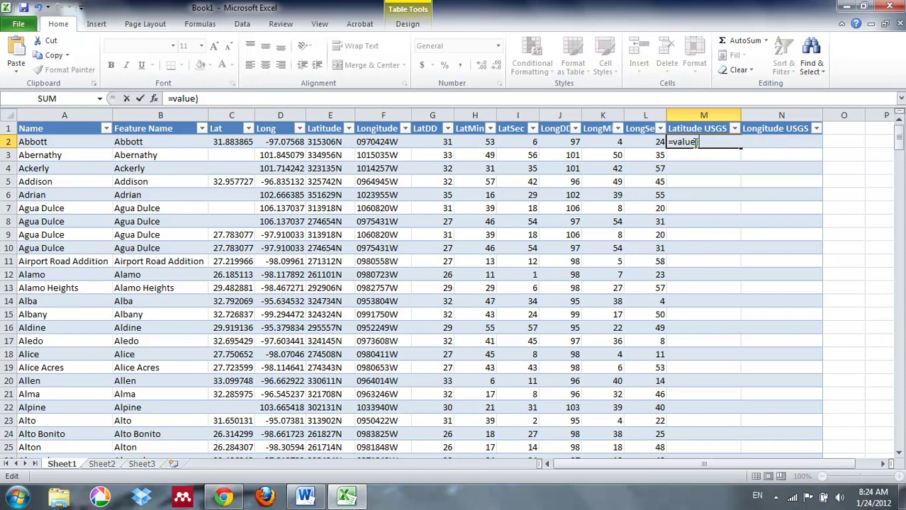
pyautogui.press('BackSpace')
pyautogui.write('(')
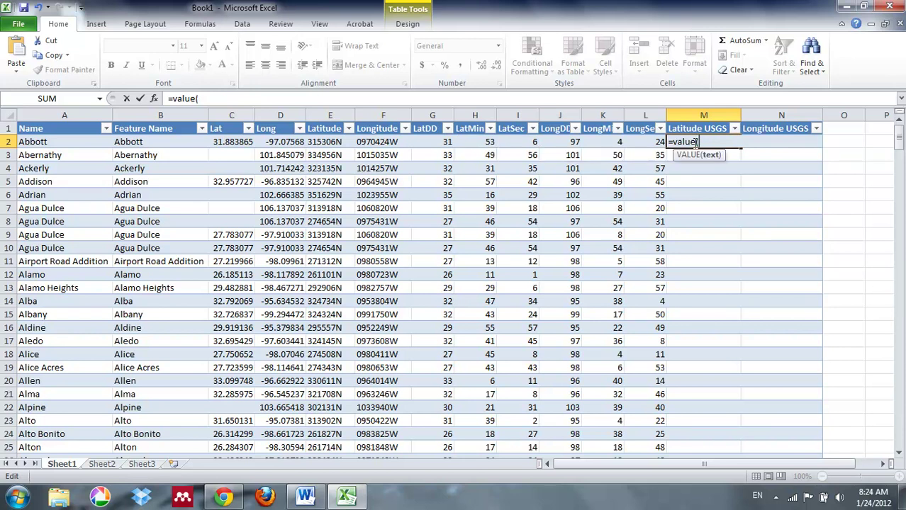
pyautogui.write('g2+h')
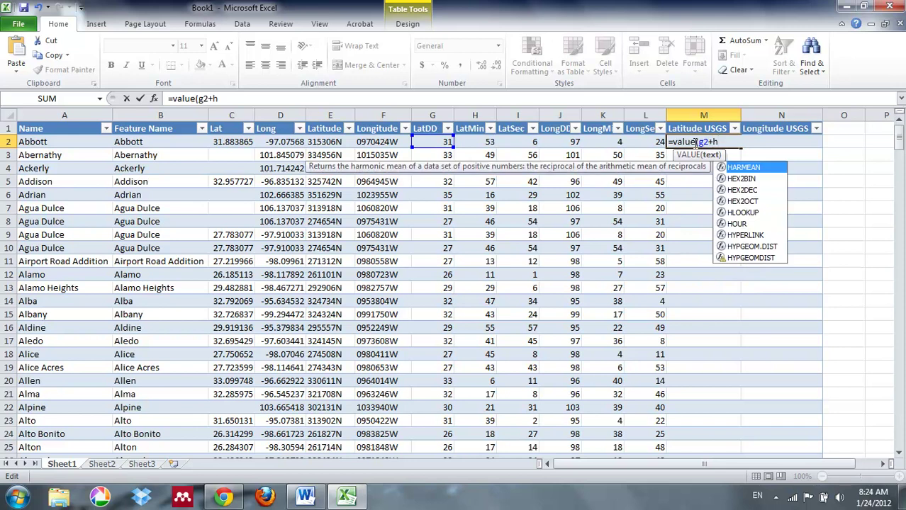
pyautogui.write('2/')
pyautogui.write('3600')
pyautogui.press('BackSpace')
pyautogui.press('BackSpace')
pyautogui.press('BackSpace')
pyautogui.press('BackSpace')
pyautogui.write('60')
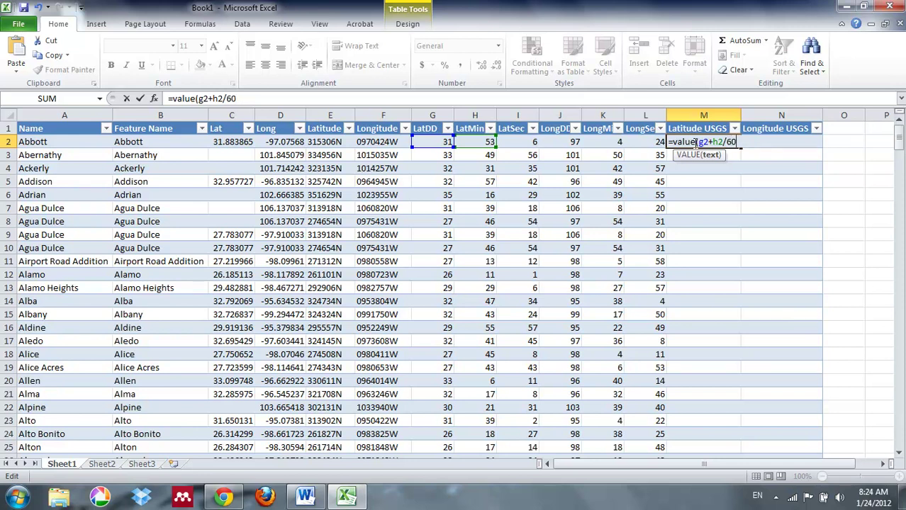
pyautogui.write('+i2/3600)')
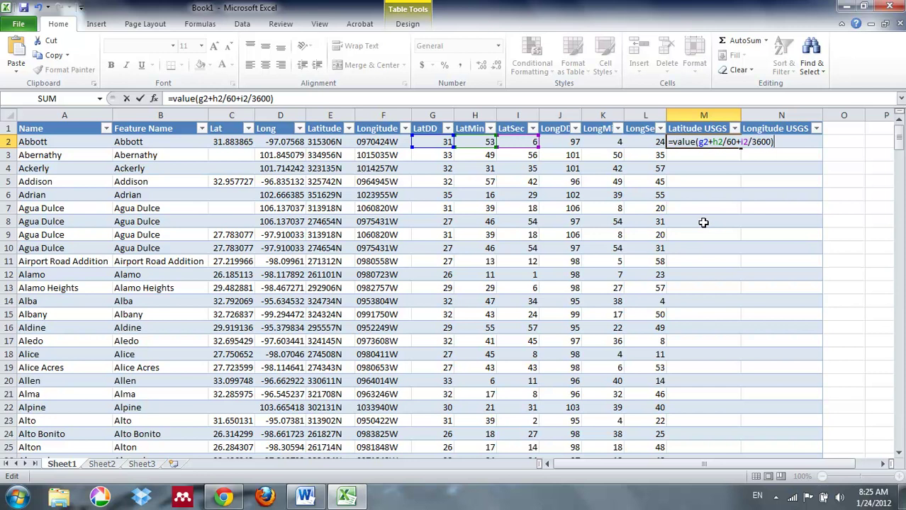
pyautogui.write('*(1)')
pyautogui.press('Return')
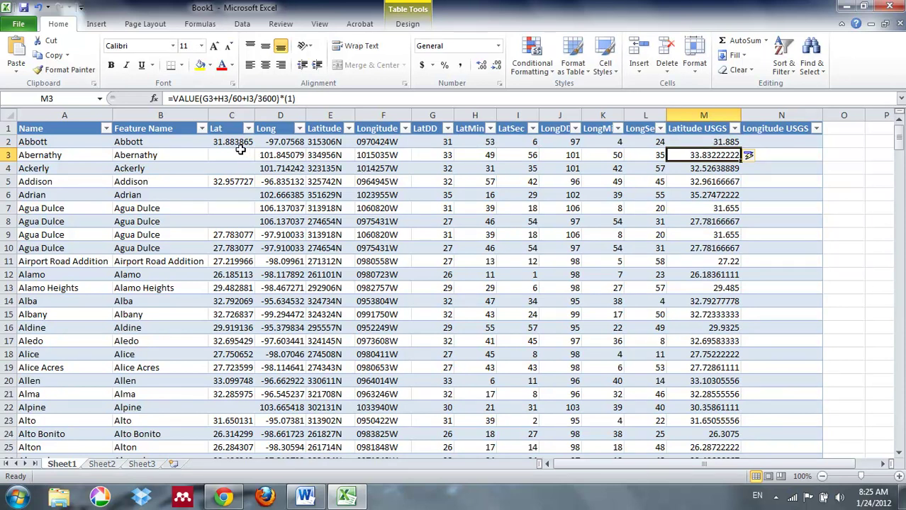
# Fill the Longitude USGS column with the formula =value(j2+k2/60+l2/3600)*(-1), entered in N2
pyautogui.click(770, 142)
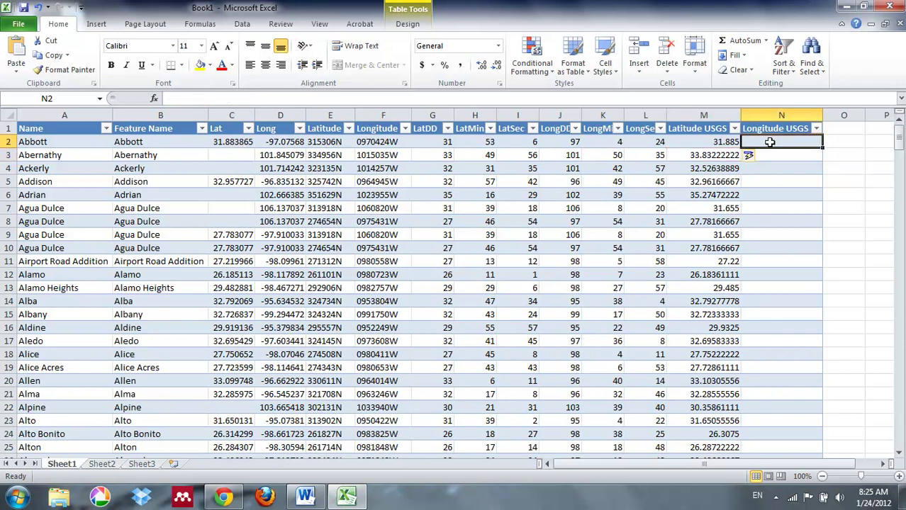
pyautogui.write('=value')
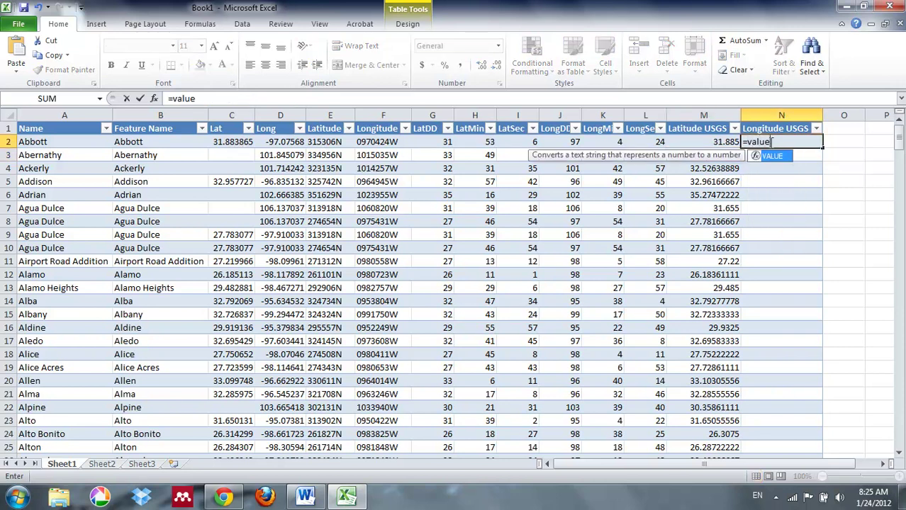
pyautogui.write('(')
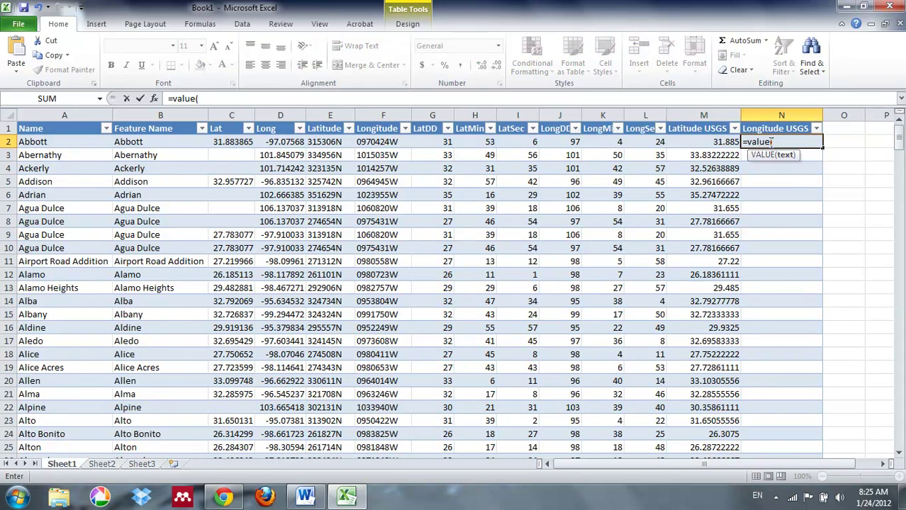
pyautogui.write('j2+k2/60')
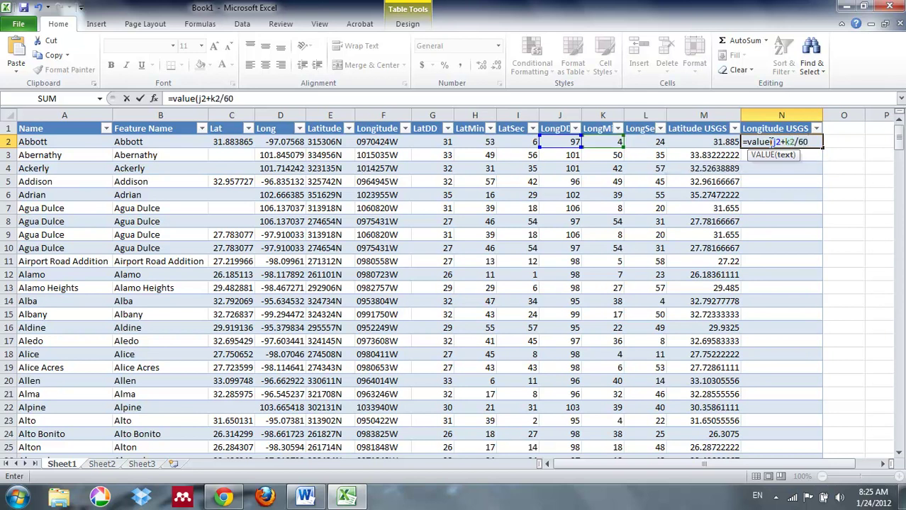
pyautogui.write('+')
pyautogui.write('l2/3')
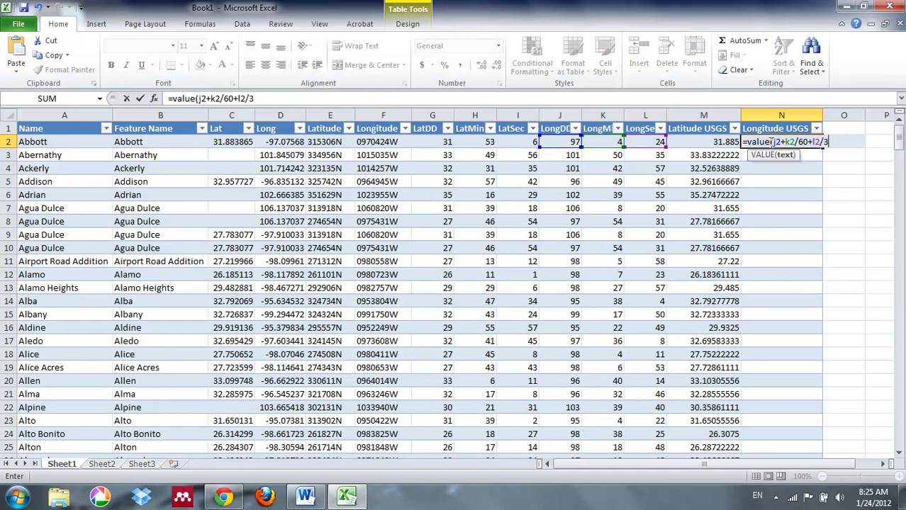
pyautogui.write('600)')
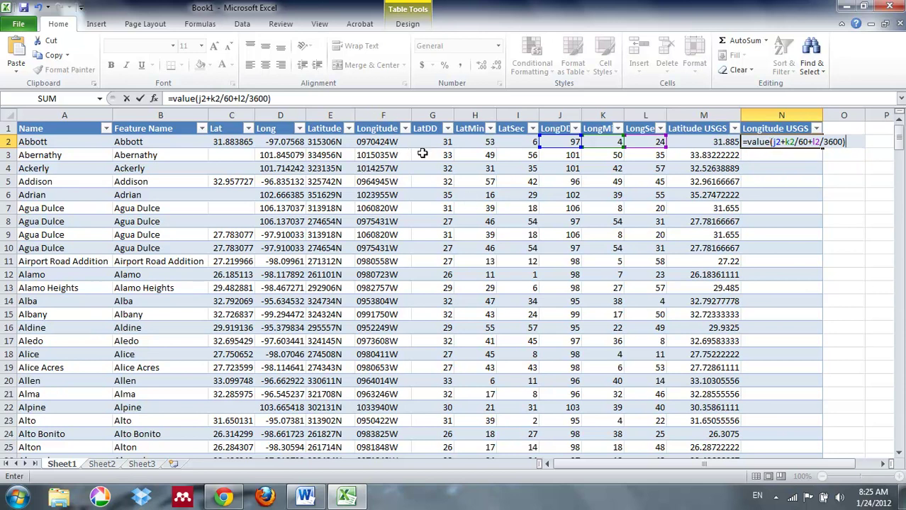
pyautogui.write('*(-1)')
pyautogui.press('Return')
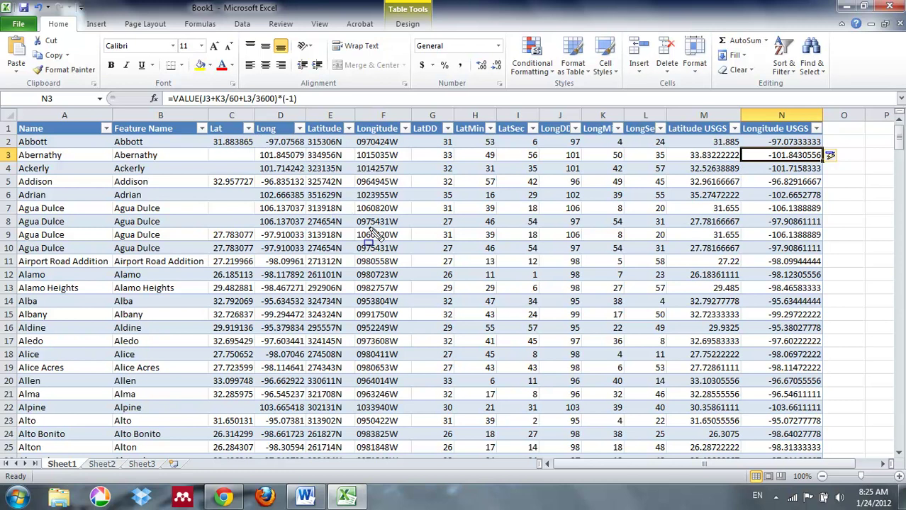
pyautogui.moveTo(258, 142)
pyautogui.mouseDown()
pyautogui.moveTo(284, 163)
pyautogui.moveTo(317, 157)
pyautogui.mouseUp()
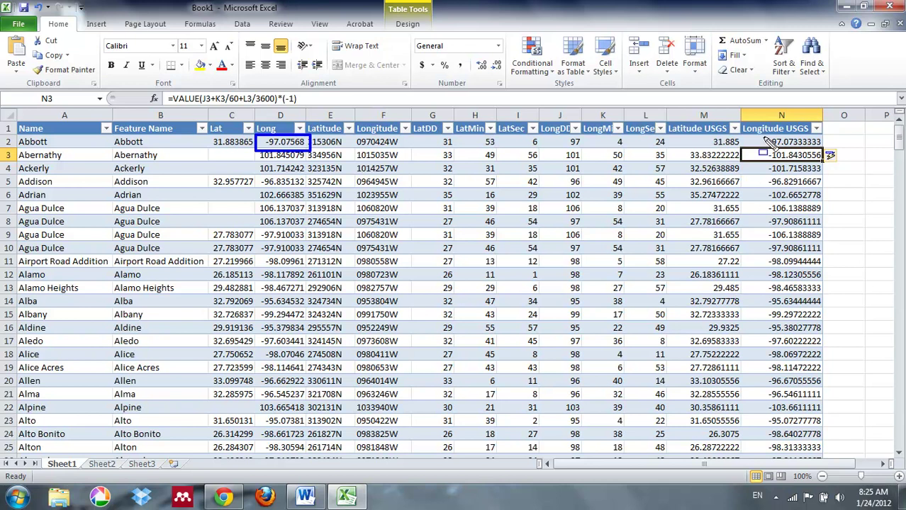
pyautogui.moveTo(743, 135); pyautogui.dragTo(826, 150)
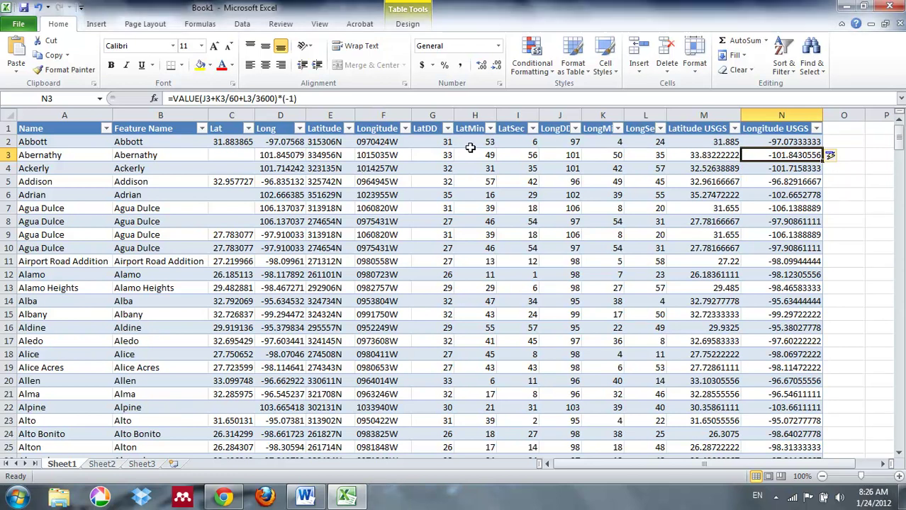
# Save the workbook under the file name Name_Lab2 as an Excel Workbook
pyautogui.click(19, 23)
pyautogui.click(31, 50)
pyautogui.write('Name_Lab2')
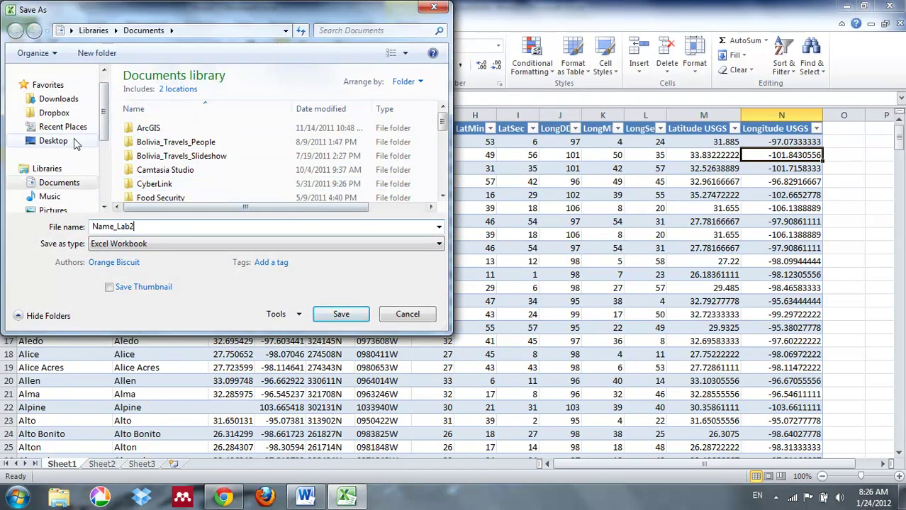